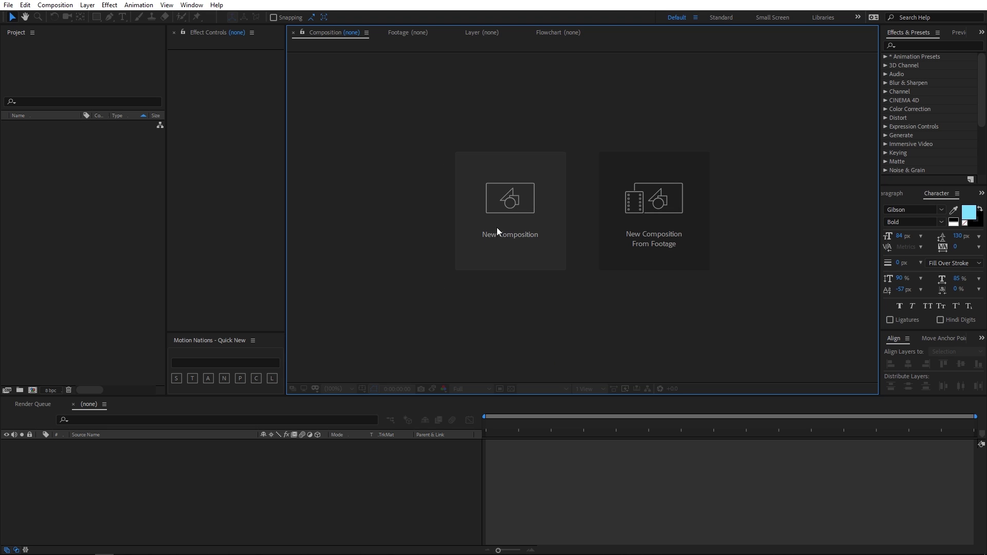
Step: Create a 1920 x 1080 composition named Animation at 30 fps with a duration of 0:00:10:00
type("Animation")
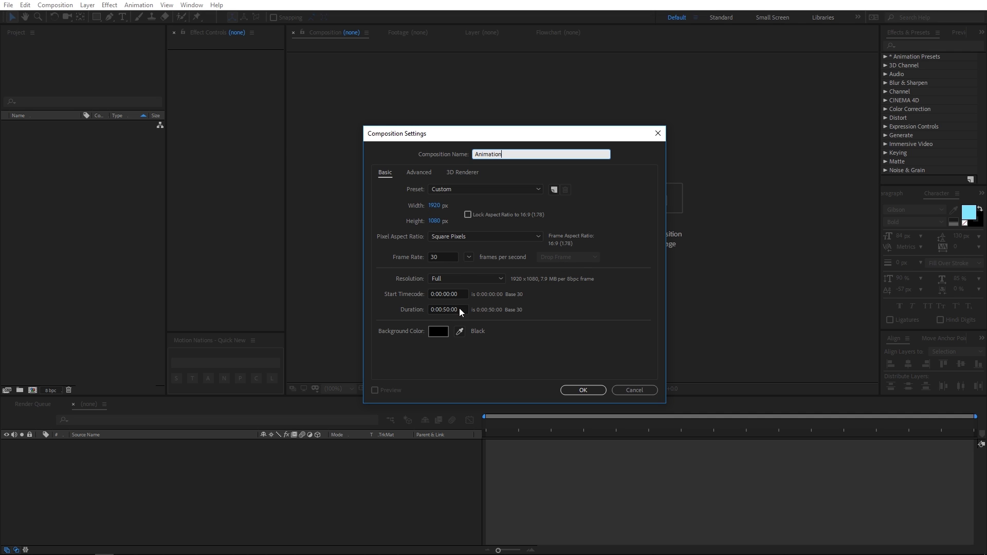
left_click(446, 309)
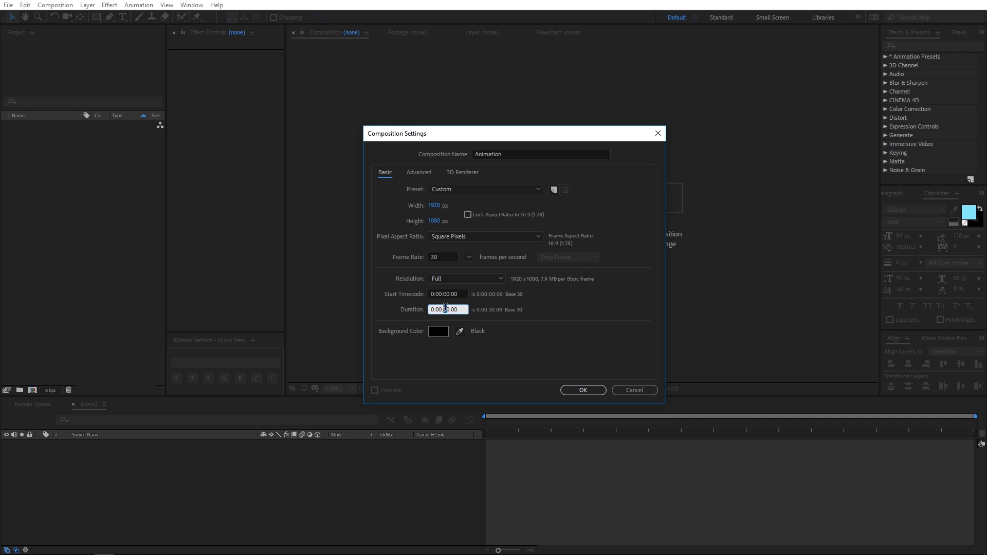
left_click(581, 389)
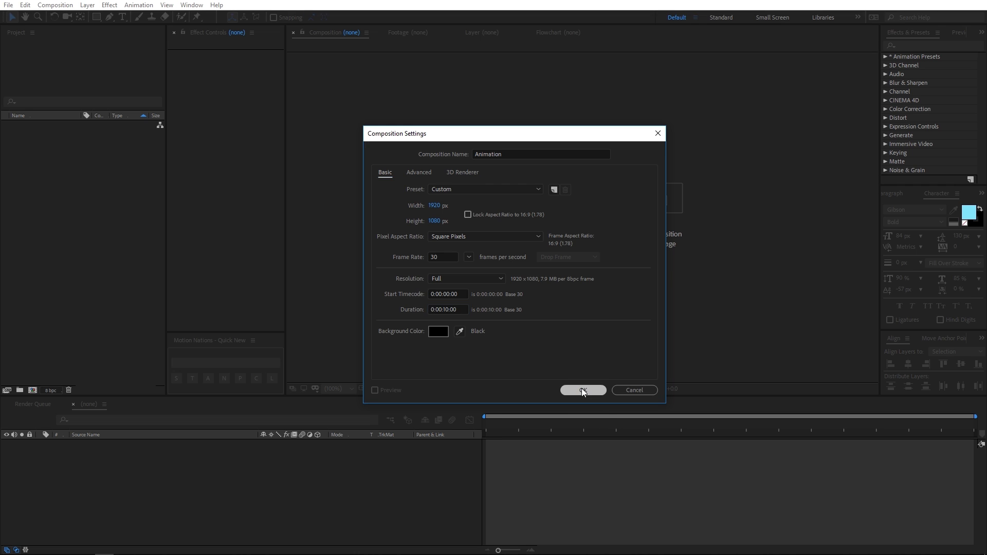
Step: Create a second 1920 x 1080 composition named Image, with a 10-second duration at 30 fps
left_click(70, 5)
left_click(72, 20)
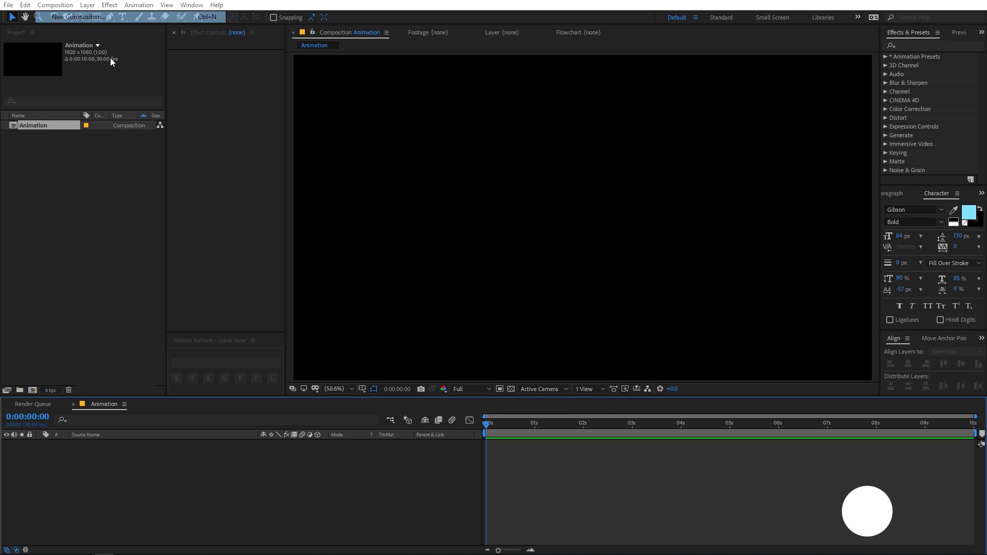
type("Image")
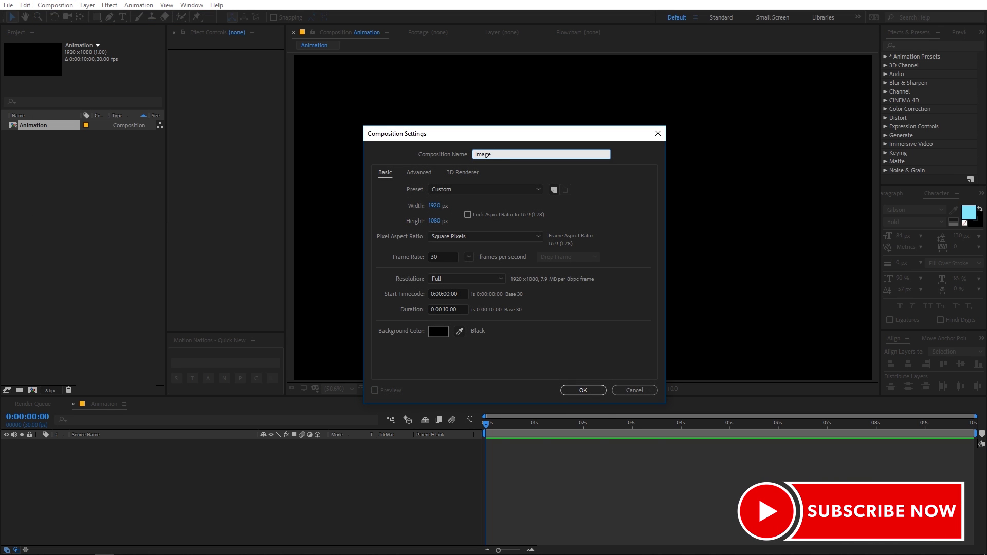
key("Tab")
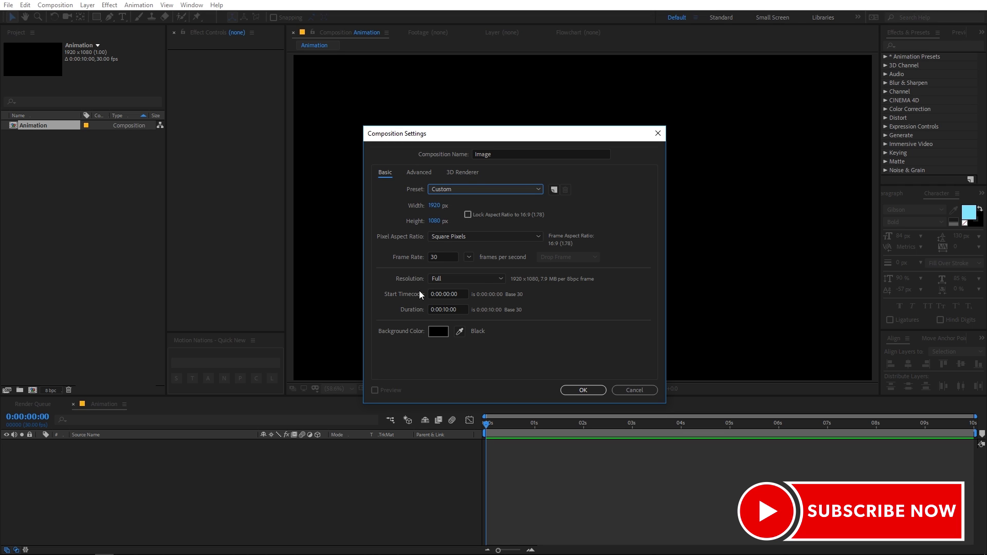
left_click(581, 392)
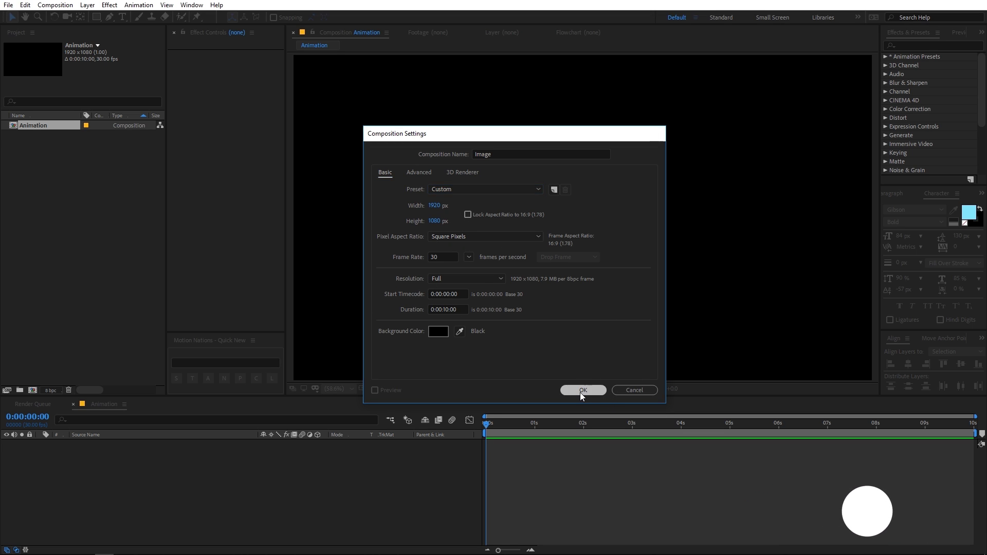
Step: Import the picture image 1 from the image folder in File Explorer into the After Effects project
left_click(71, 279)
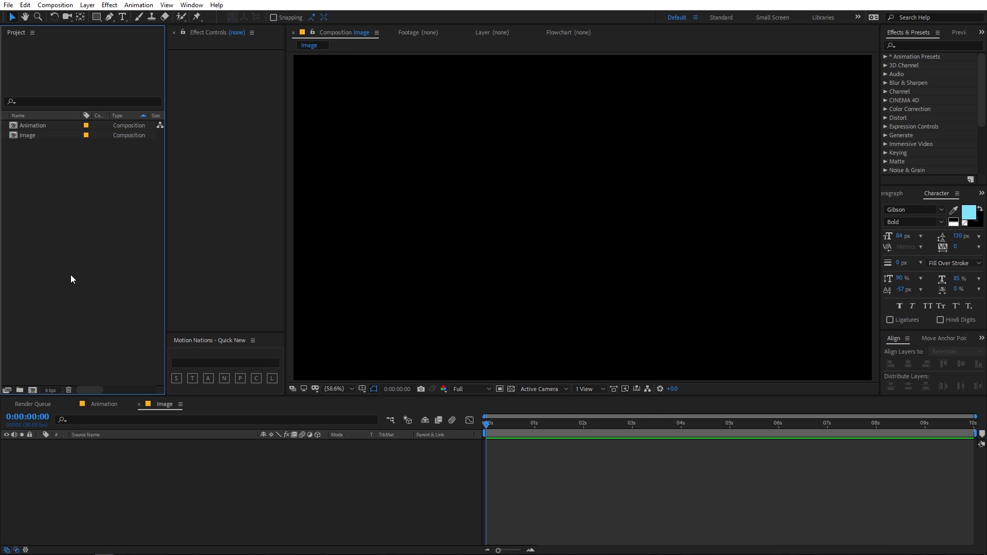
key("alt+Tab")
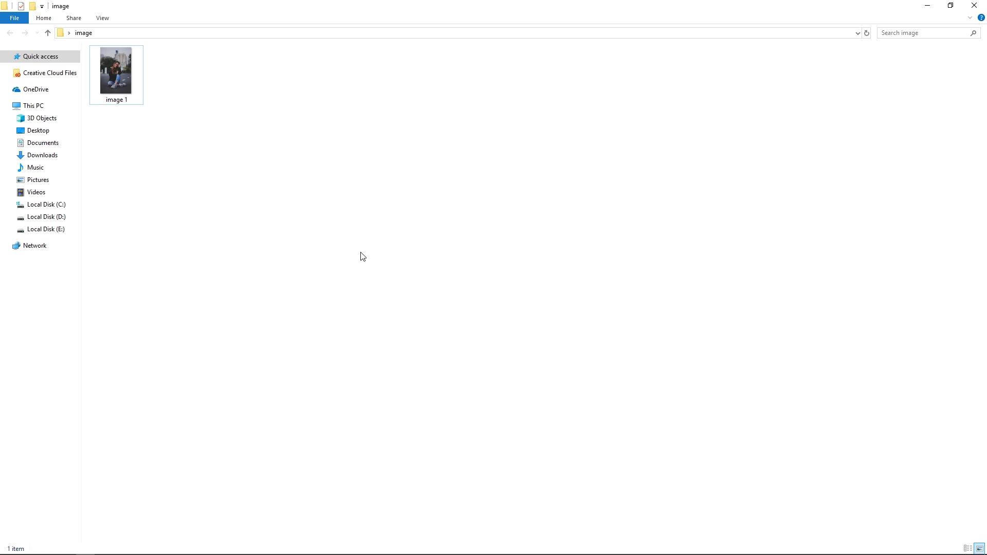
left_click_drag(144, 86, 330, 248)
left_click_drag(140, 92, 128, 230)
key("alt+Tab")
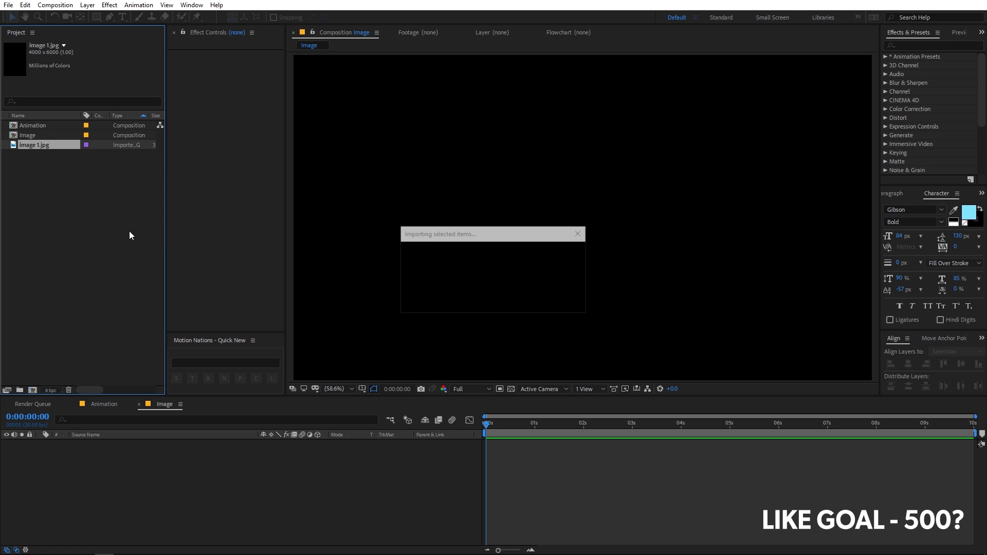
Step: Add image 1.jpg to the Image composition as a layer and scale it to 65%
left_click_drag(38, 147, 172, 467)
key("s")
left_click(267, 451)
type("65")
key("Return")
Step: Reduce the photo layer's scale to 55.5% and move it down so the woman's whole head is in frame
key("comma")
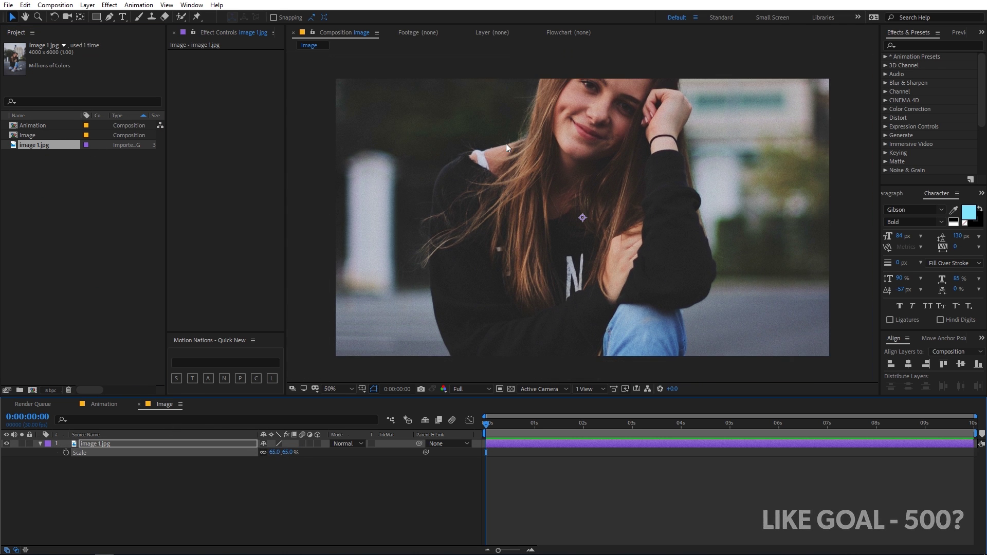
left_click_drag(275, 454, 271, 456)
left_click_drag(561, 169, 558, 218)
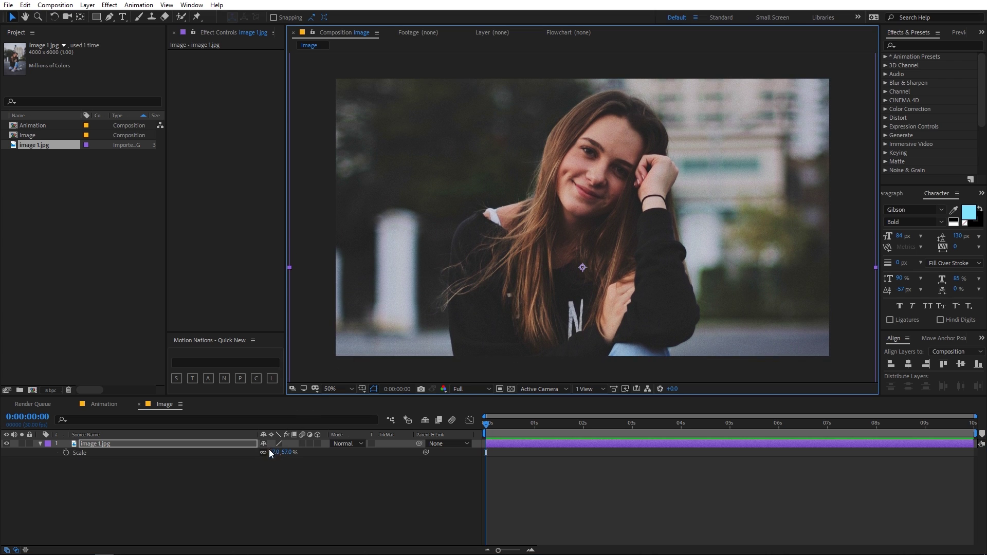
left_click_drag(268, 454, 263, 468)
left_click(263, 467)
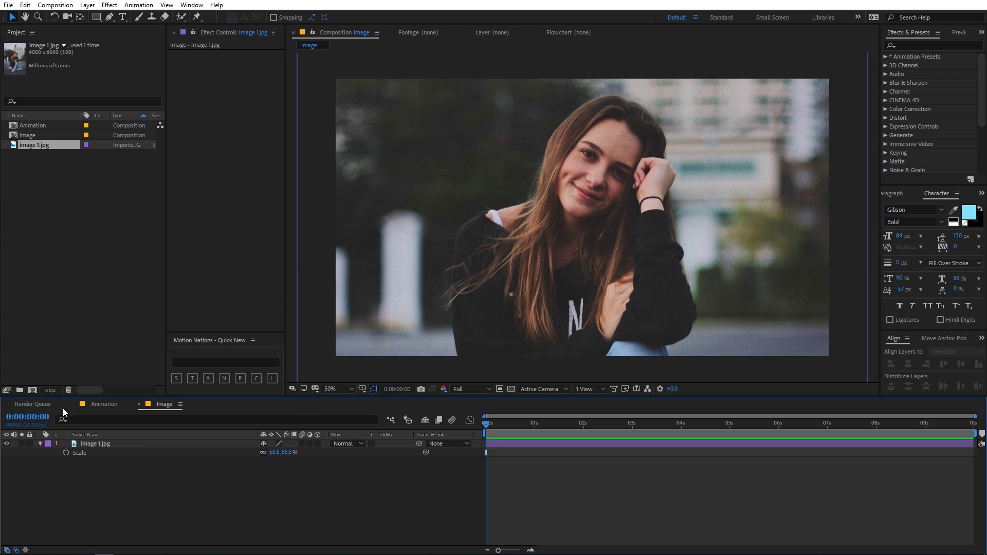
Step: Switch to the Animation composition and nest the Image composition in it as a layer
left_click(40, 444)
left_click(101, 404)
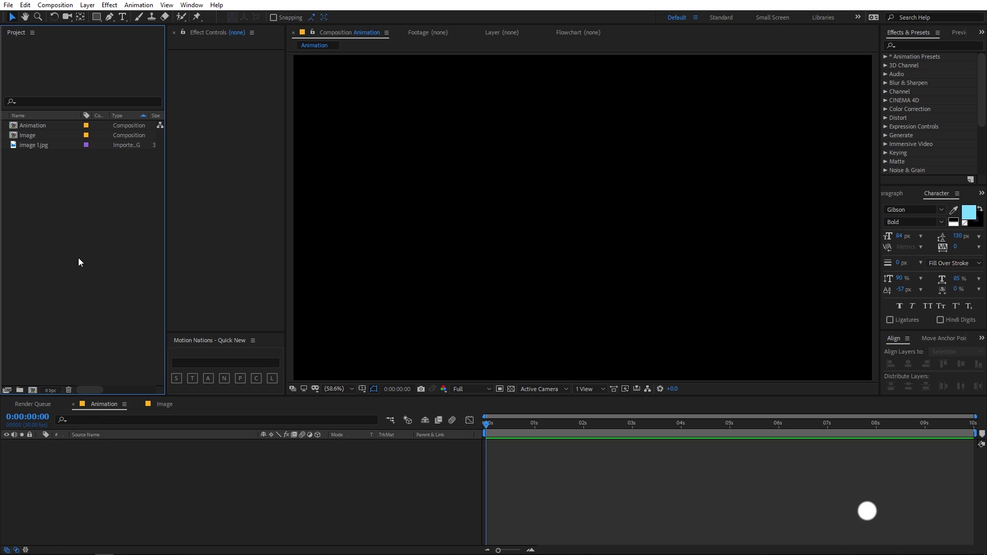
left_click_drag(27, 135, 87, 456)
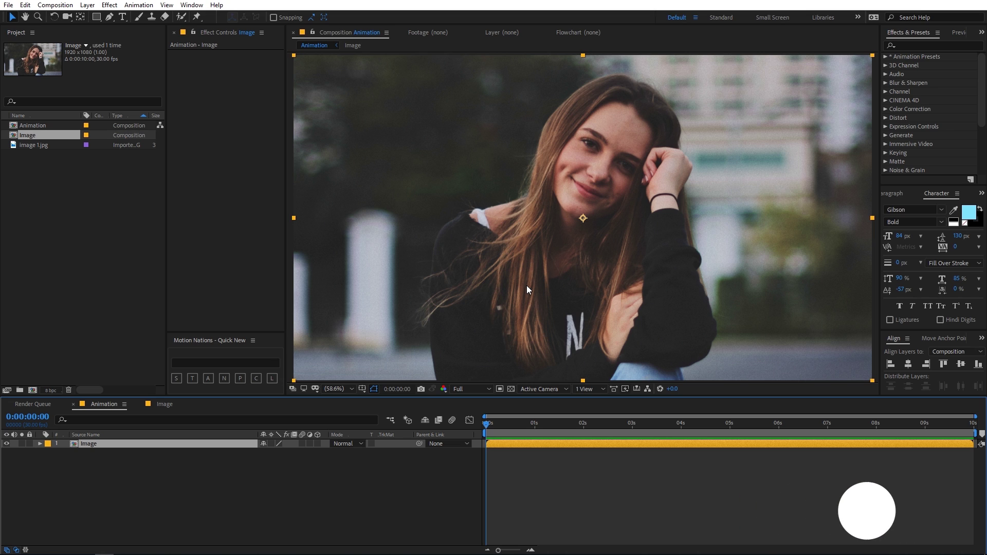
Step: Create a text layer reading OPENER over the middle of the photo in the Animation composition
left_click(123, 19)
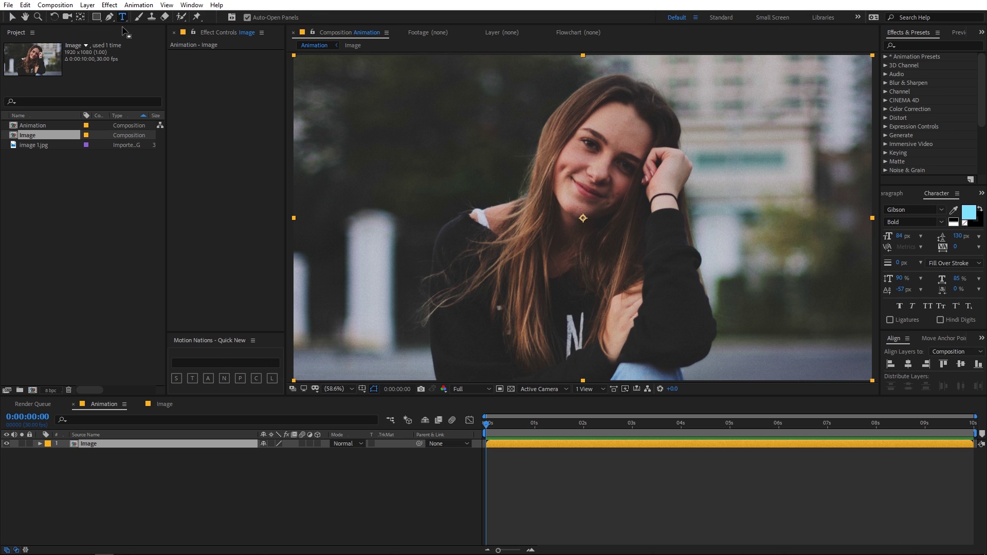
left_click(552, 221)
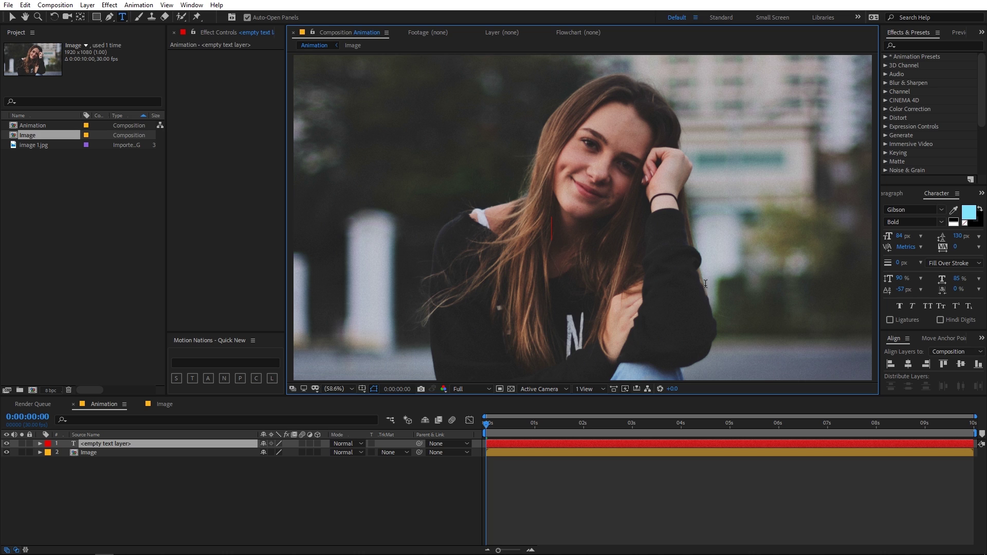
type("OPE")
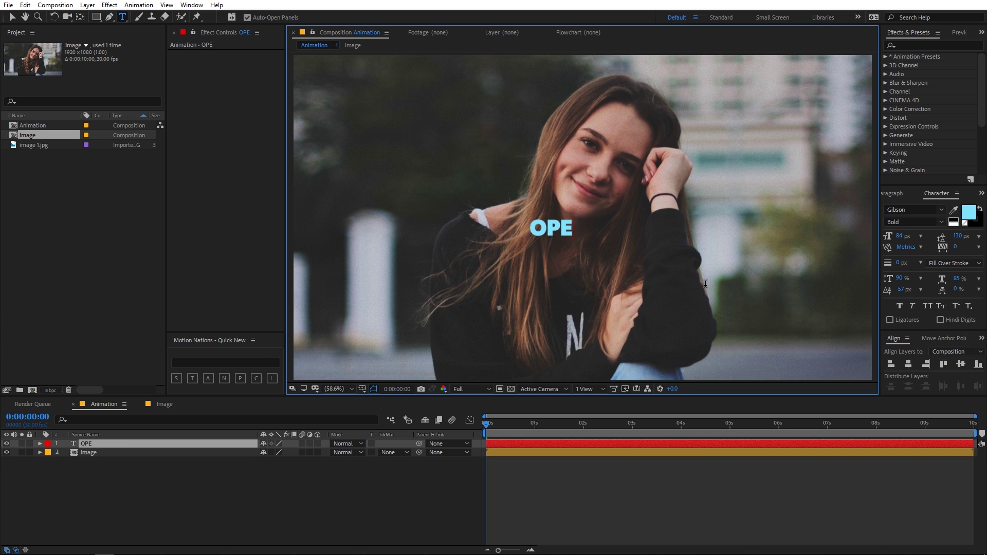
type("NER")
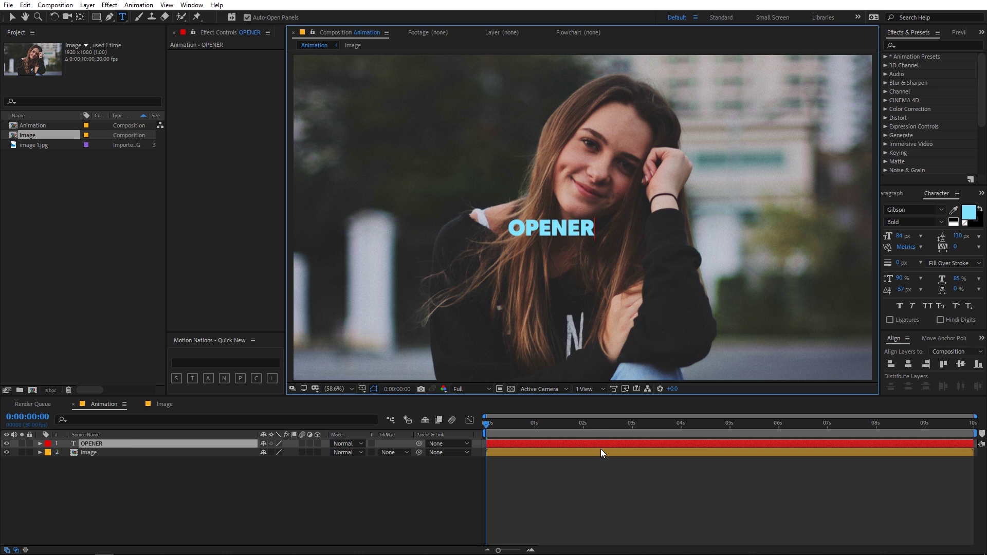
Step: Change the fill color of the entire OPENER text to white
key("ctrl+a")
left_click(968, 213)
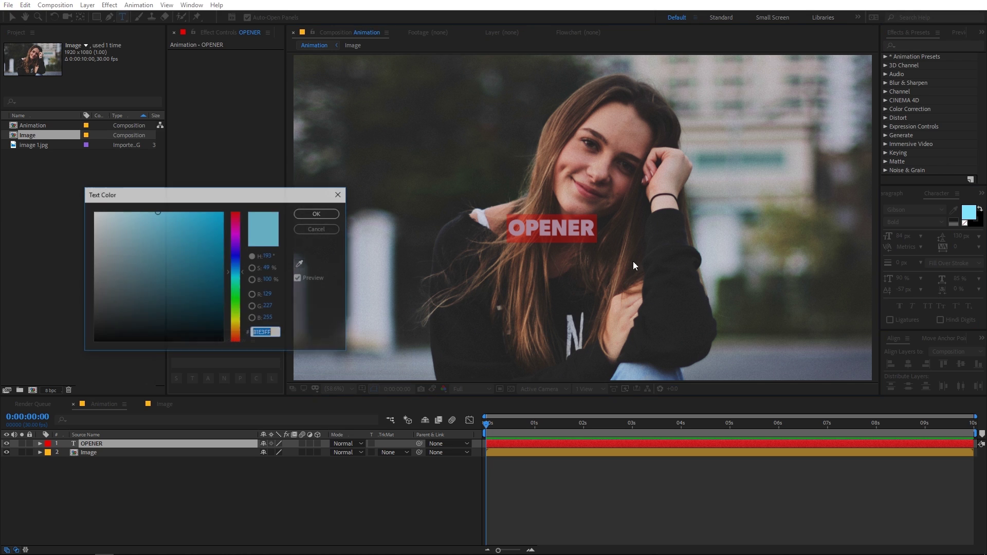
left_click_drag(100, 261, 93, 212)
left_click(304, 214)
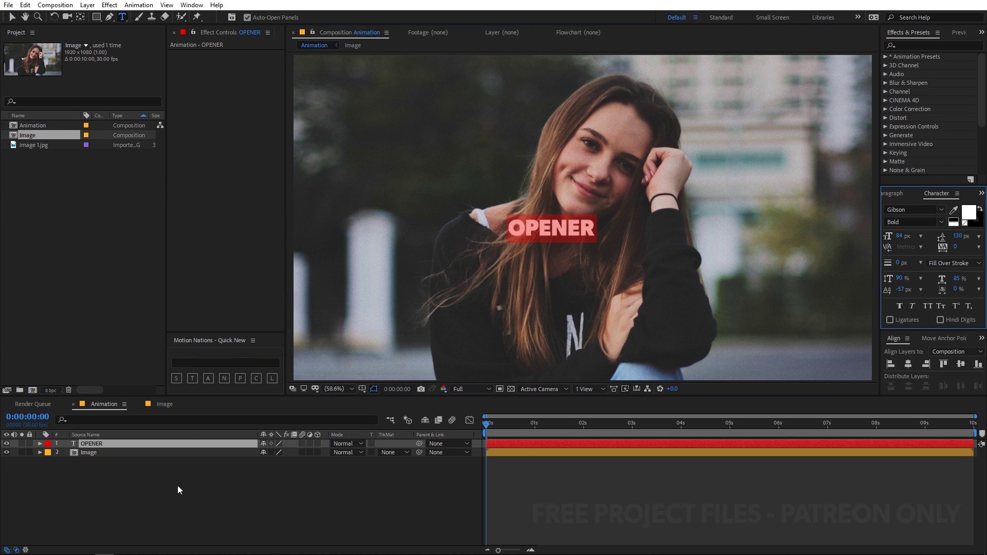
Step: Center the OPENER text layer horizontally and vertically in the composition
left_click(154, 445)
left_click(908, 365)
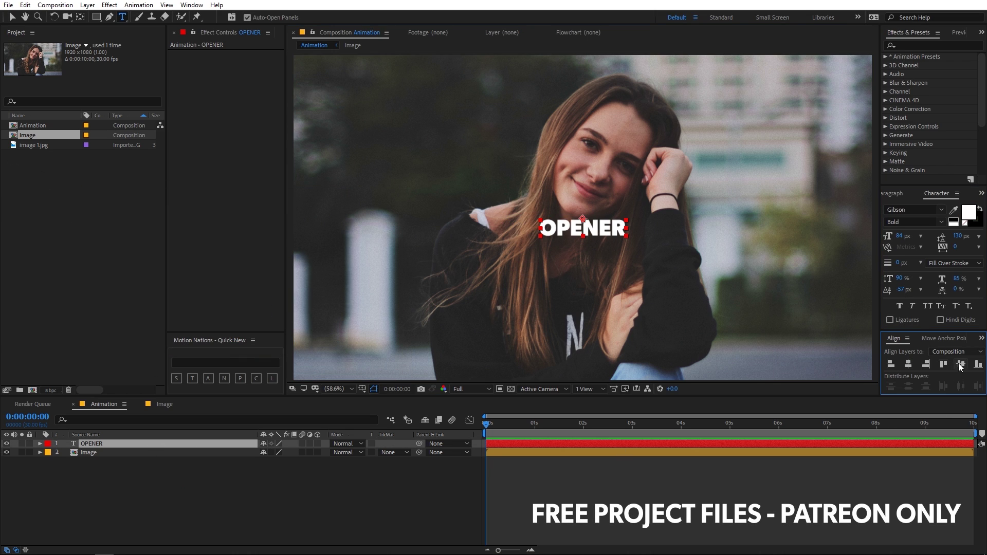
left_click(961, 364)
left_click(947, 338)
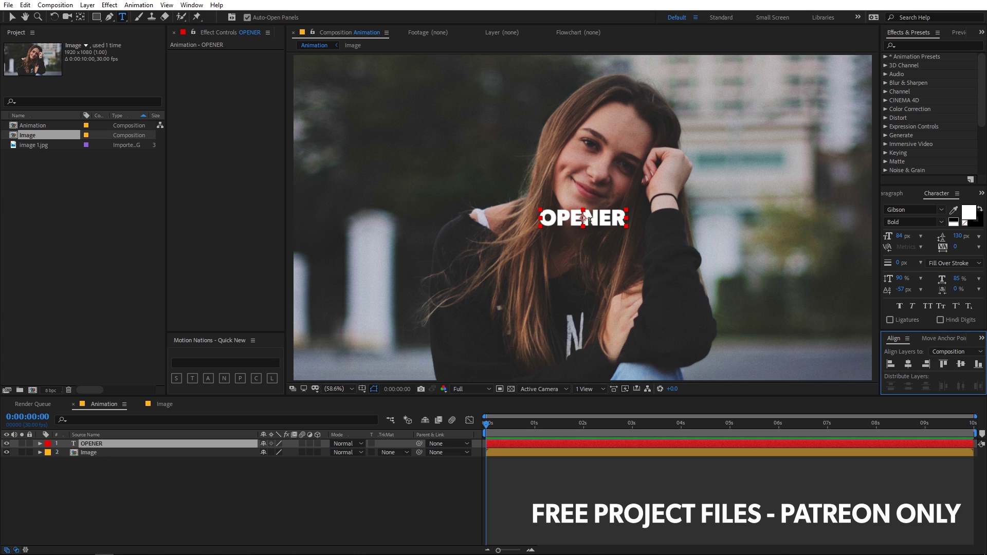
Step: Add a Tracking text animator to the OPENER layer
left_click(40, 444)
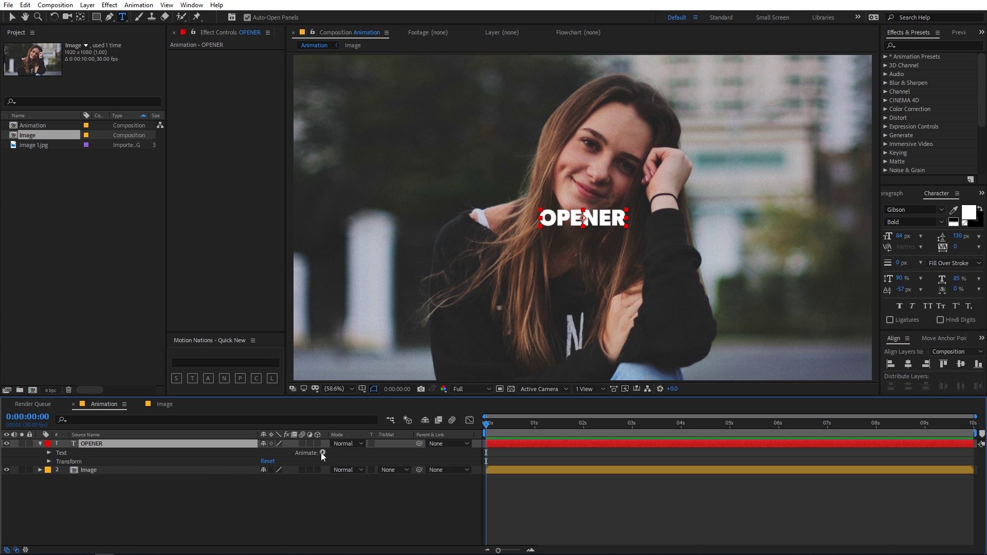
left_click(322, 453)
left_click(374, 380)
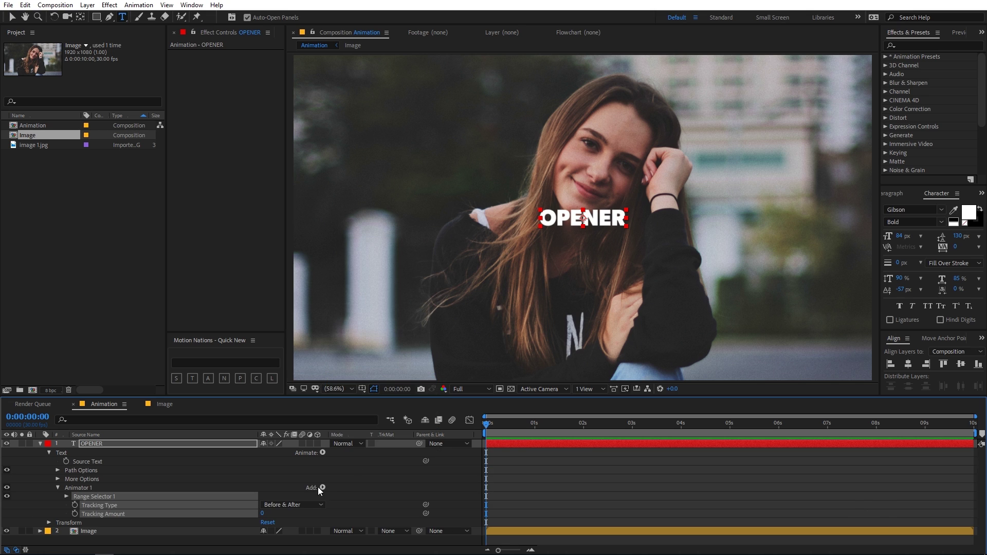
Step: Keyframe the animator's Tracking Amount at 0:00:00:00 with a value of 300
left_click(71, 508)
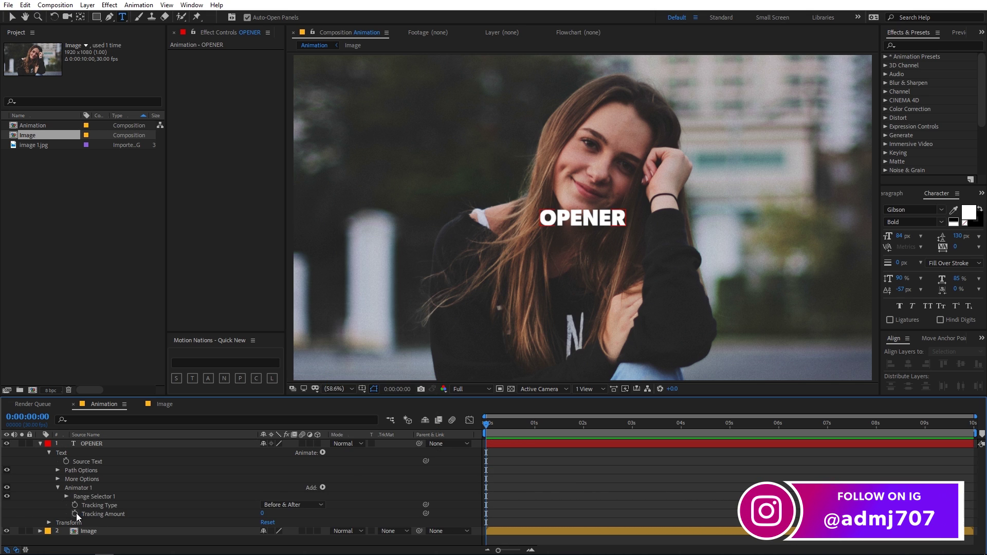
left_click(75, 514)
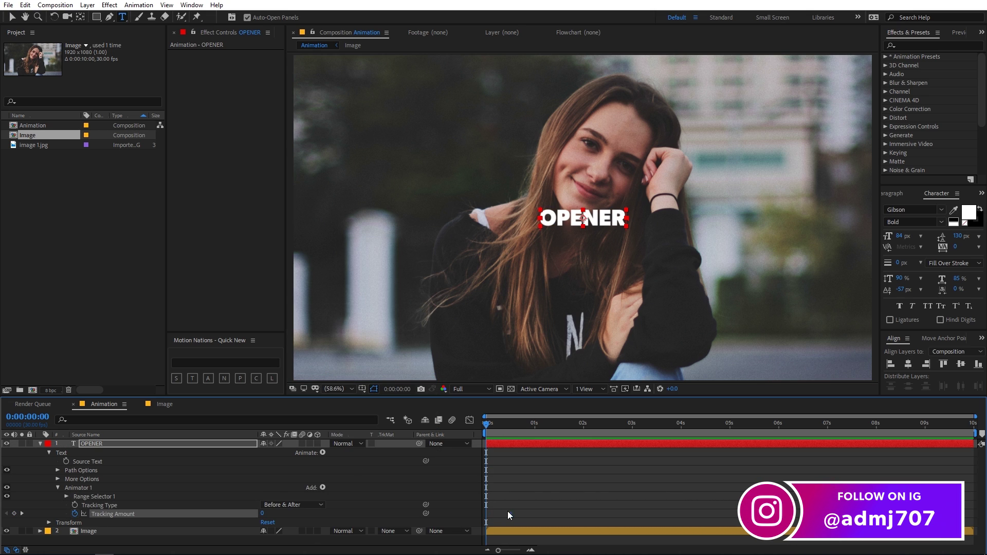
left_click(262, 514)
type("10")
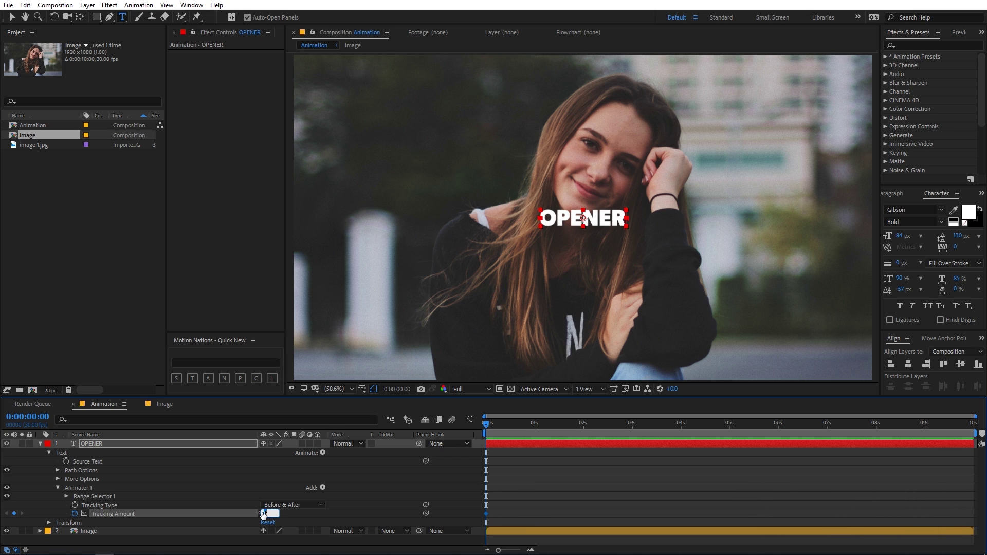
type("00")
left_click(399, 476)
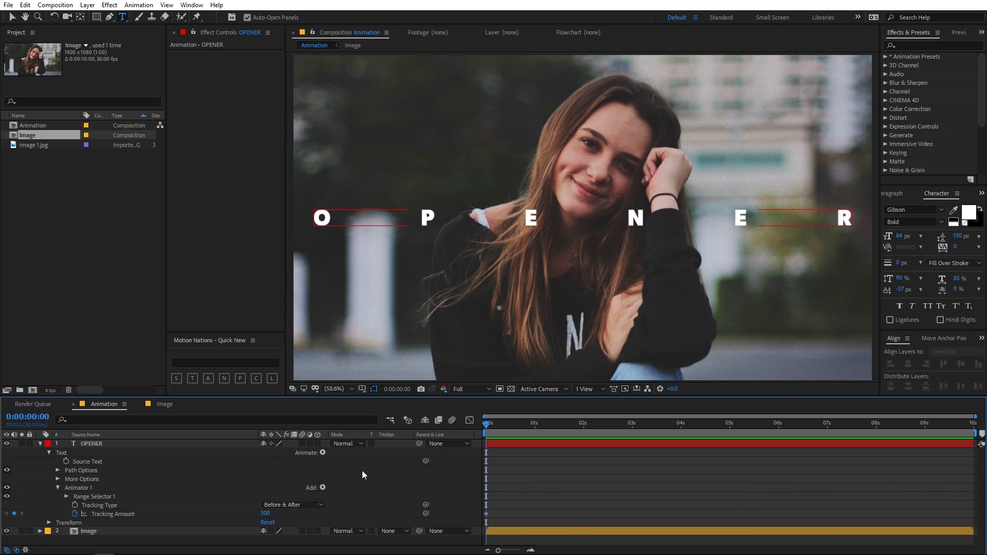
Step: Increase the OPENER text's font size to 183 px
left_click(185, 443)
key("s")
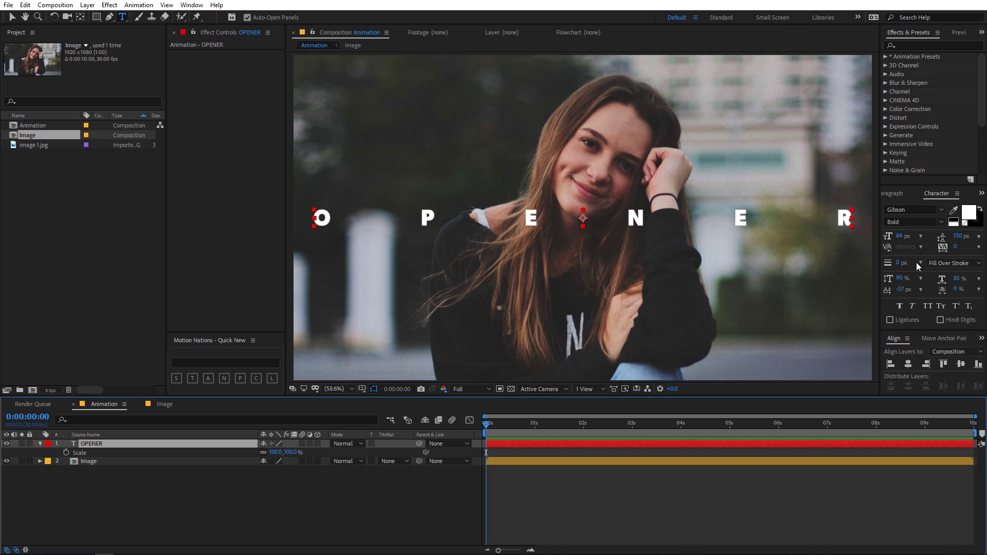
left_click_drag(902, 240, 947, 232)
Step: Center the enlarged OPENER text in the composition and move its anchor point to the text's center
left_click(909, 364)
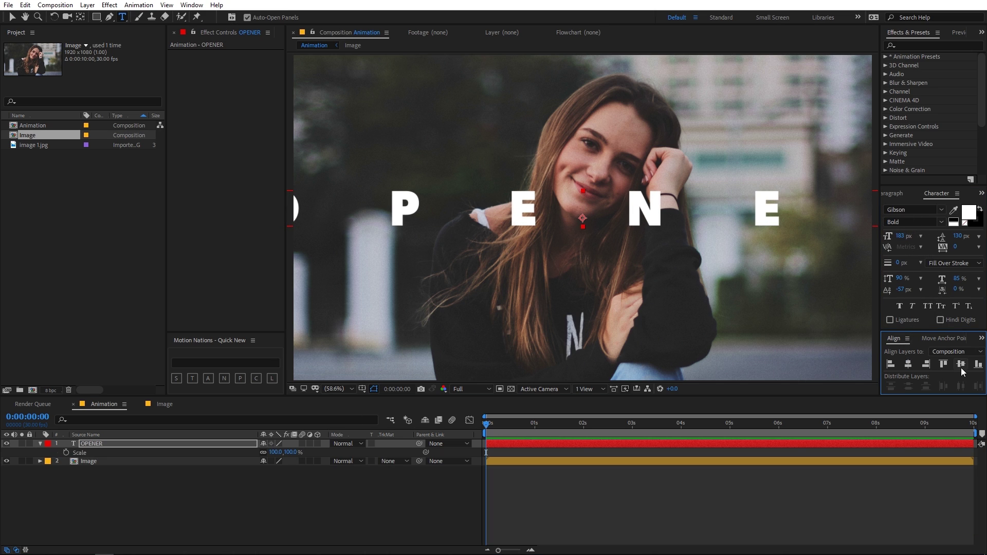
left_click(961, 364)
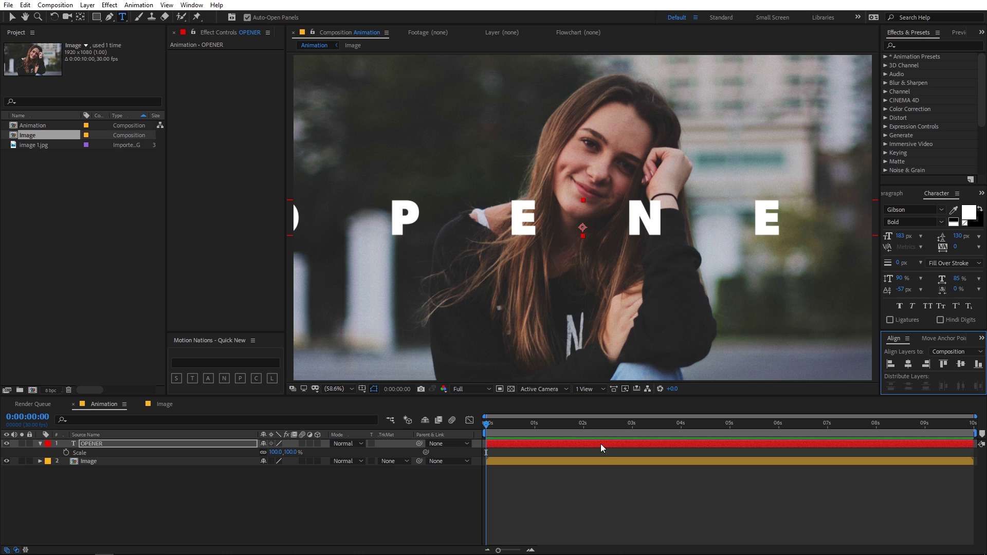
left_click(946, 339)
left_click(906, 366)
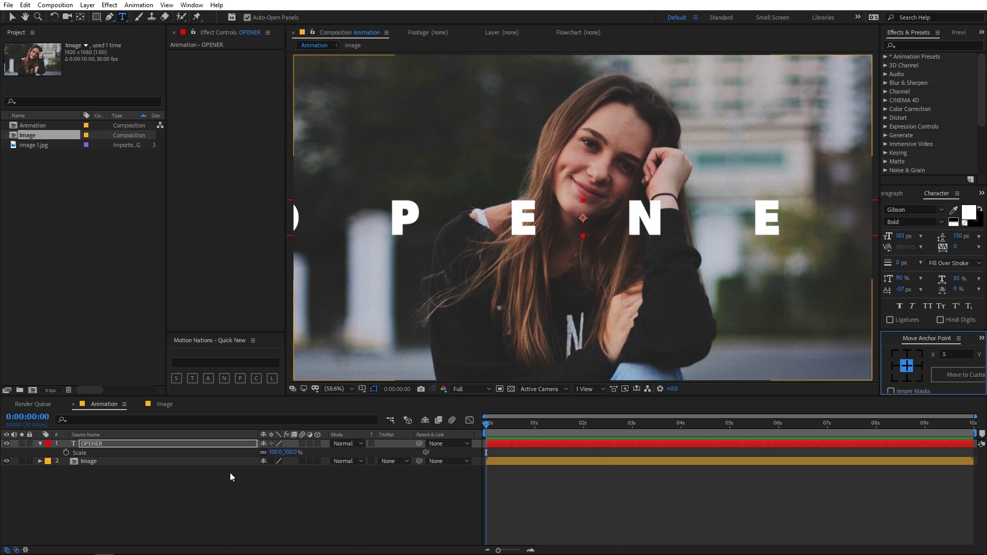
Step: Keyframe the OPENER text animator's Tracking Amount at 0:00:01:00 with a value of 22
left_click(177, 446)
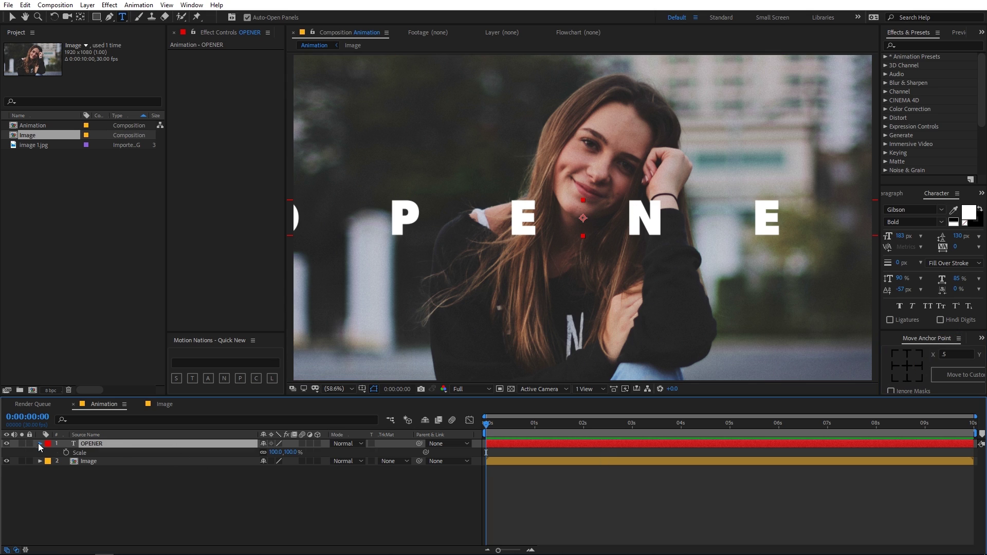
left_click(38, 443)
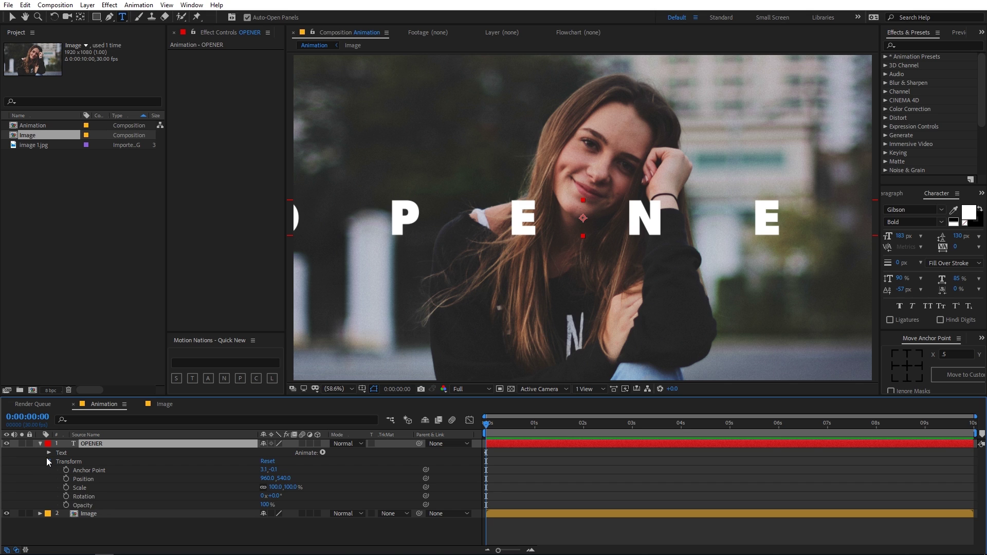
left_click(48, 461)
left_click(48, 452)
left_click(73, 487)
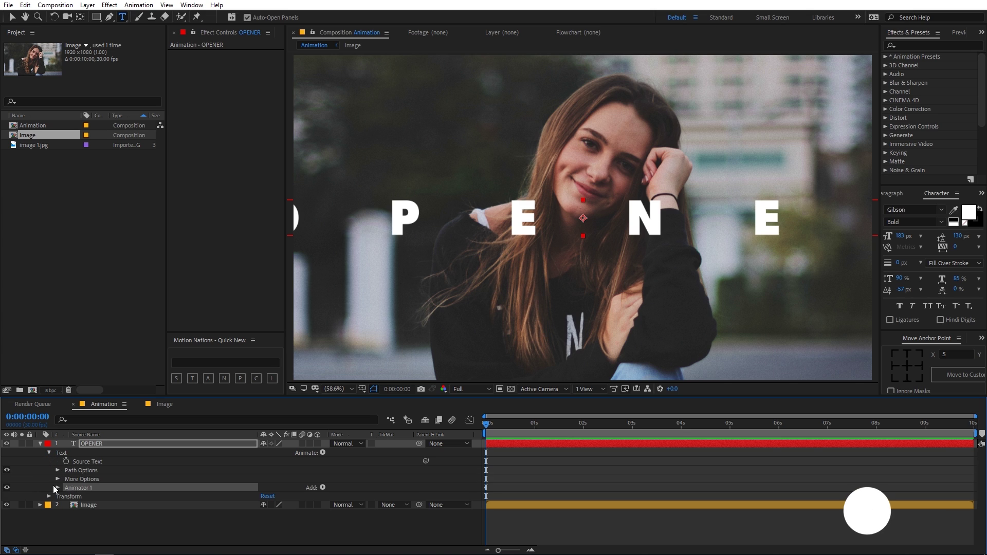
left_click(58, 487)
left_click(106, 513)
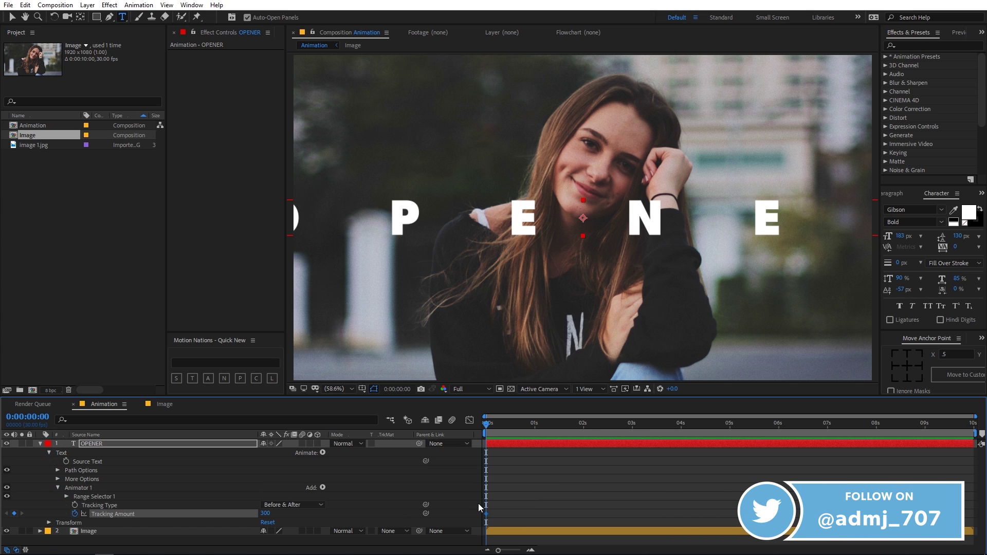
mouse_move(493, 428)
left_mouse_down()
mouse_move(526, 428)
mouse_move(483, 434)
left_mouse_up()
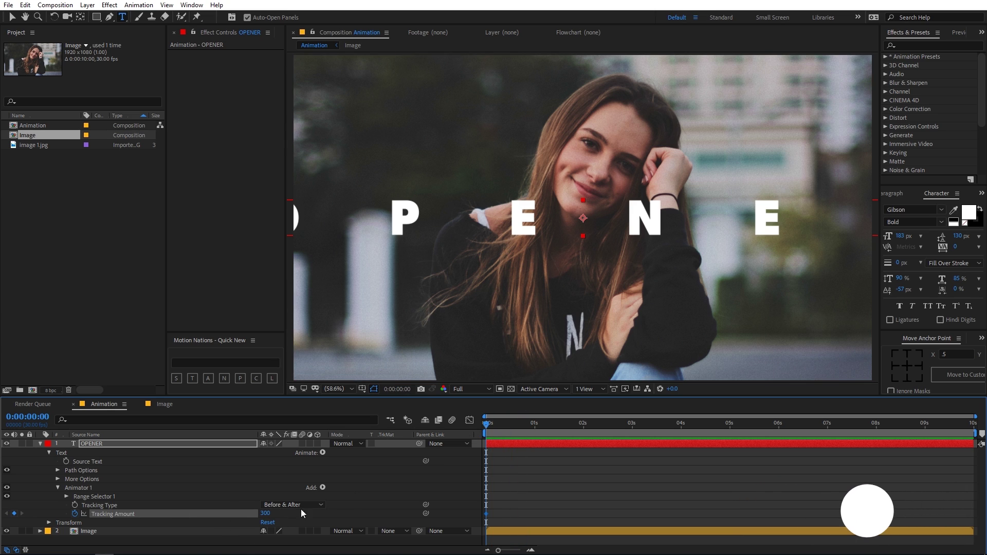
left_click_drag(503, 422, 535, 426)
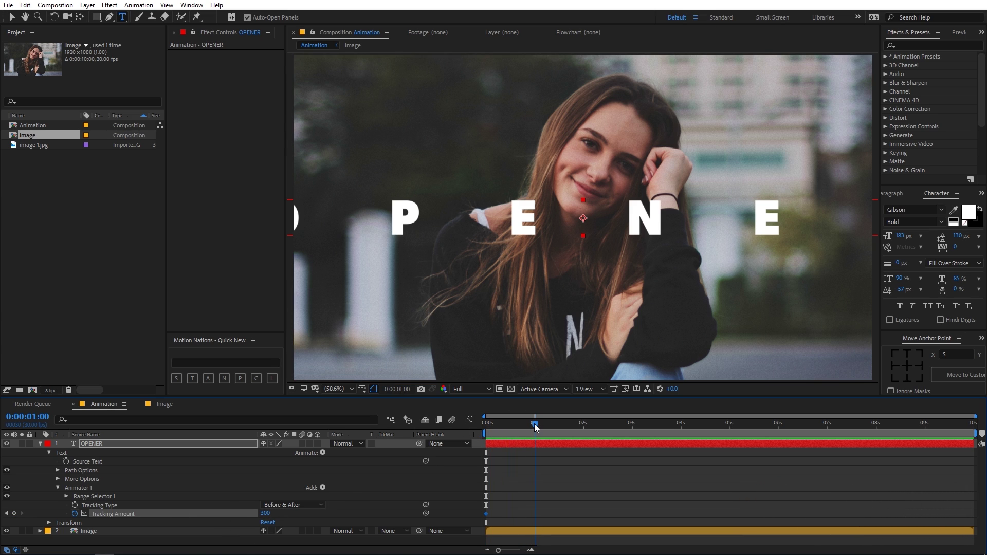
left_click(266, 514)
type("2")
key("Return")
left_click(553, 481)
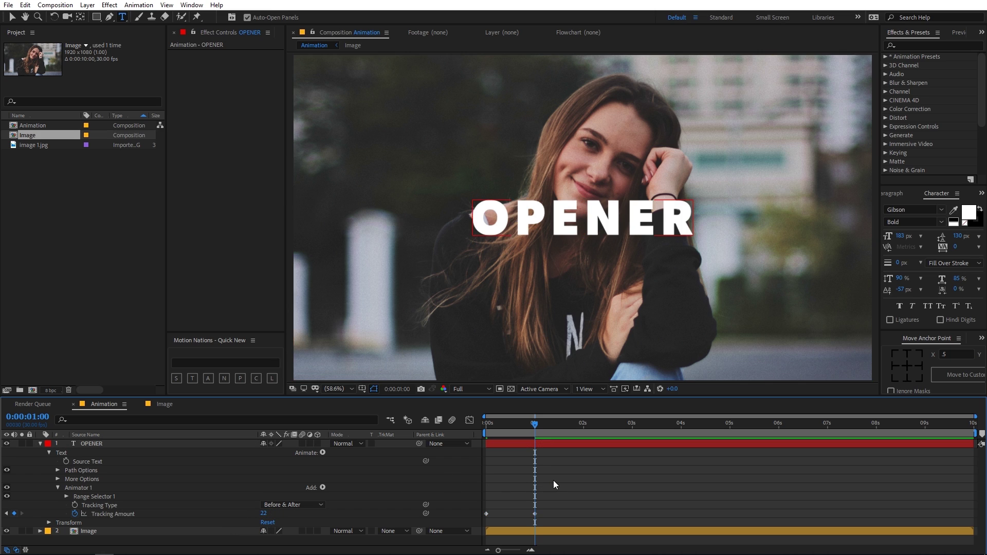
Step: Try easing both Tracking Amount keyframes with a speed curve that is fastest at the start, and preview the motion
left_click(486, 514)
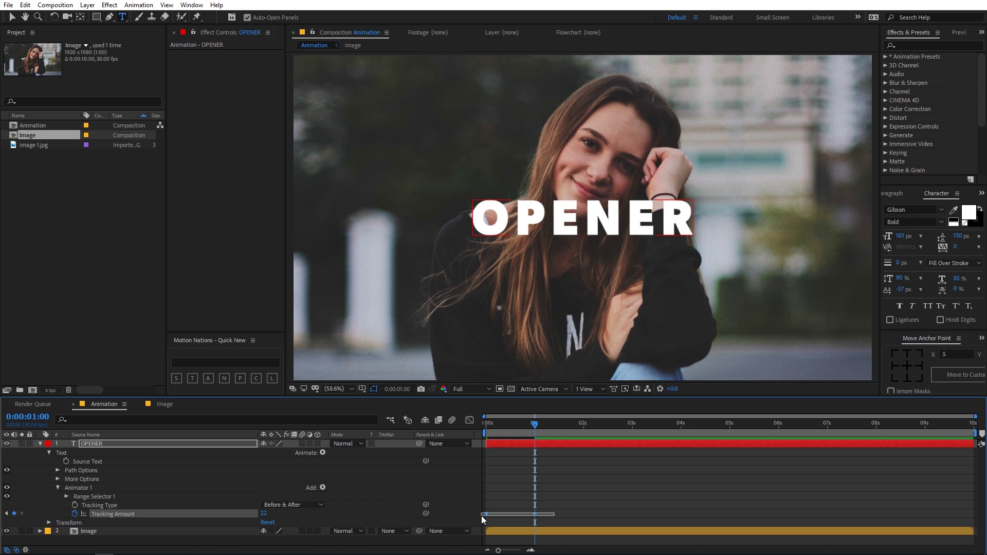
left_click(471, 424)
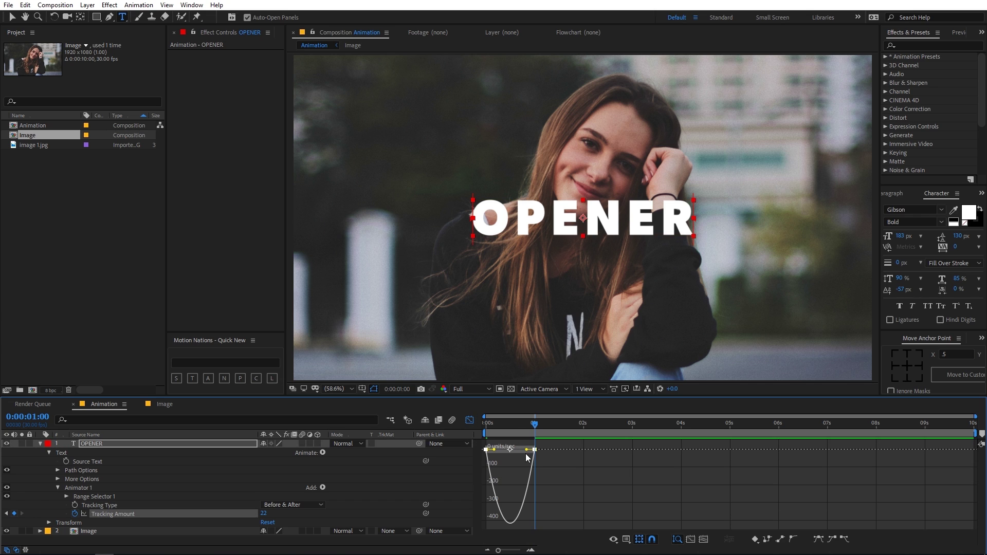
left_click_drag(527, 451, 485, 450)
key("space")
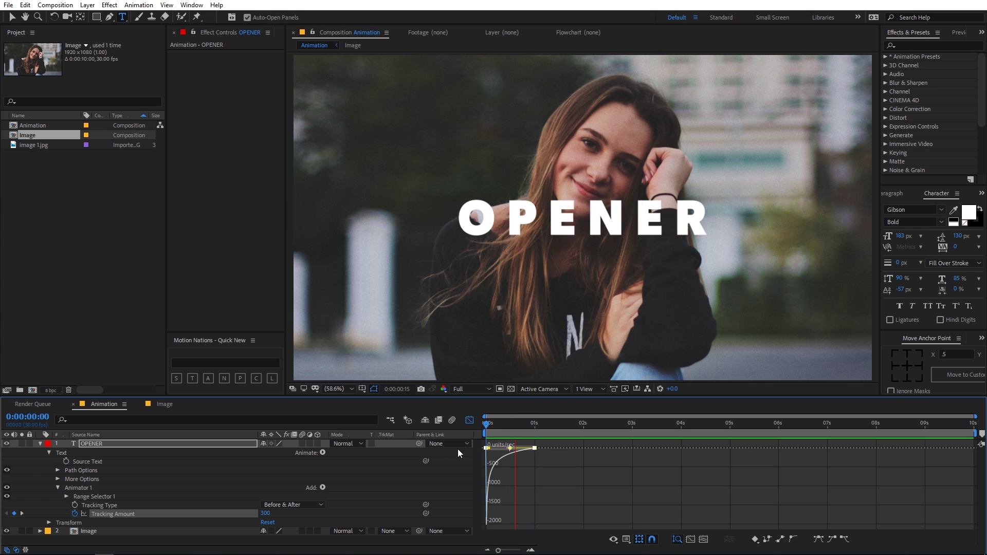
key("space")
left_click(469, 422)
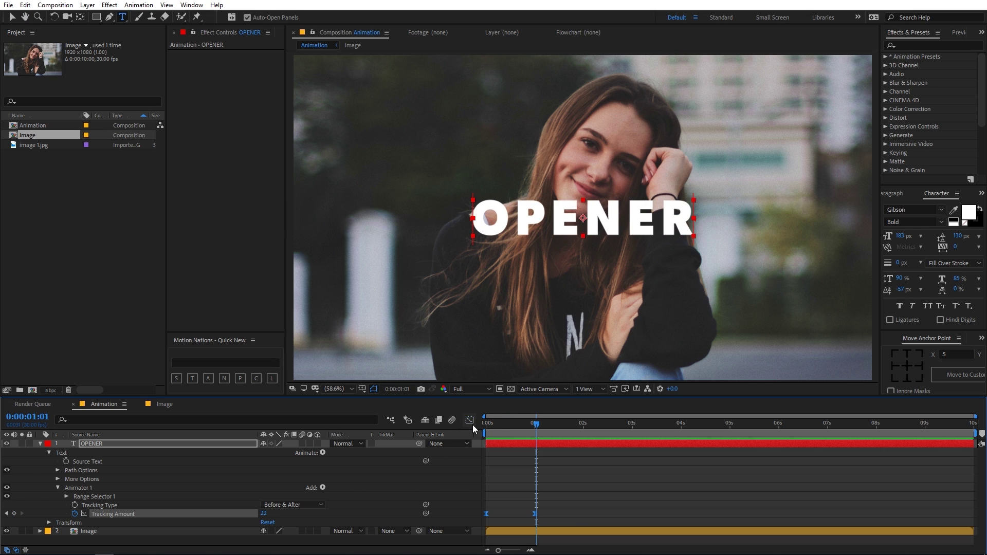
Step: Return the two Tracking Amount keyframes to linear interpolation
left_click(549, 509)
mouse_move(519, 433)
left_mouse_down()
mouse_move(447, 428)
mouse_move(527, 426)
left_mouse_up()
left_click_drag(568, 496, 482, 514)
left_click(486, 514, "ctrl")
left_click(571, 493)
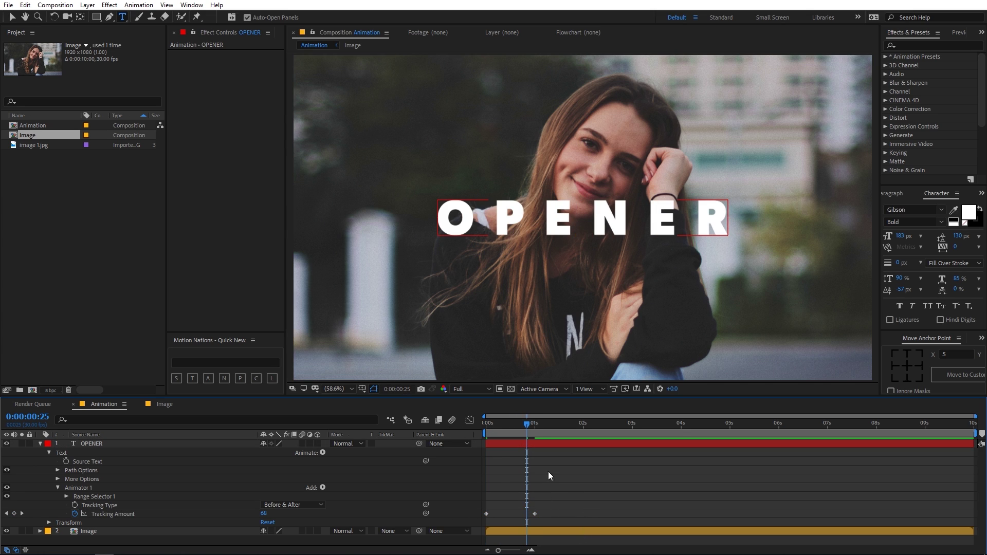
Step: Add intermediate Tracking Amount keyframes about every four frames from 0:00:00:04 to 0:00:00:25
left_click_drag(528, 425, 486, 433)
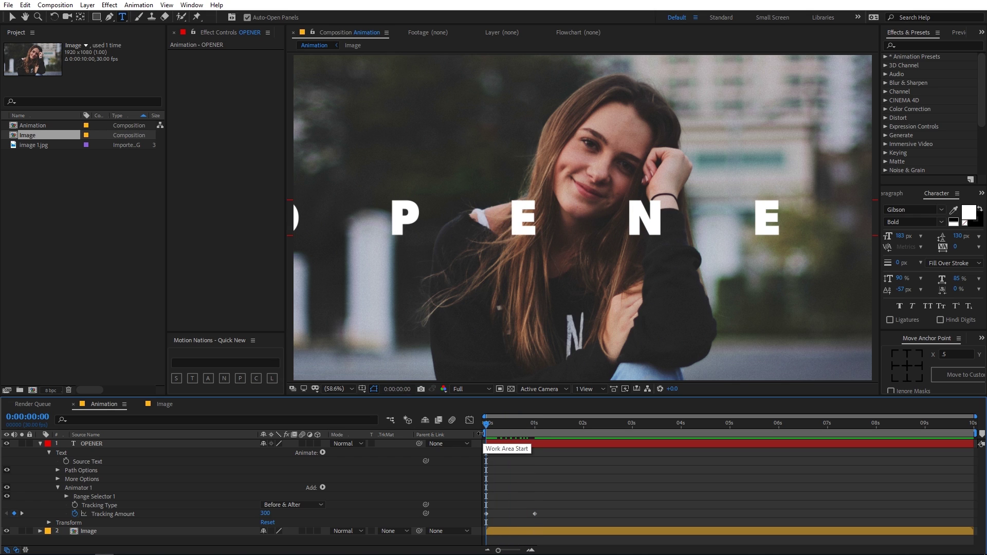
key("space")
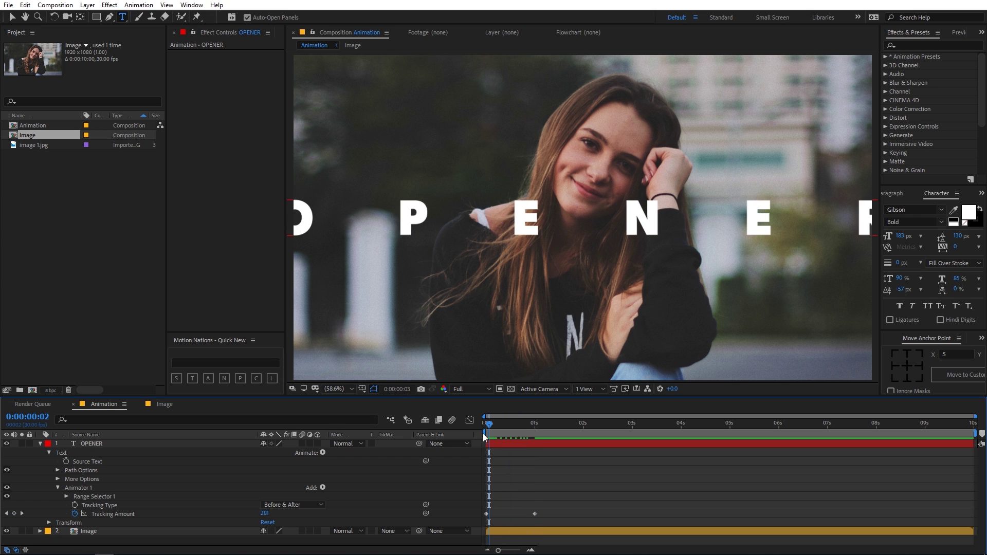
left_click(14, 514)
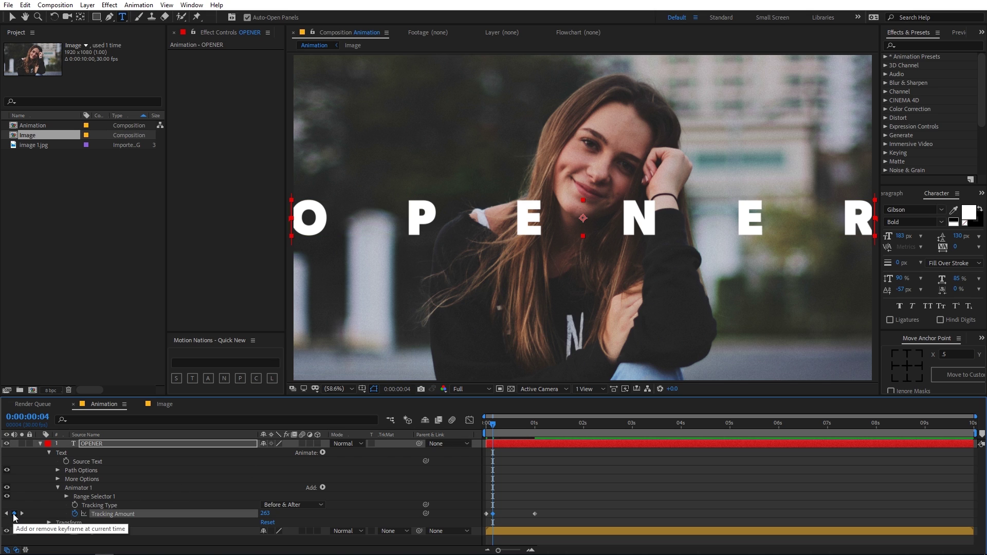
key("Page_Down")
key("Page_Down")
key("Page_Down")
key("Page_Down")
left_click(14, 514)
key("Page_Down")
key("Page_Down")
key("Page_Down")
key("Page_Down")
left_click(14, 514)
key("Page_Down")
key("Page_Down")
key("Page_Down")
left_click(14, 514)
key("Page_Down")
key("Page_Down")
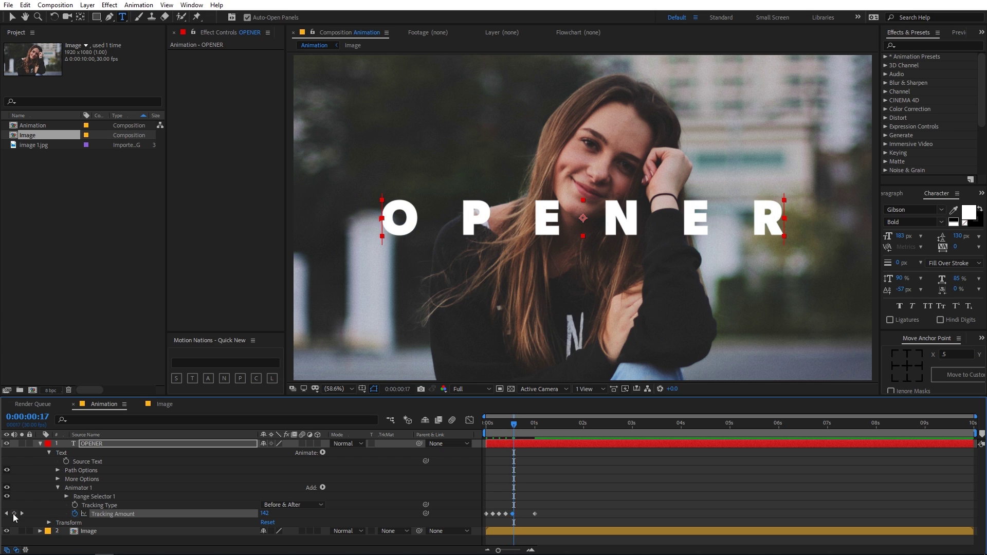
key("Page_Down")
key("Page_Down")
key("Page_Down")
key("Page_Down")
key("Page_Down")
key("Page_Down")
key("Page_Down")
key("Page_Down")
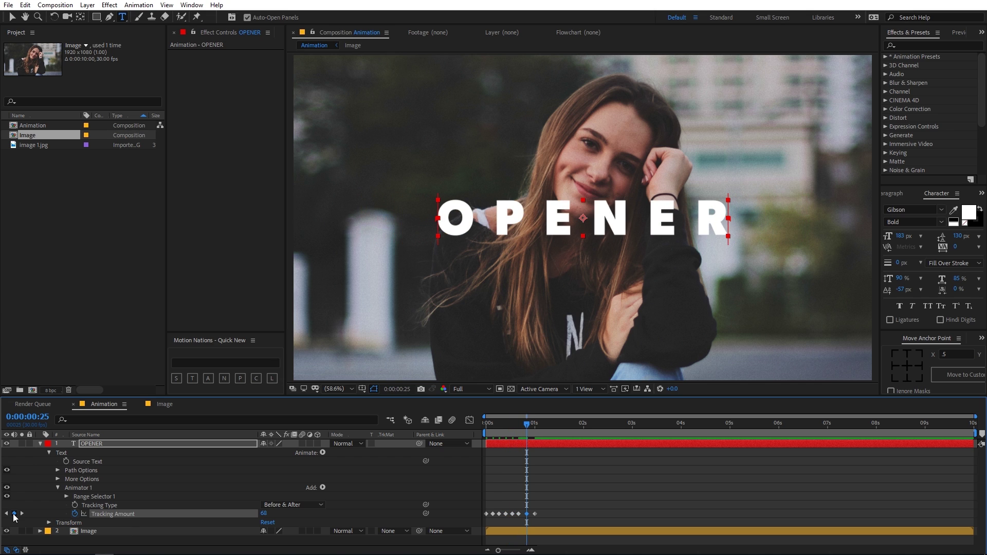
Step: Convert all the Tracking Amount keyframes to hold keyframes
left_click(486, 514)
right_click(486, 514)
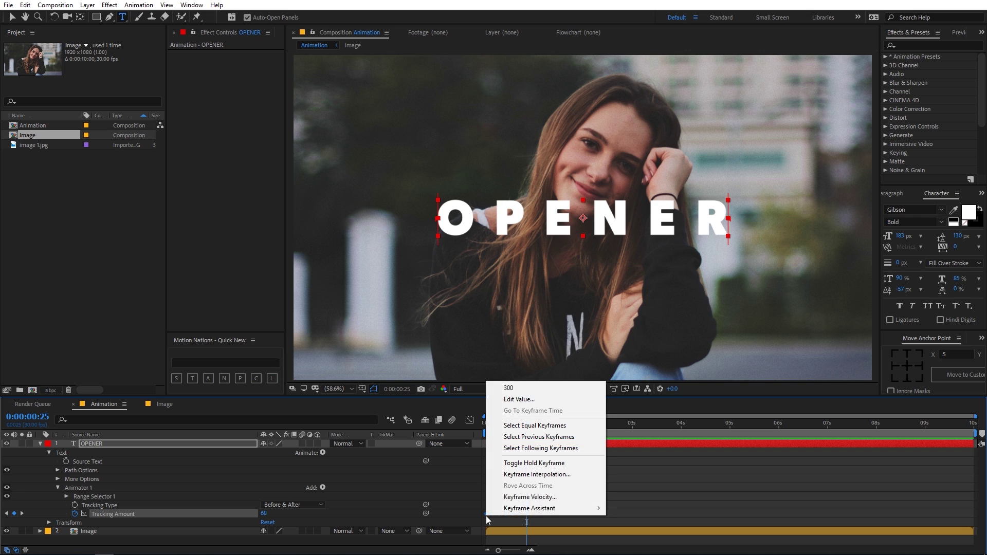
left_click(530, 464)
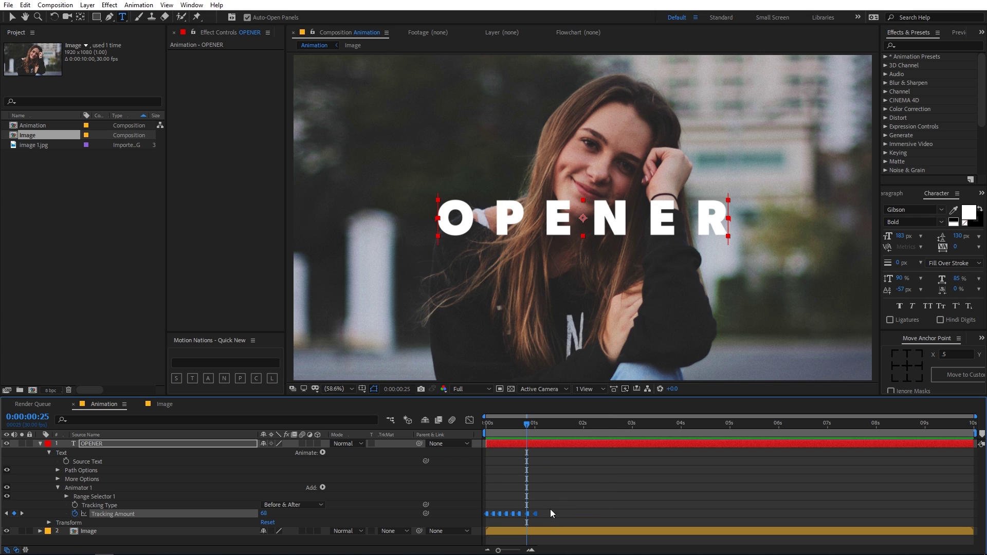
Step: Compress the Tracking Amount keyframes proportionally to span about the first 13 frames, and preview the stepped text animation
left_click_drag(540, 505, 467, 525)
left_click_drag(545, 509, 483, 518)
left_click_drag(538, 514, 507, 516)
left_click_drag(497, 550, 507, 551)
left_click(520, 421)
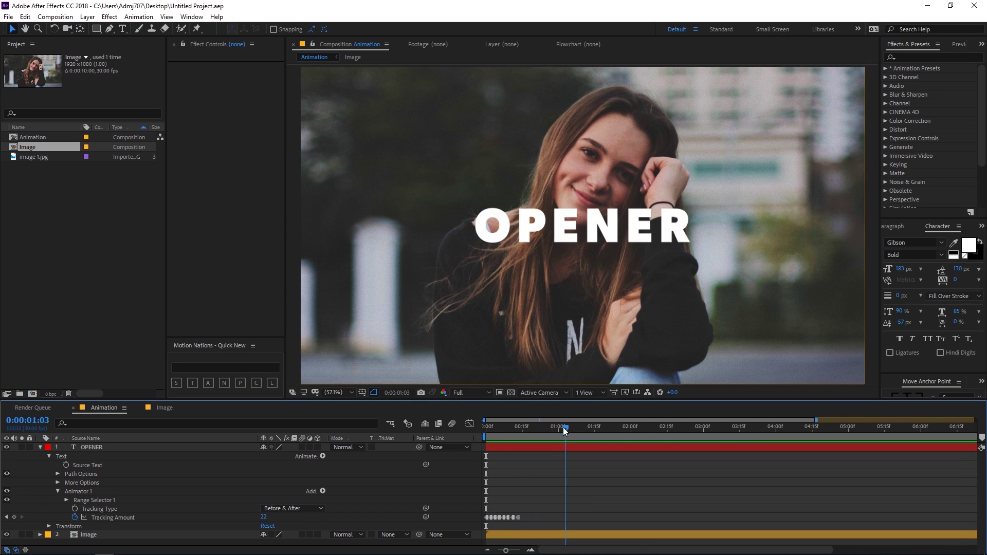
left_click_drag(564, 428, 482, 436)
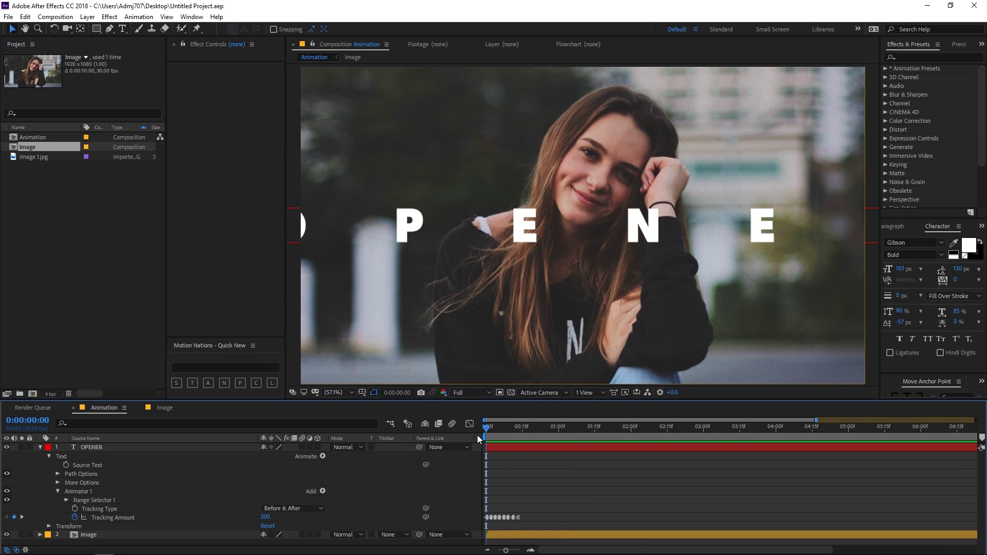
key("space")
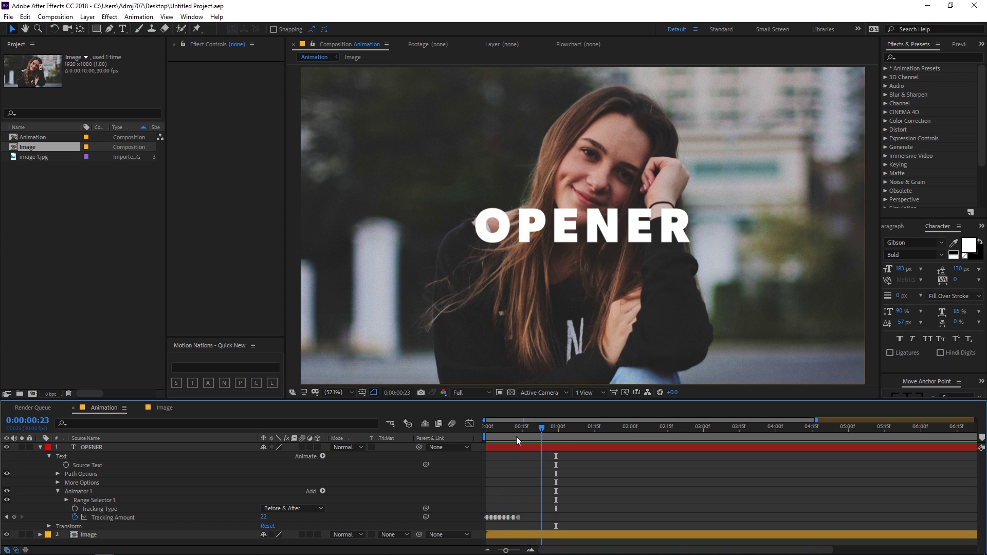
key("space")
key("space")
key("space")
Step: Keyframe OPENER's Scale at 100% and align that keyframe with the last Tracking Amount keyframe
left_click(157, 446)
key("s")
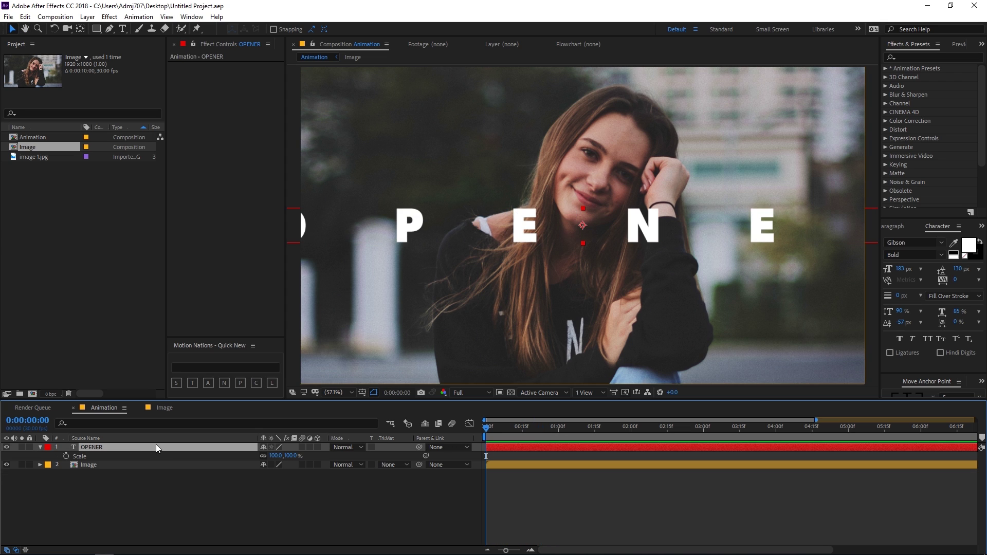
left_click(66, 456)
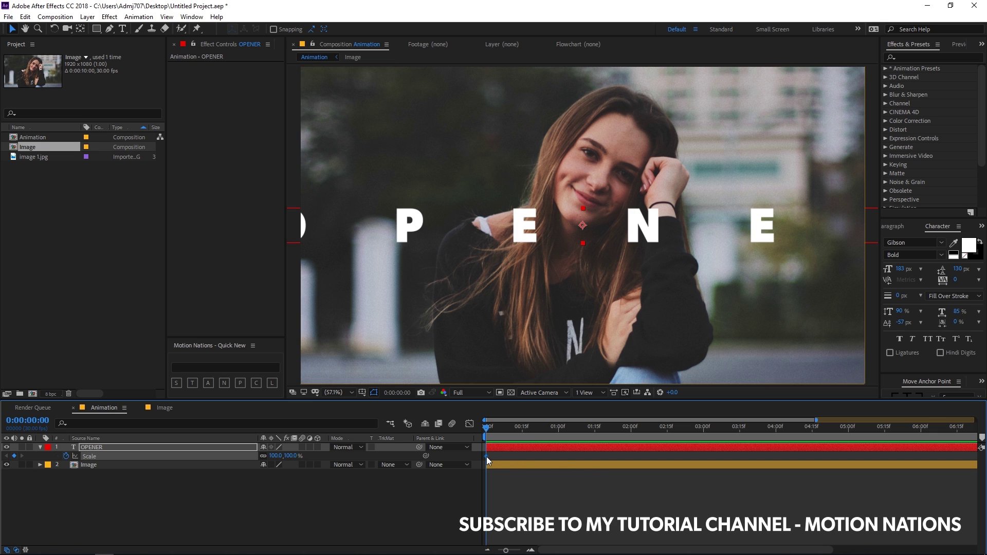
mouse_move(487, 458)
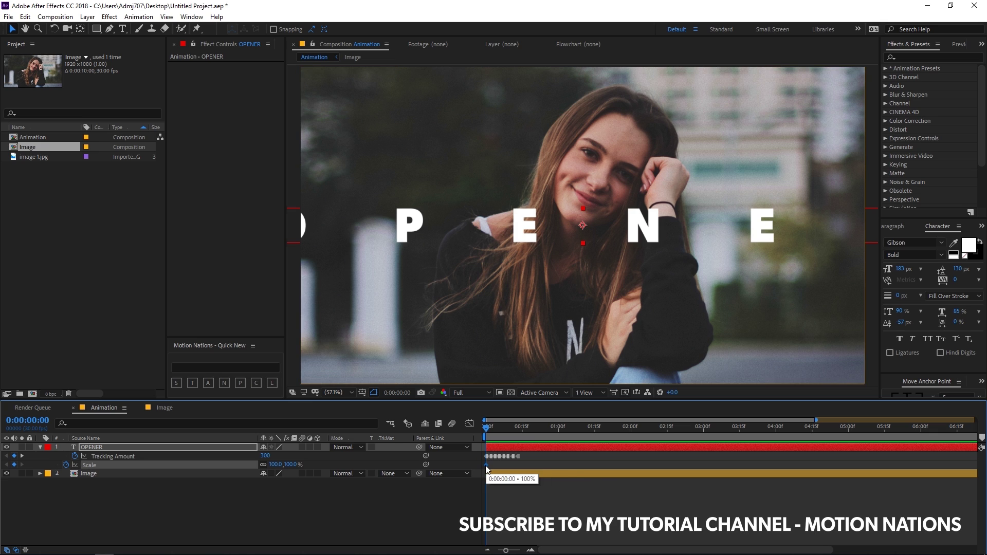
left_click_drag(486, 465, 517, 465)
left_click(223, 487)
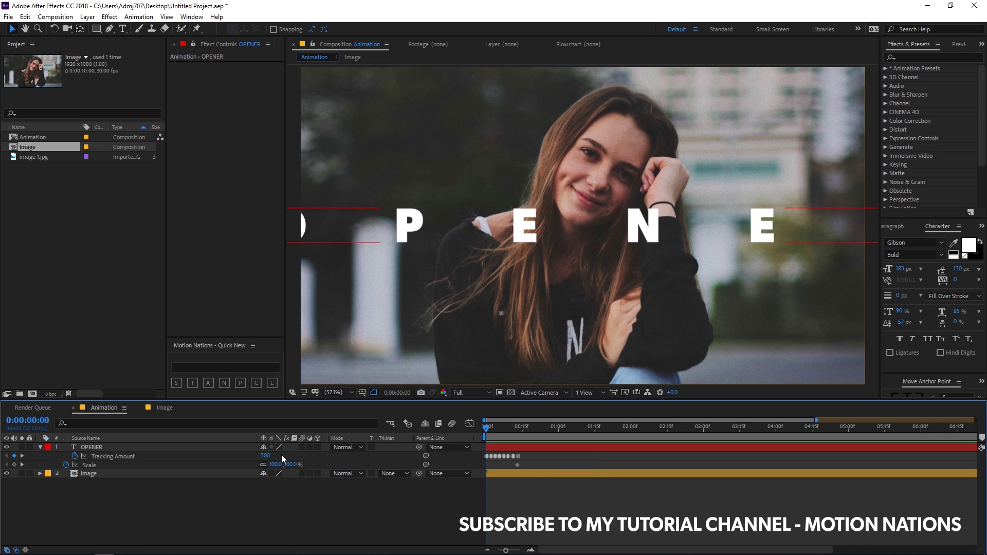
Step: Keyframe OPENER's Scale at 0:00:00:00 with a value of 183% and preview the animation
left_click_drag(275, 465, 315, 464)
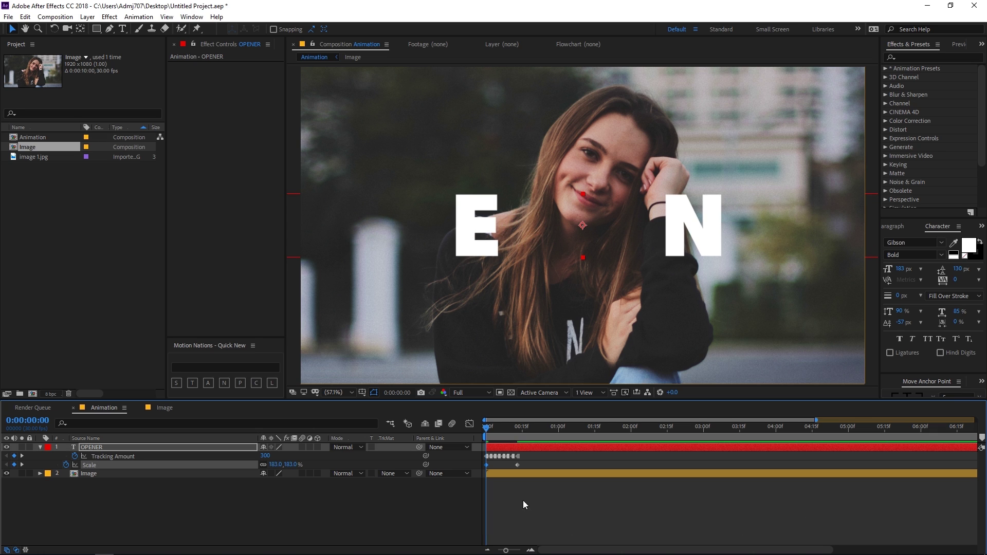
left_click(525, 497)
key("space")
Step: Ease both OPENER Scale keyframes and reshape their speed curve so the scaling is fastest near the start
left_click(458, 466)
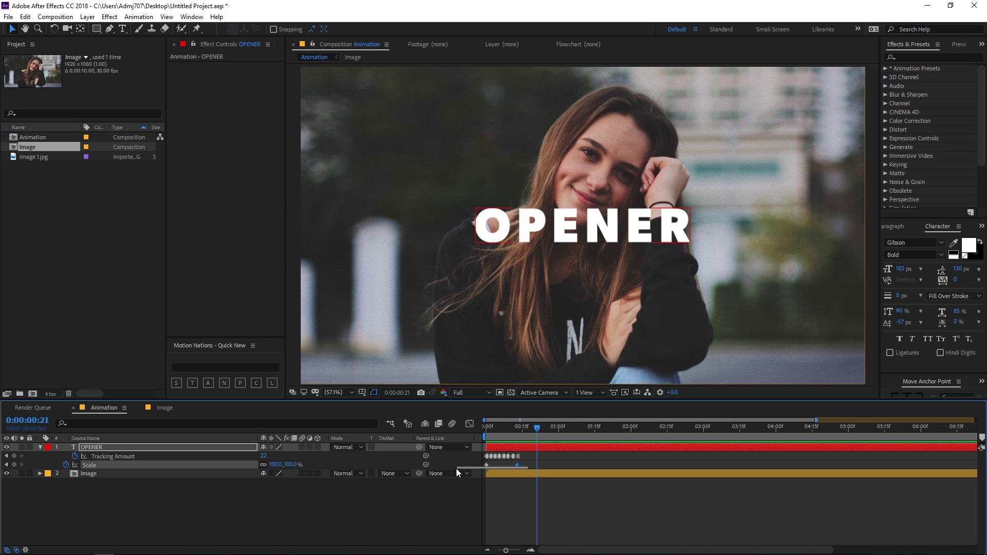
left_click(470, 423)
left_click_drag(631, 529, 473, 452)
left_click_drag(536, 428, 312, 427)
key("space")
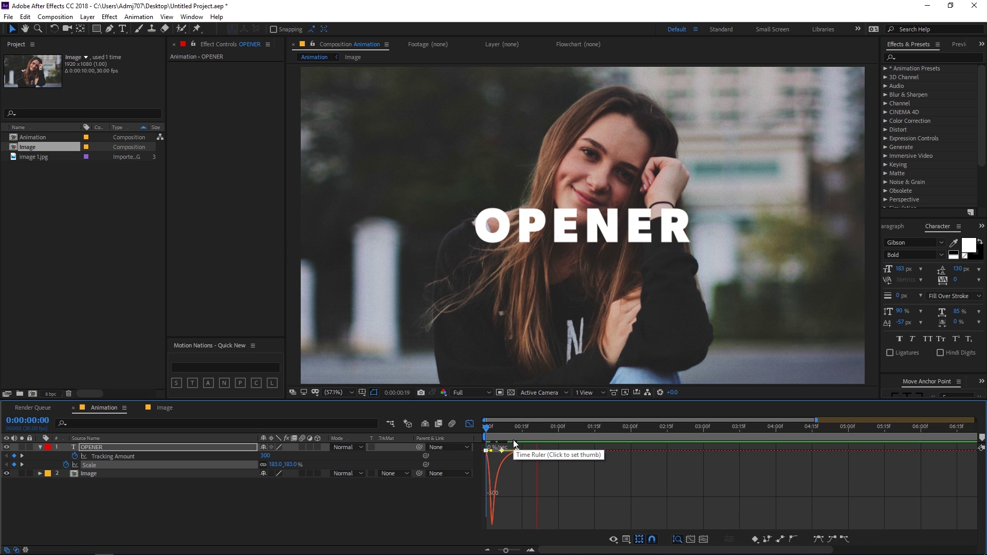
key("space")
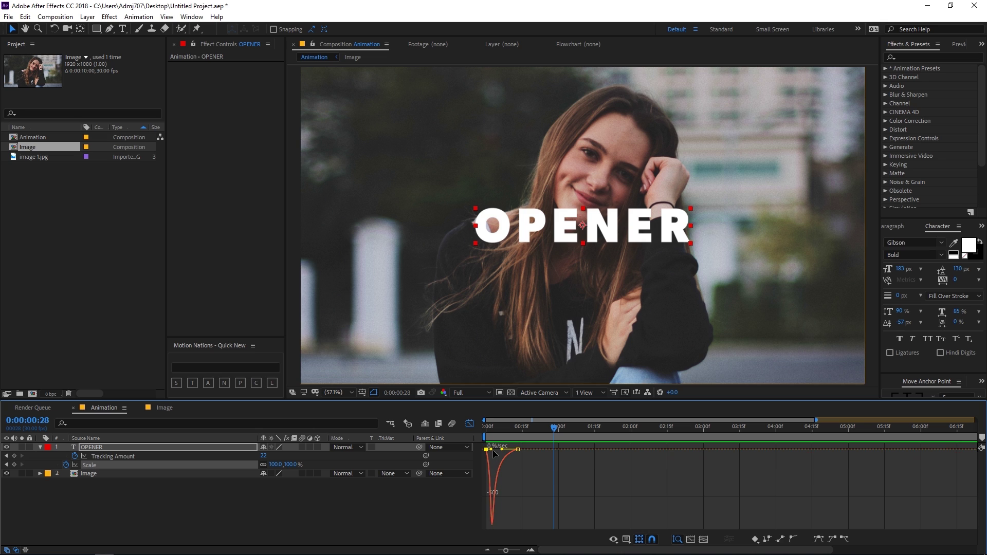
left_click_drag(495, 454, 486, 441)
key("space")
Step: Preview the animation and extend the scaling by moving OPENER's last Scale keyframe to about 0:00:01:03
key("space")
left_click(469, 423)
left_click(486, 427)
key("space")
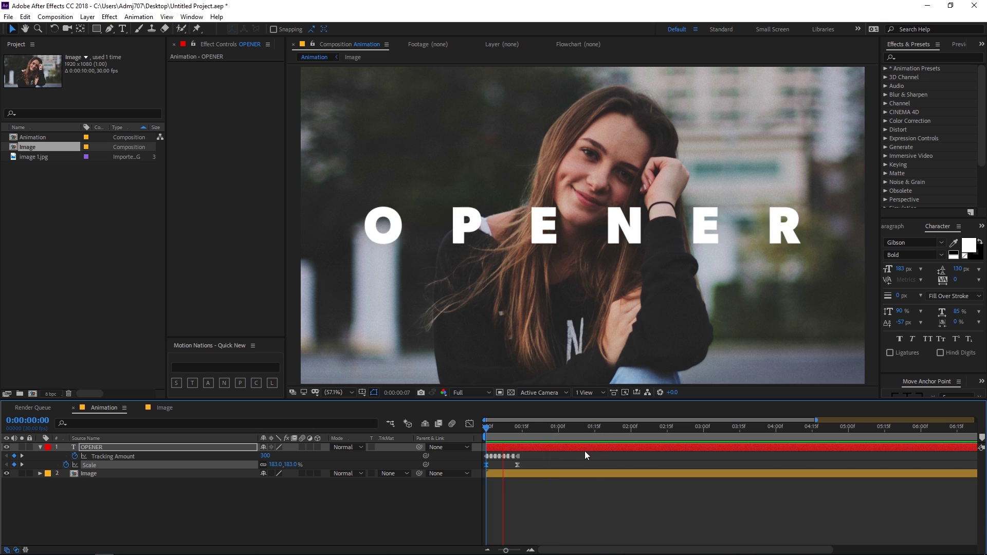
key("space")
left_click_drag(518, 465, 568, 466)
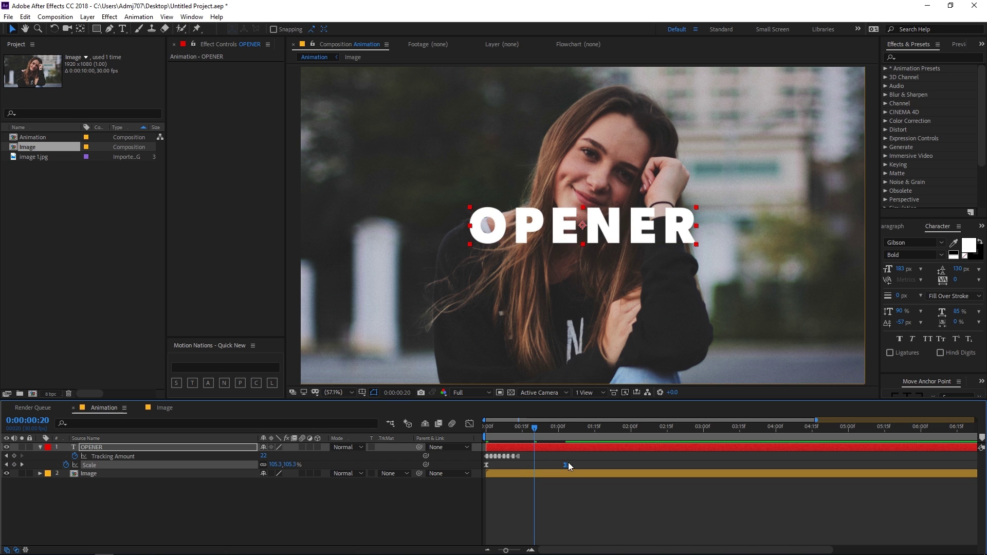
key("space")
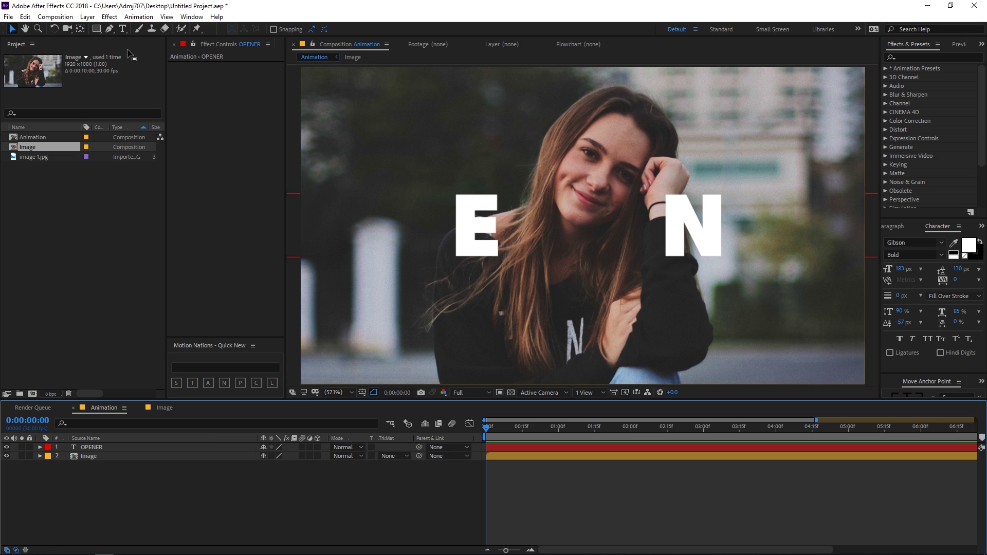
Step: Add a new text layer reading TYPOGRAPHY below the OPENER text
left_click(122, 28)
left_click(529, 297)
type("TYPOGRAPHY")
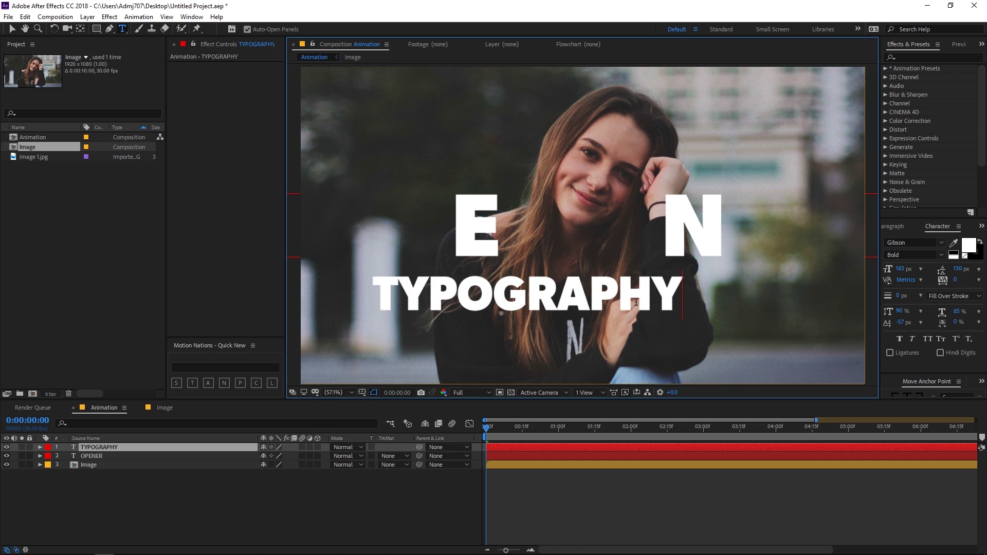
Step: Set the TYPOGRAPHY text's font style to SemiBold and reduce its font size to about 128 px
right_click(526, 293)
left_click(535, 298)
left_click(935, 242)
left_click(897, 242)
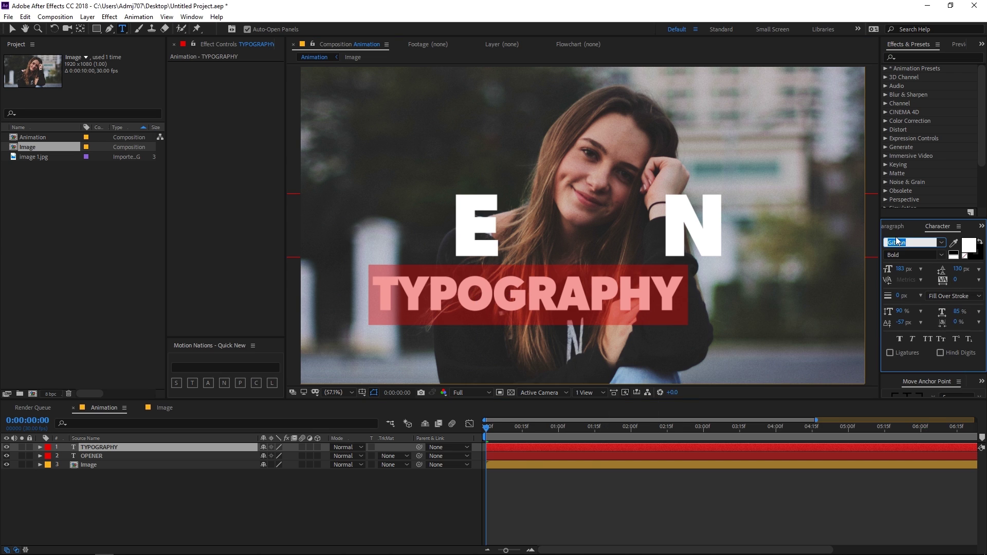
left_click(939, 254)
left_click(908, 316)
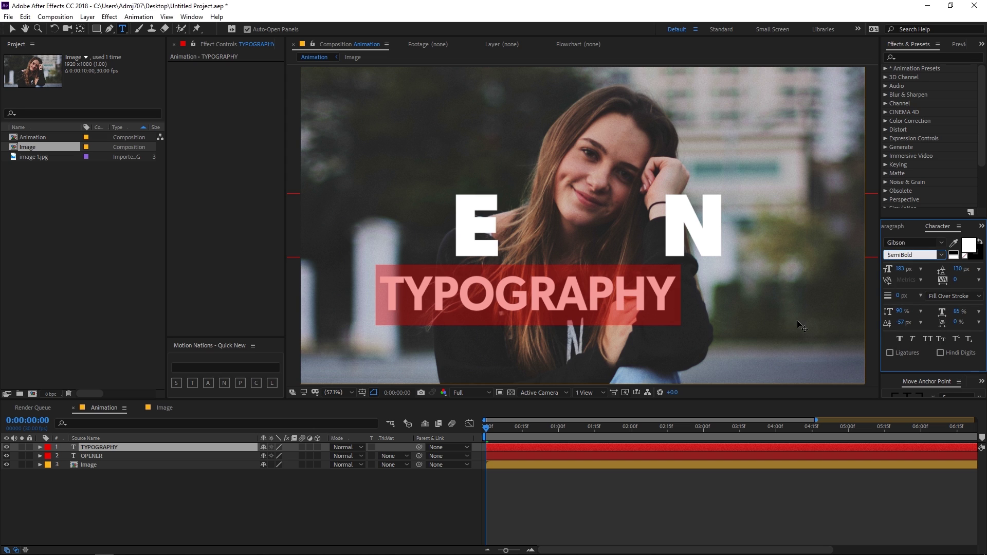
left_click_drag(900, 269, 873, 270)
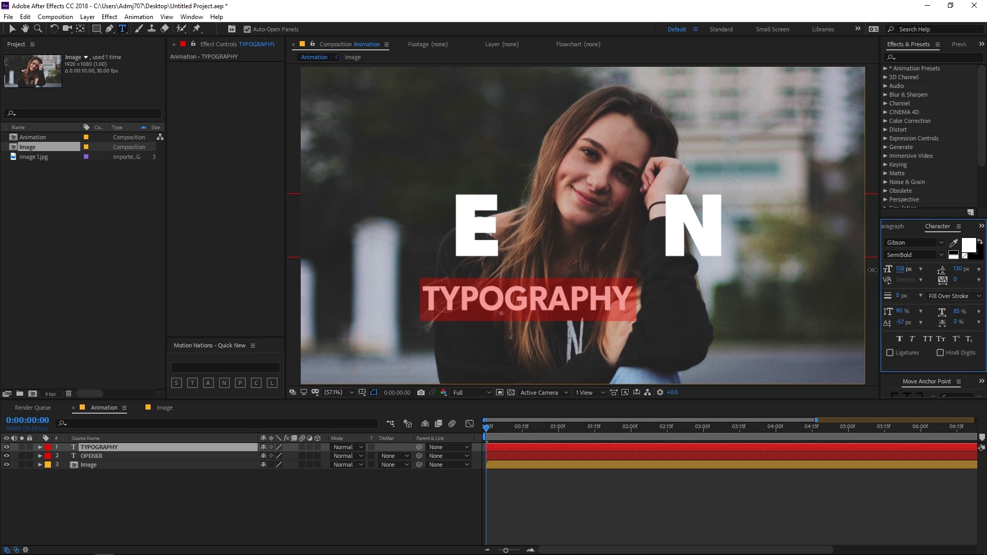
Step: At 0:00:01:00, move OPENER slightly up and place the TYPOGRAPHY text directly beneath it
left_click(610, 498)
left_click_drag(494, 428, 559, 430)
left_click(11, 29)
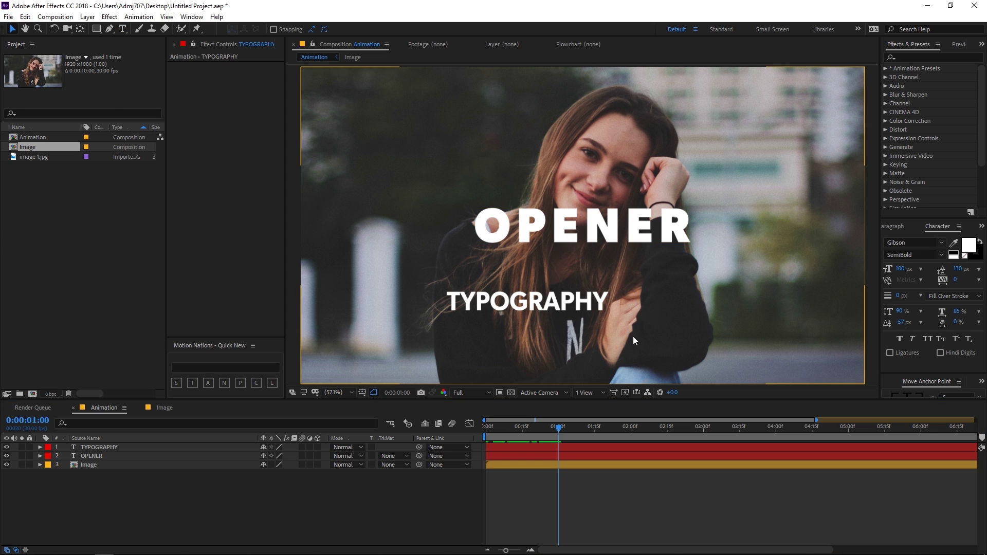
left_click(568, 234)
left_click_drag(568, 234, 568, 221)
left_click_drag(553, 296, 598, 253)
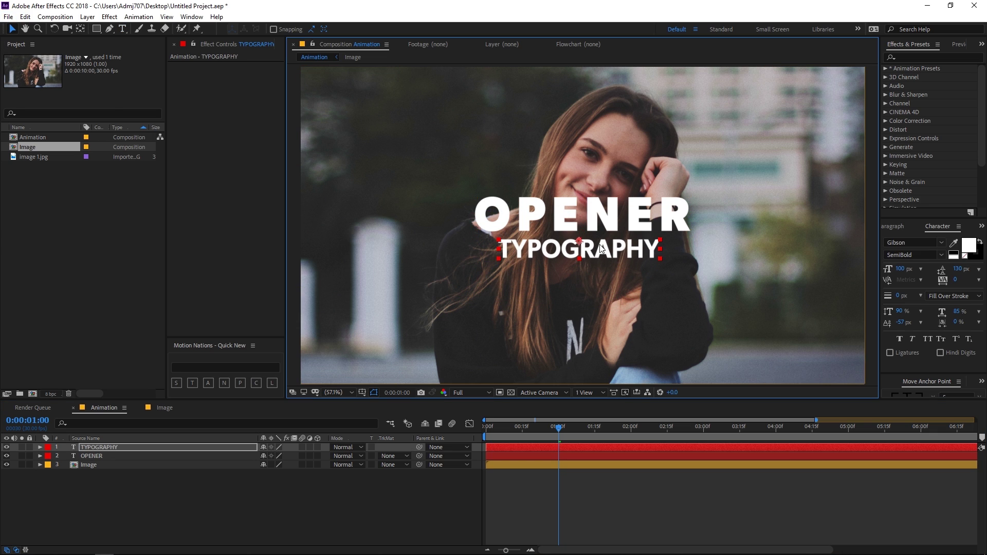
Step: Reduce the TYPOGRAPHY text's font size to about 74 px
double_click(99, 446)
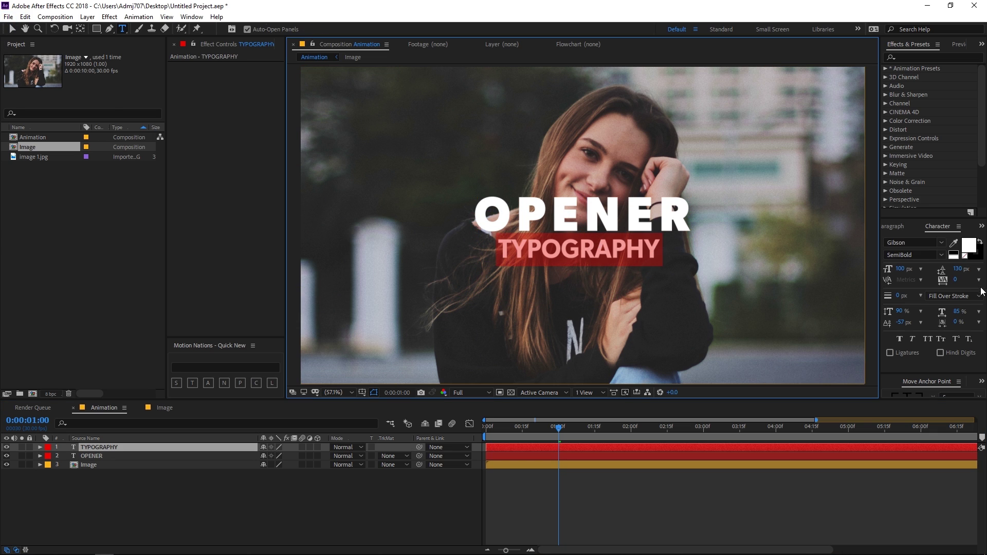
left_click(892, 269)
left_click_drag(891, 269, 888, 269)
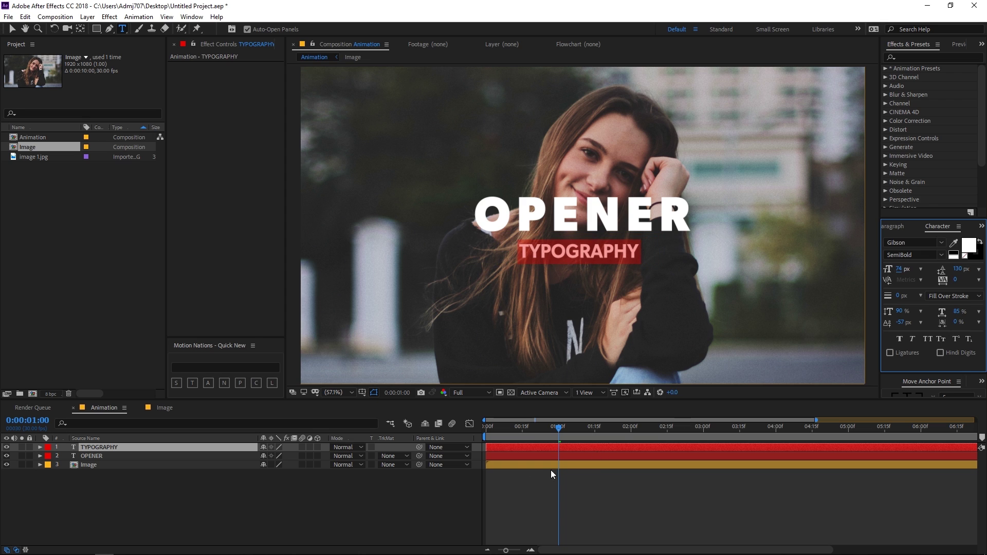
left_click(401, 483)
Step: Add a Tracking animator to the TYPOGRAPHY text and set its Tracking Amount to 33 so it nearly matches OPENER's width
left_click(113, 446)
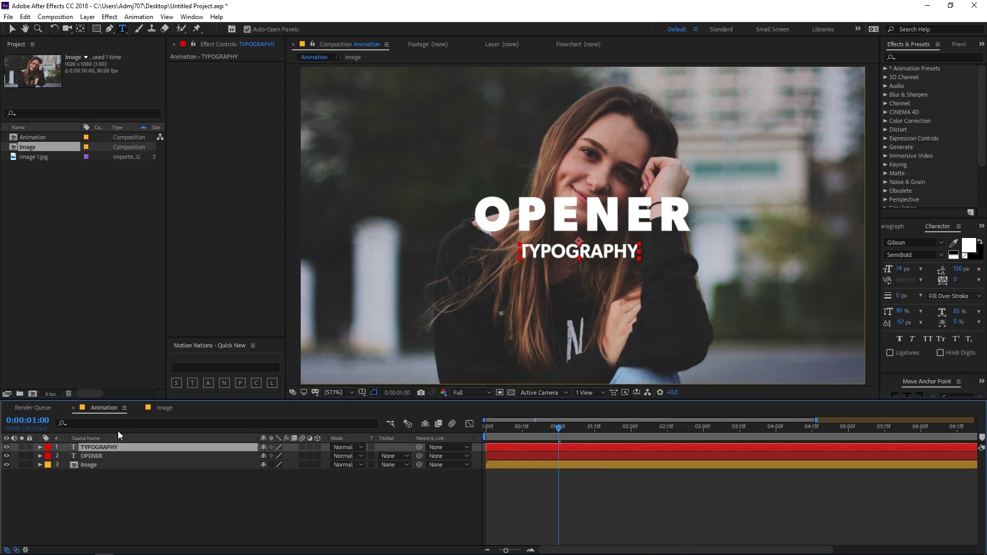
left_click(40, 447)
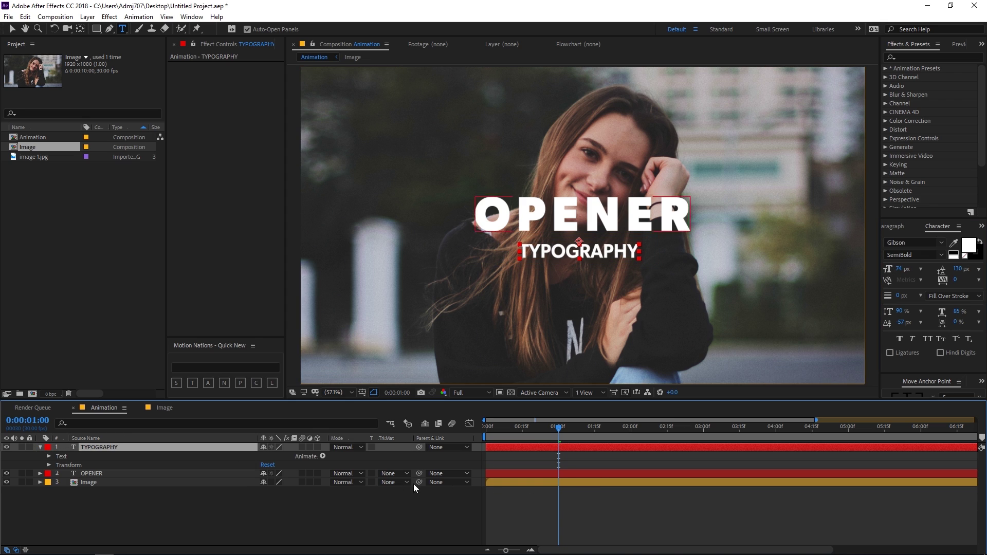
left_click(323, 457)
left_click(350, 382)
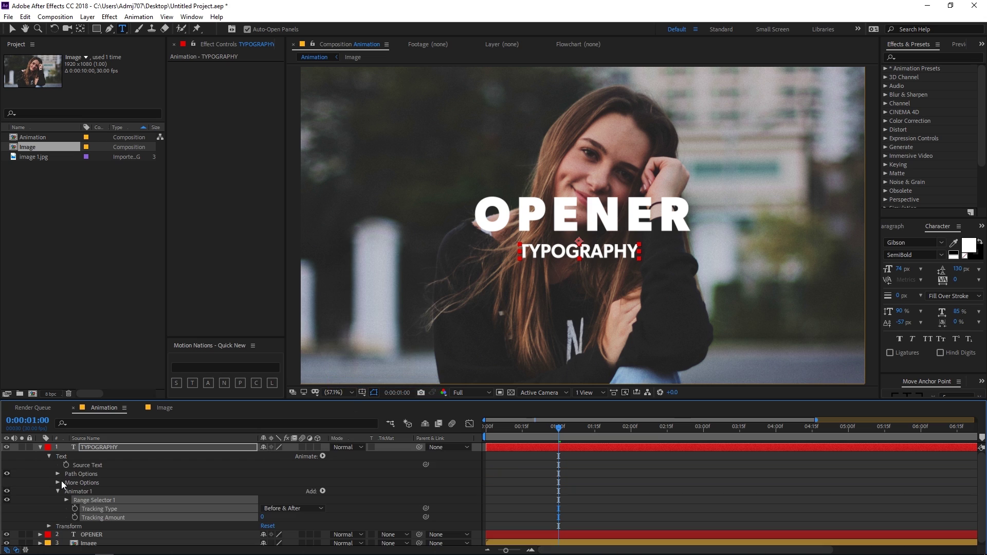
left_click(54, 508)
mouse_move(263, 519)
left_mouse_down()
mouse_move(280, 516)
mouse_move(263, 519)
left_mouse_up()
left_click(553, 522)
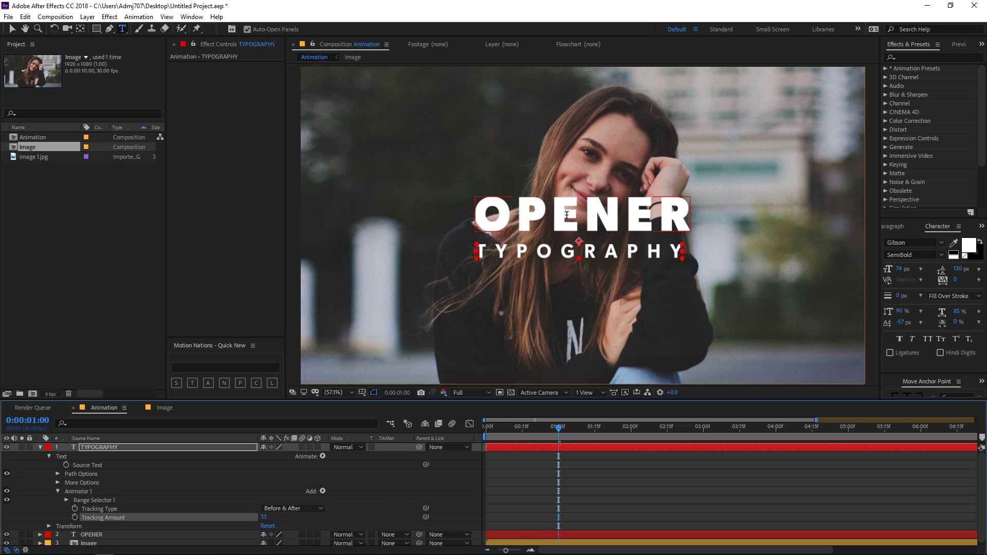
left_click(14, 31)
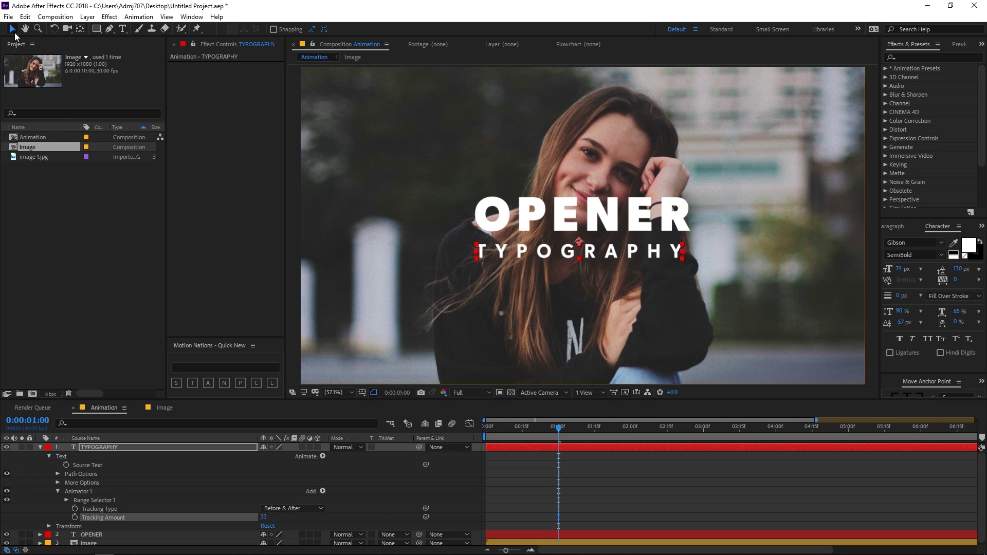
left_click(40, 448)
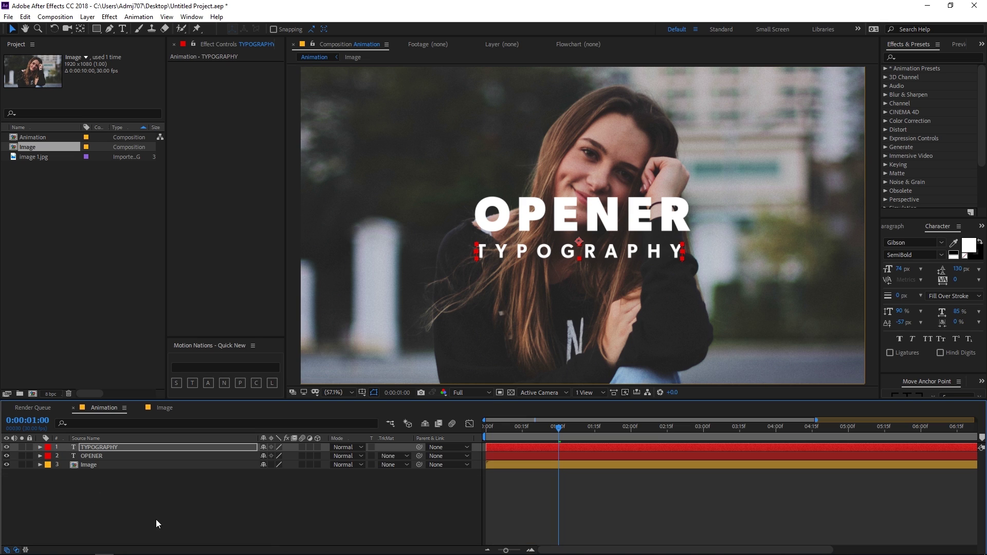
Step: Draw a thin white rectangle over the TYPOGRAPHY text as a new shape layer and center its anchor point
left_click(154, 520)
left_click_drag(93, 29, 129, 28)
mouse_move(469, 243)
left_mouse_down()
mouse_move(563, 257)
mouse_move(686, 258)
left_mouse_up()
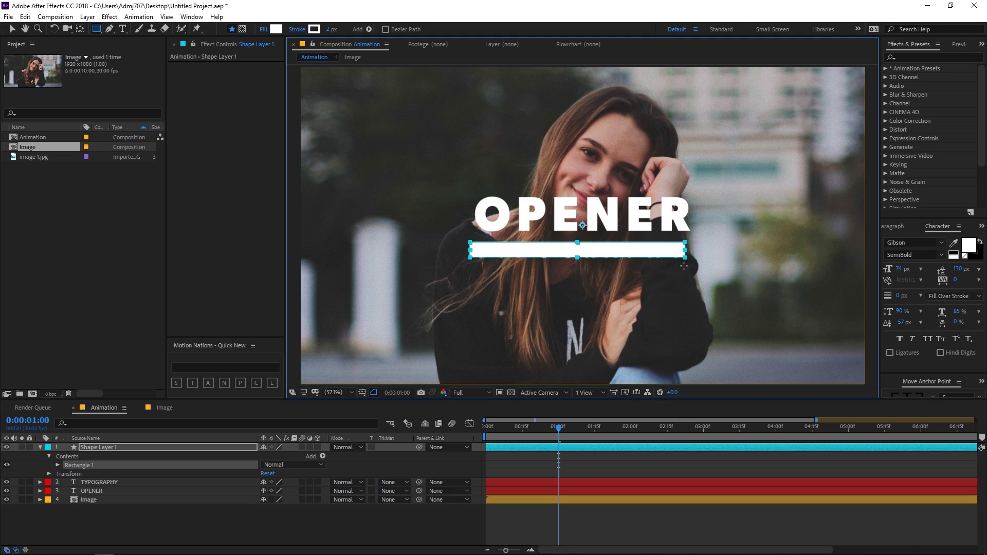
key("ctrl+alt+Home")
Step: Align the rectangle to the composition's horizontal and vertical center
left_click(911, 381)
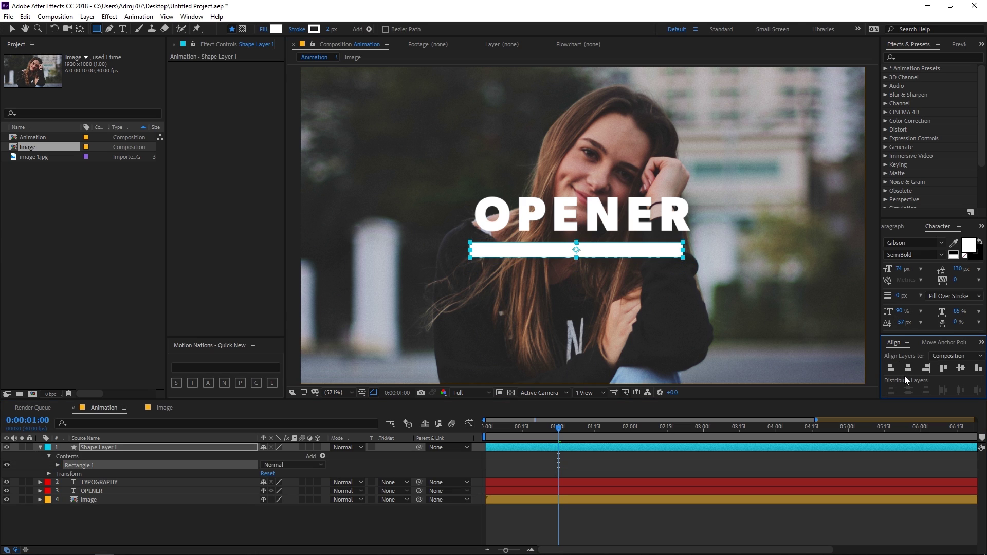
left_click(908, 368)
left_click(959, 368)
left_click(941, 342)
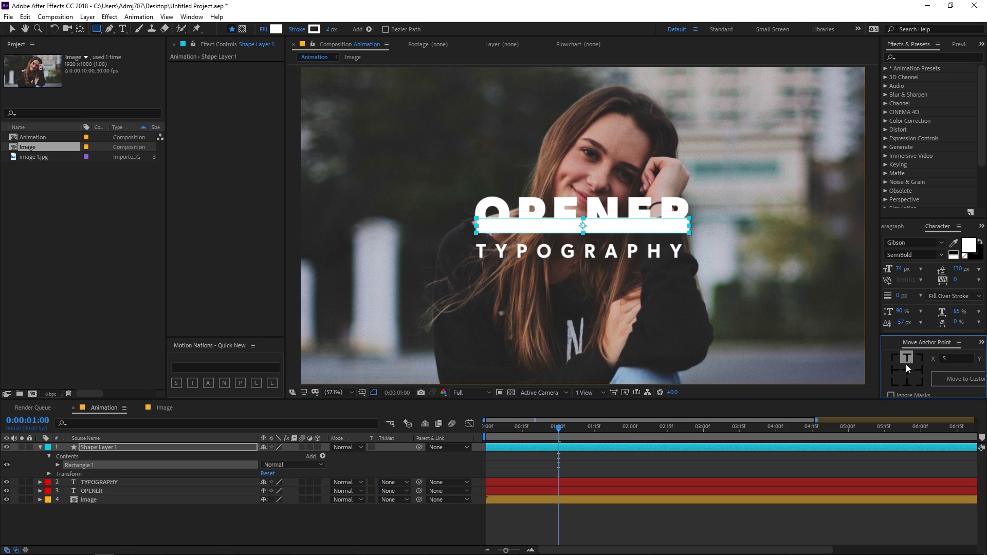
left_click(593, 454)
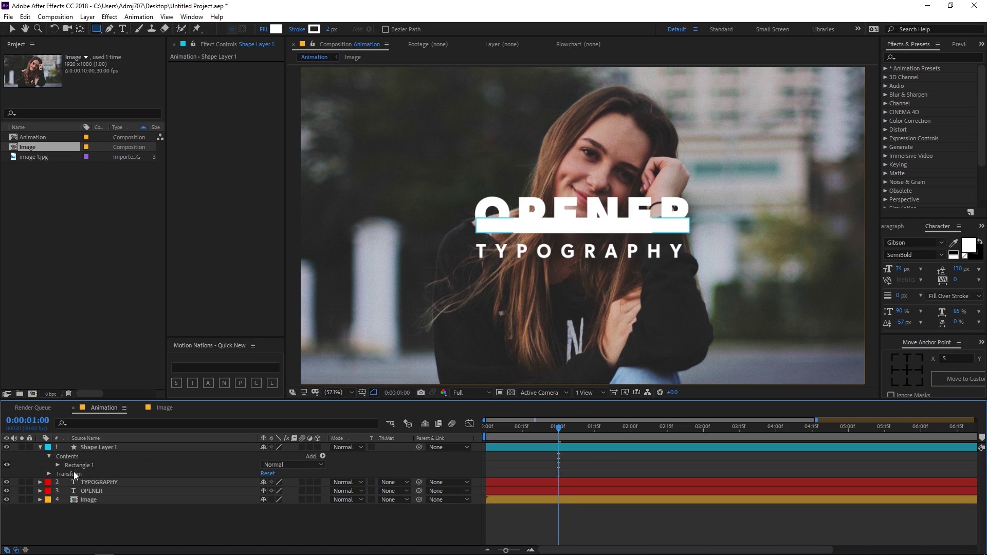
Step: Move the TYPOGRAPHY text's anchor point to its center and align the text to the composition's horizontal and vertical center
left_click(94, 483)
left_click(909, 373)
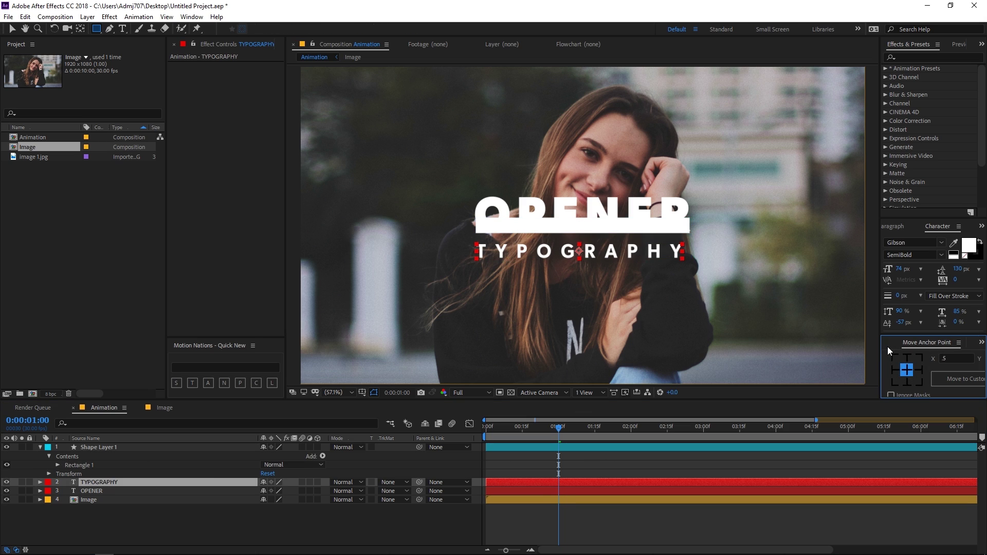
left_click(888, 344)
left_click(909, 368)
left_click(961, 368)
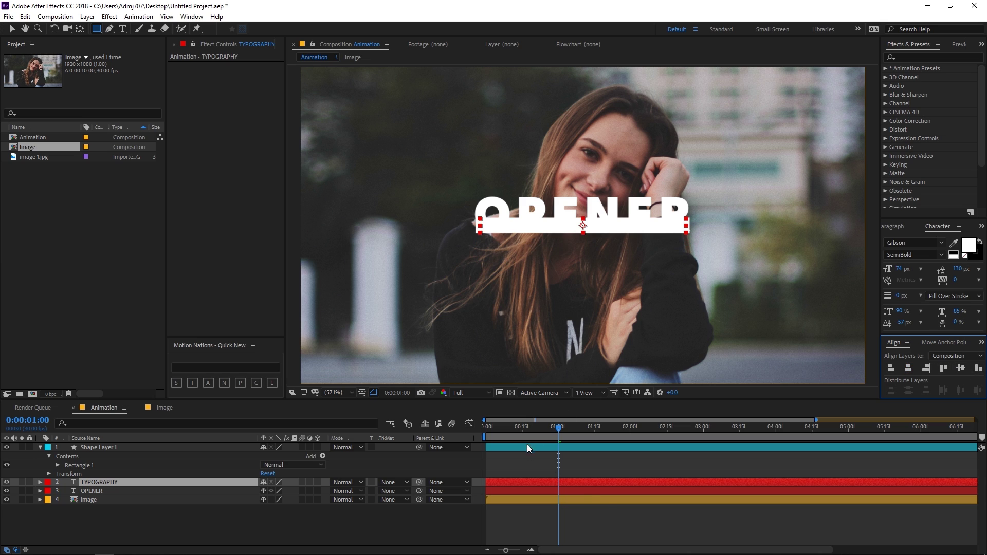
left_click(619, 513)
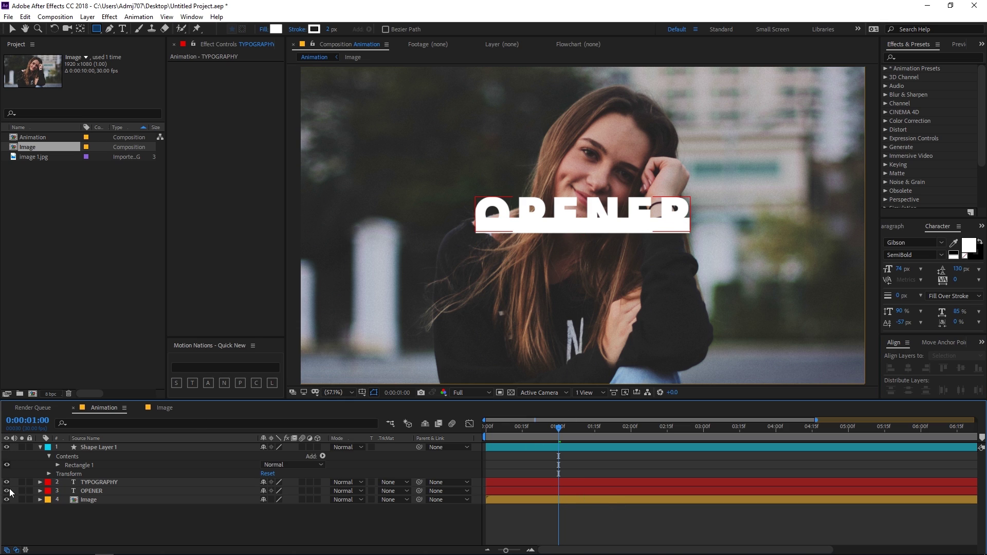
Step: Hide the OPENER layer and reorder the rectangle's shape layer beneath TYPOGRAPHY
left_click(7, 492)
left_click(11, 30)
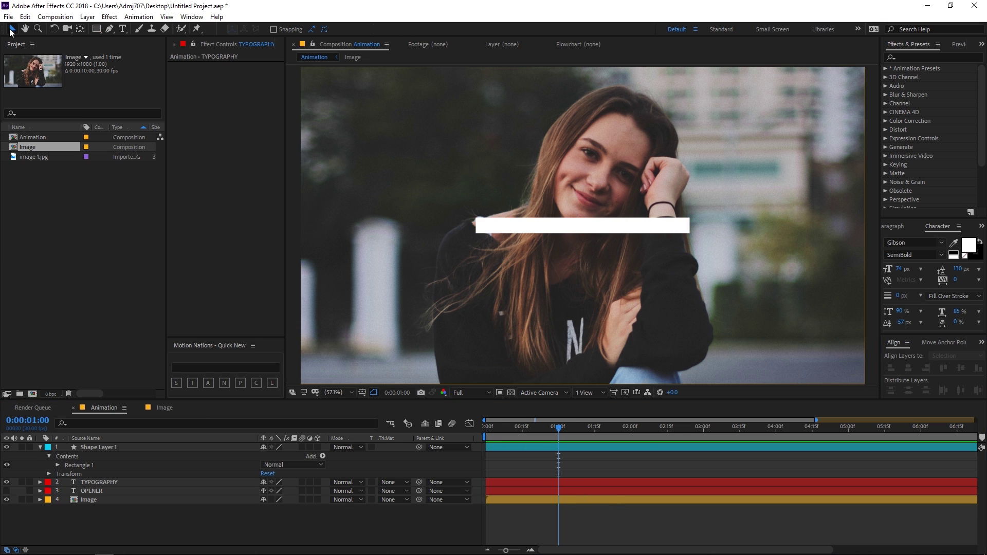
left_click_drag(112, 448, 116, 483)
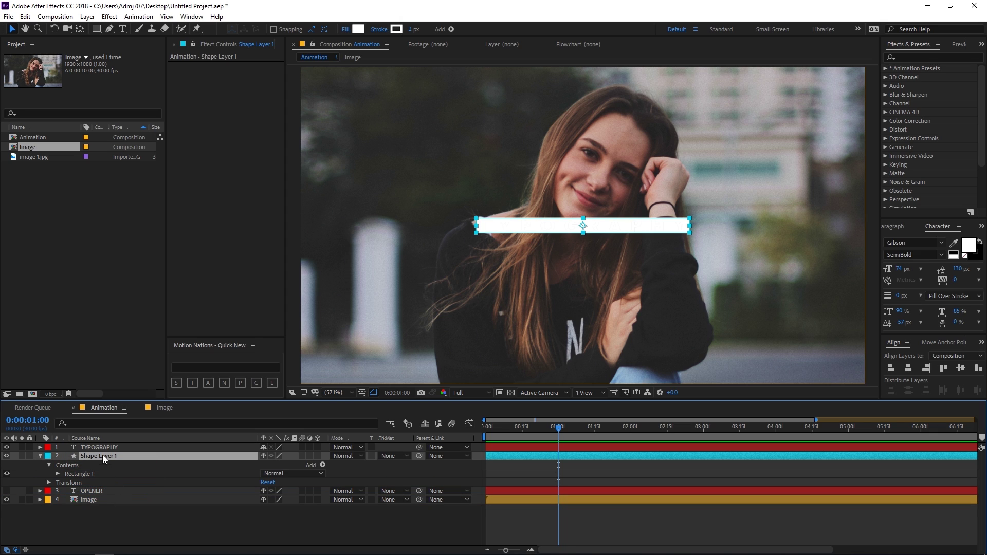
Step: Apply the Fill effect to the TYPOGRAPHY text with its default red color
left_click(102, 449)
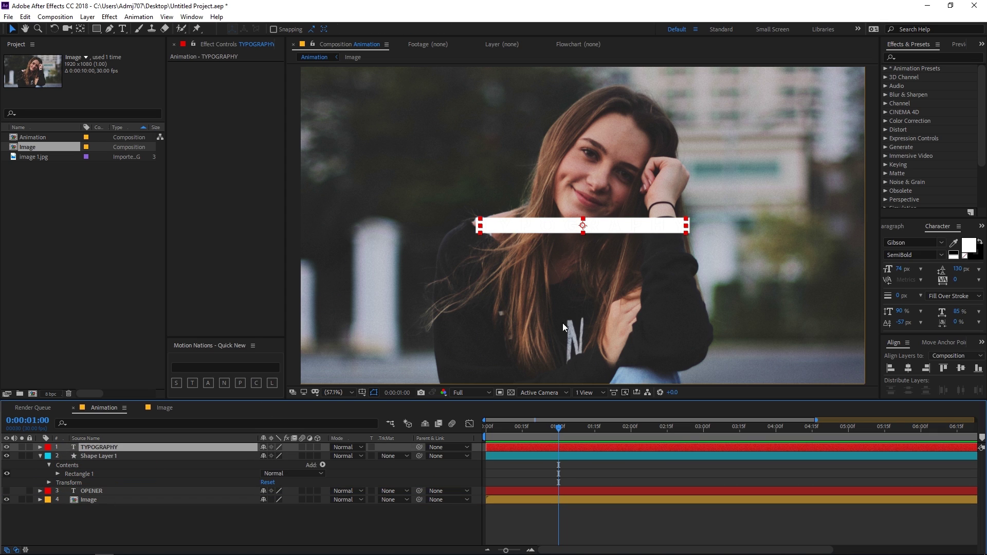
left_click(913, 54)
type("fill")
left_click_drag(908, 118, 600, 227)
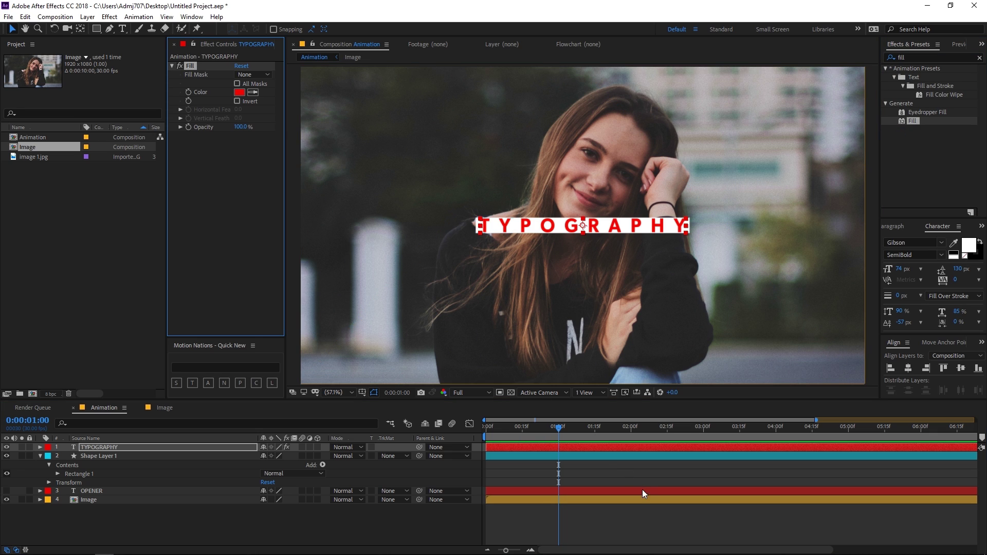
left_click(602, 464)
Step: Scale the white rectangle unproportionally to about 103.3% wide and 112.7% high so it frames the TYPOGRAPHY text
left_click(601, 456)
scroll(629, 258, "up", 1)
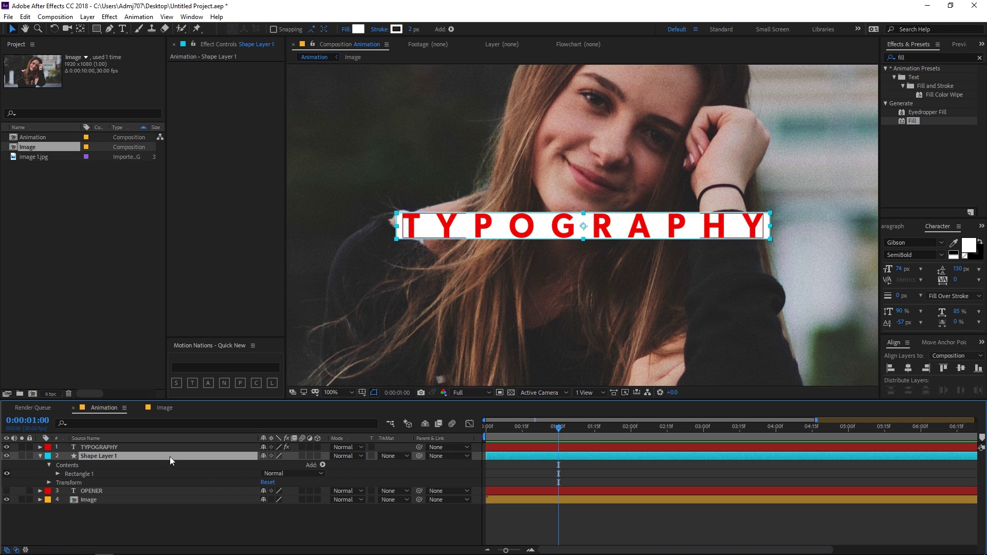
key("s")
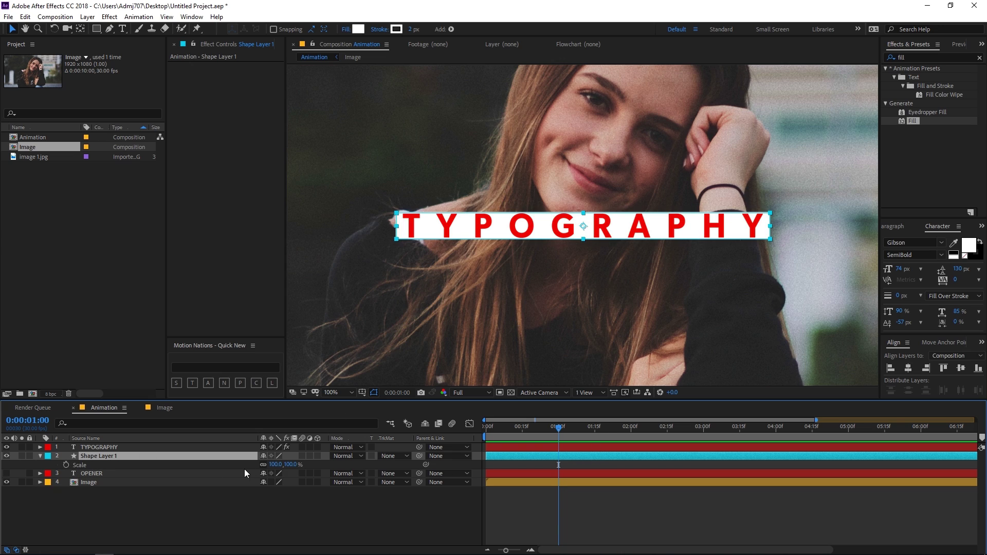
left_click_drag(275, 464, 355, 464)
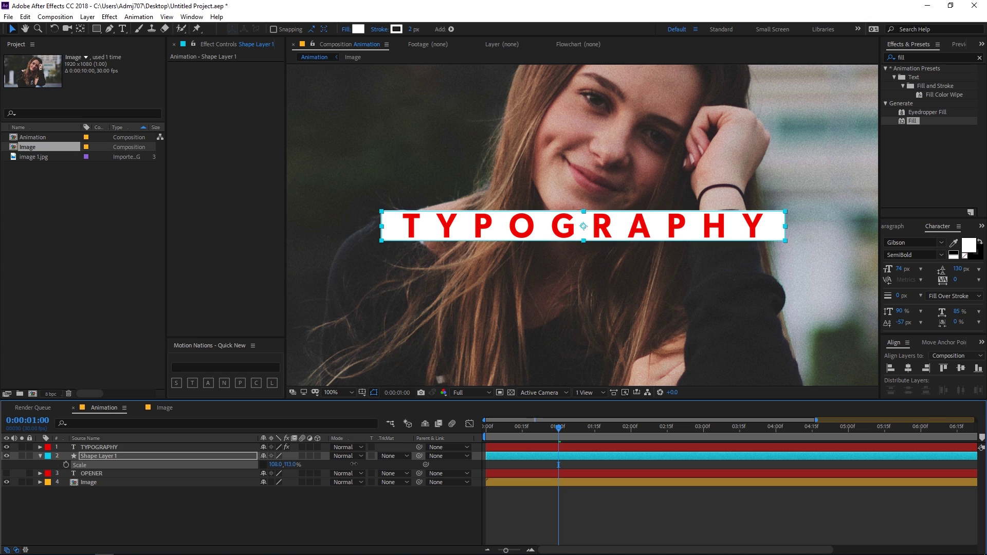
left_click_drag(276, 465, 267, 465)
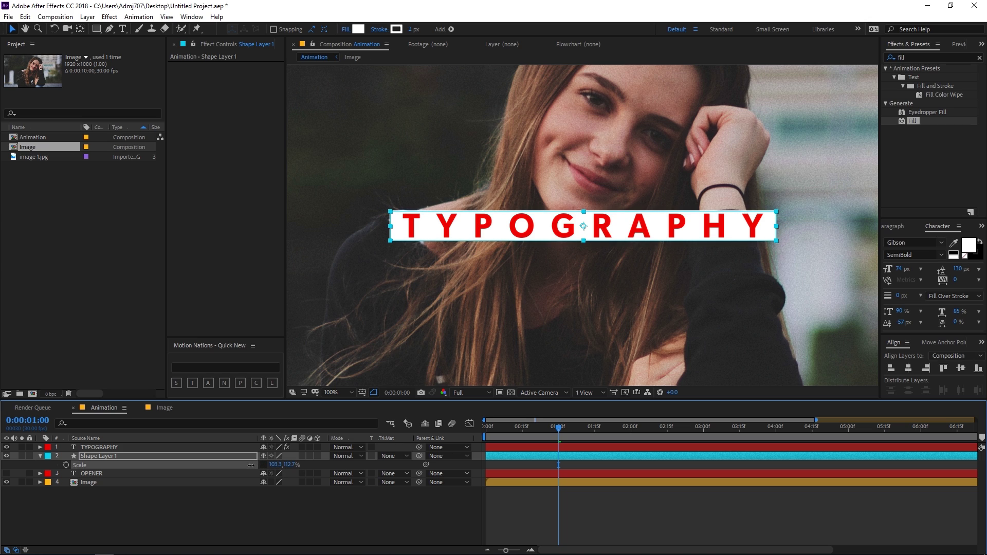
left_click(282, 528)
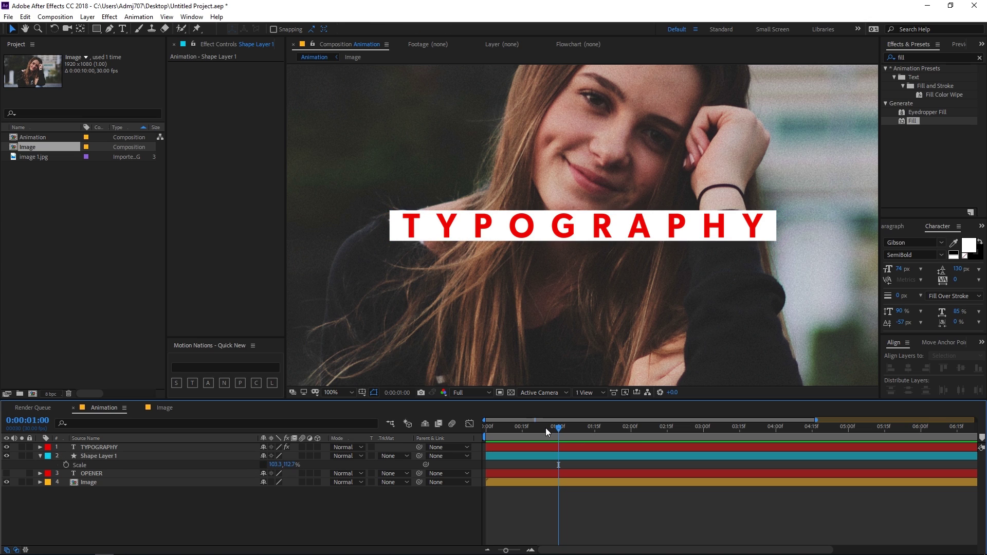
Step: Keyframe the rectangle's Scale at 0:00:01:00, and set its horizontal scale to 0 at 0:00:00:13
left_click(65, 465)
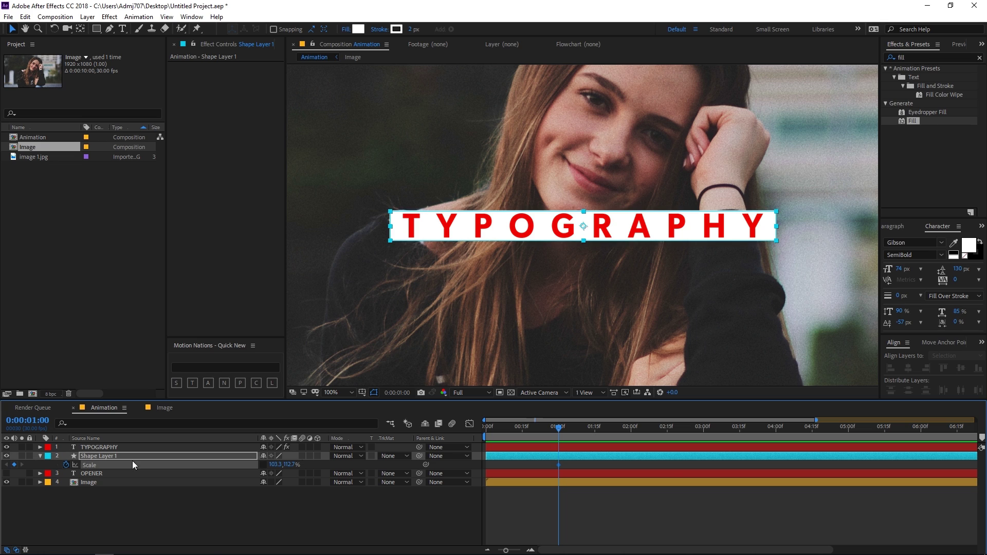
left_click_drag(562, 436, 516, 439)
left_click_drag(276, 464, 260, 465)
left_click(276, 464)
type("0")
key("Return")
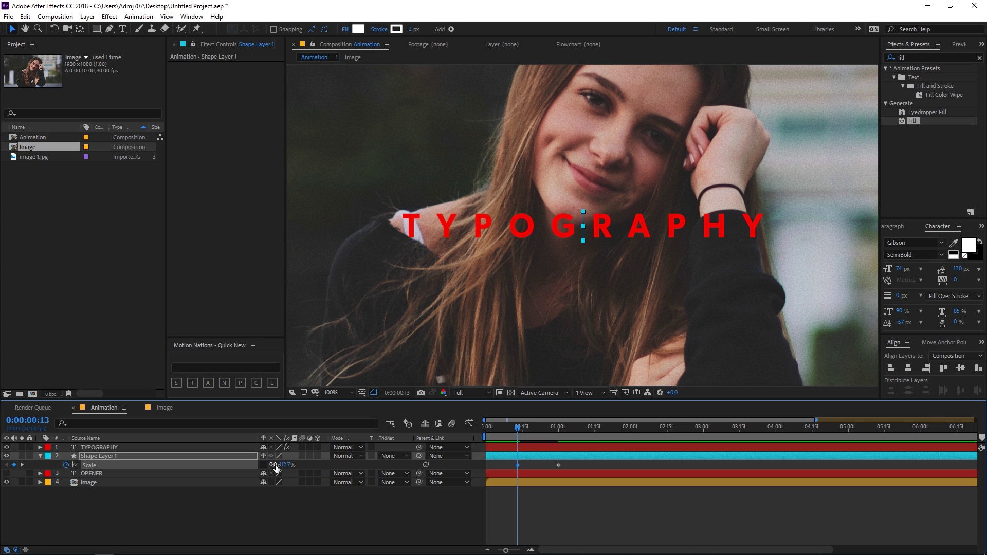
Step: Ease both rectangle Scale keyframes, sharpen their speed curve into a peak nearer the start, and preview the animation
left_click_drag(592, 465, 494, 471)
left_click(467, 424)
left_click_drag(553, 523, 533, 523)
key("space")
Step: Extend the rectangle's scaling by moving its last Scale keyframe to about 0:00:01:07, and preview the animation
key("space")
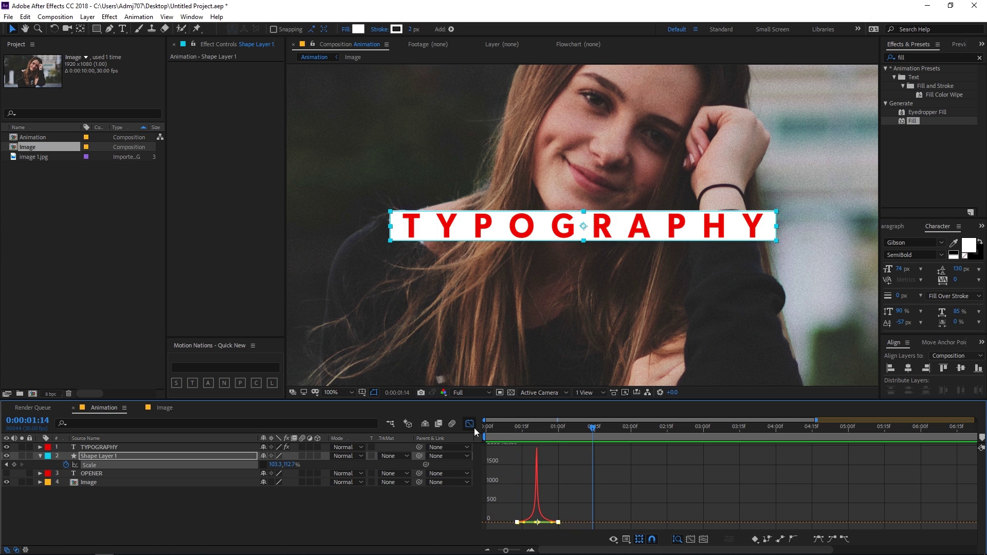
left_click(470, 424)
left_click(550, 491)
left_click_drag(558, 465, 517, 430)
key("space")
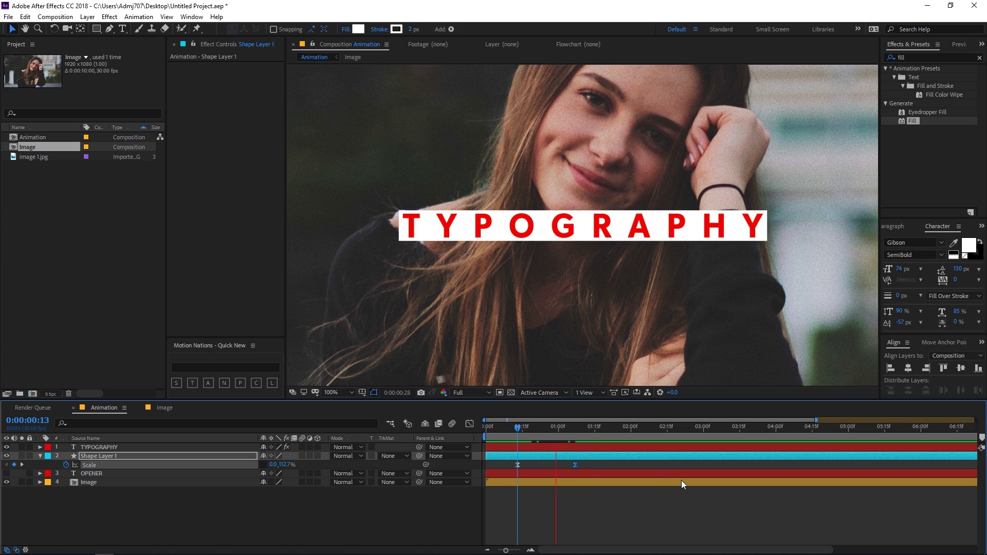
key("space")
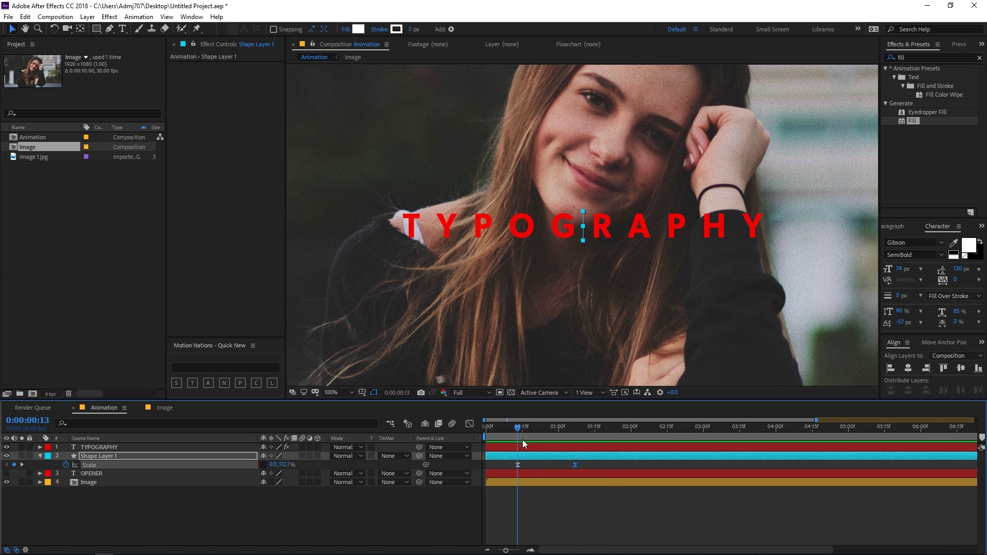
Step: Trim the rectangle layer's start to 0:00:00:13 and add a Tracking Amount keyframe to the TYPOGRAPHY text at that time
left_click(486, 448)
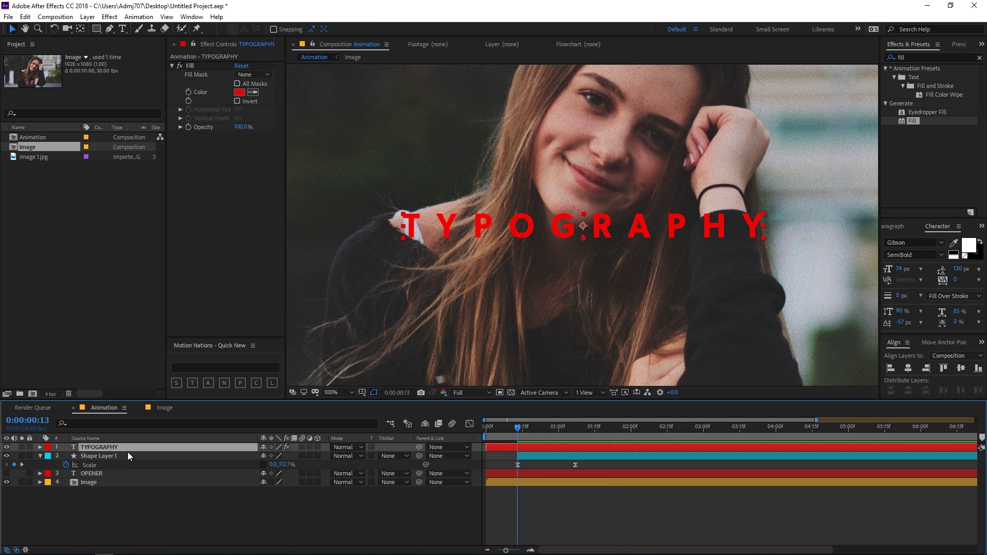
left_click(81, 424)
type("tr")
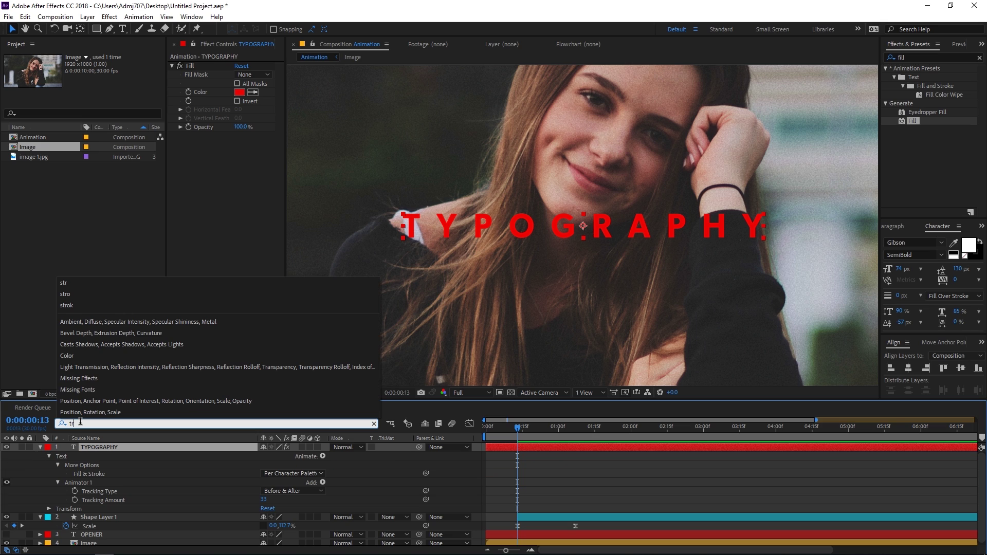
type("r")
key("BackSpace")
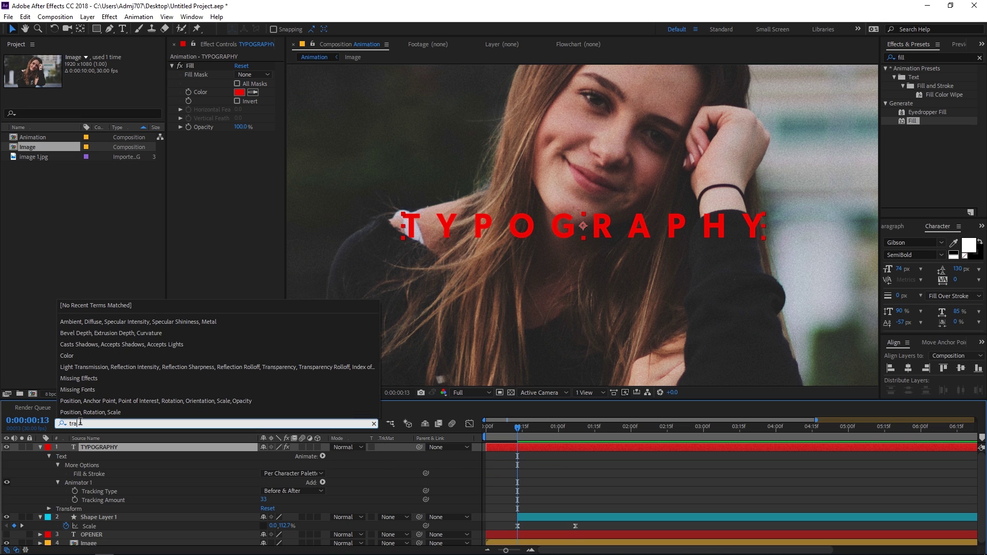
type("a")
left_click(85, 482)
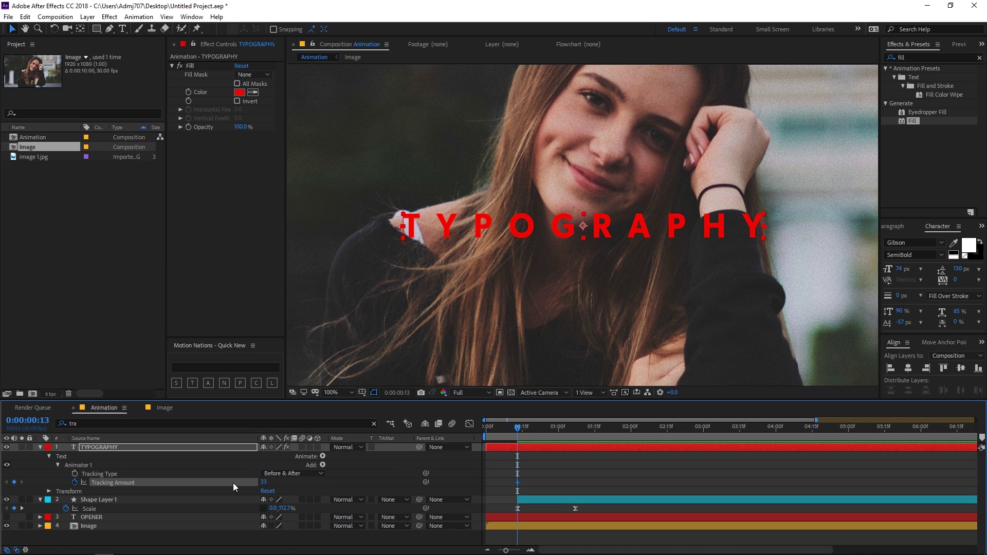
Step: Move TYPOGRAPHY's Tracking Amount keyframe to about 0:00:01:07, set the amount to 150 at 0:00:00:13, and select both keyframes
left_click_drag(517, 483, 575, 483)
left_click_drag(260, 482, 270, 483)
left_click(270, 483)
type("150")
key("Return")
left_click_drag(610, 478, 512, 489)
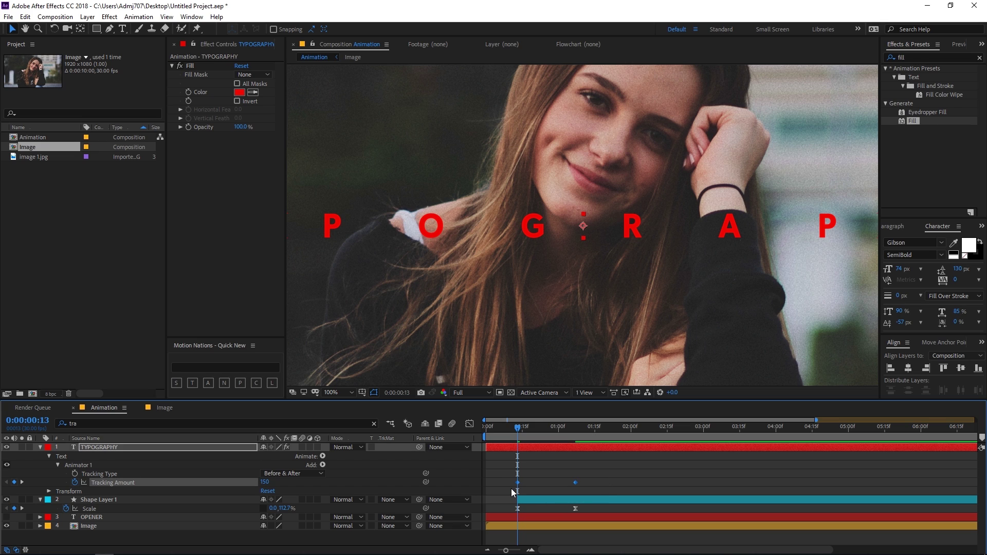
Step: Reshape TYPOGRAPHY's Tracking Amount speed curve into a sharp peak near the start, and preview the animation
left_click(469, 424)
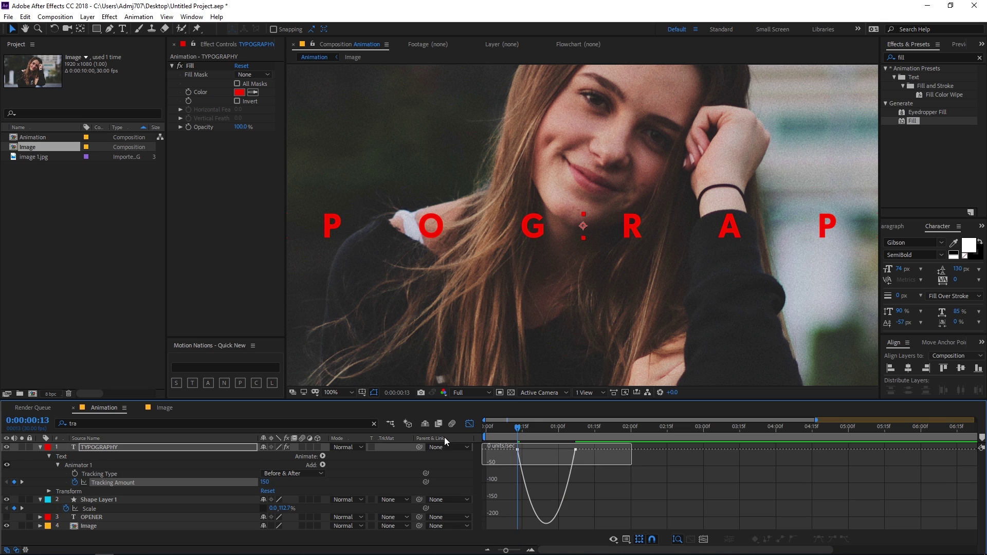
left_click_drag(564, 452, 535, 451)
key("space")
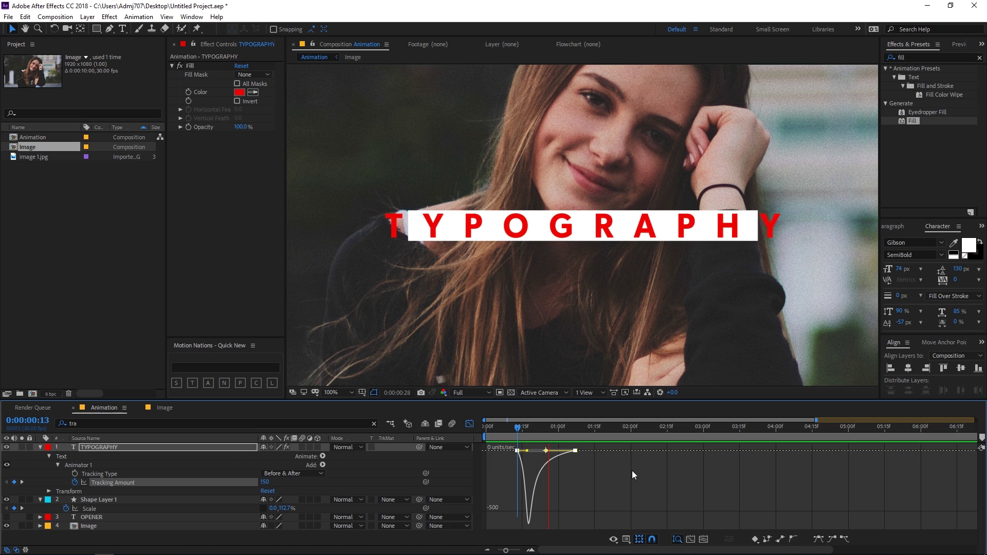
left_click(471, 425)
key("space")
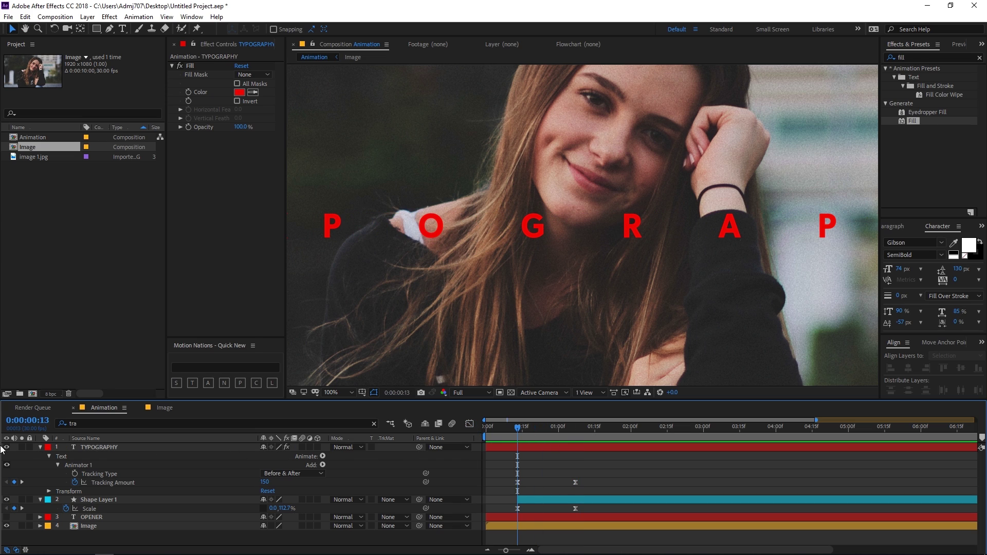
Step: Trim the TYPOGRAPHY layer's start to 0:00:00:13, duplicate the rectangle layer, and place the copy directly above TYPOGRAPHY
left_click(41, 448)
left_click(119, 448)
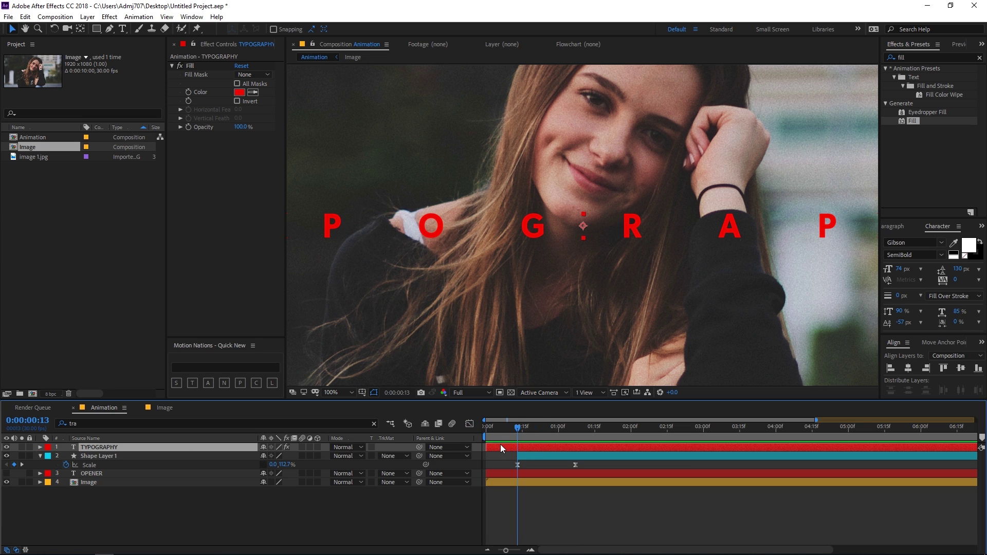
left_click(107, 456)
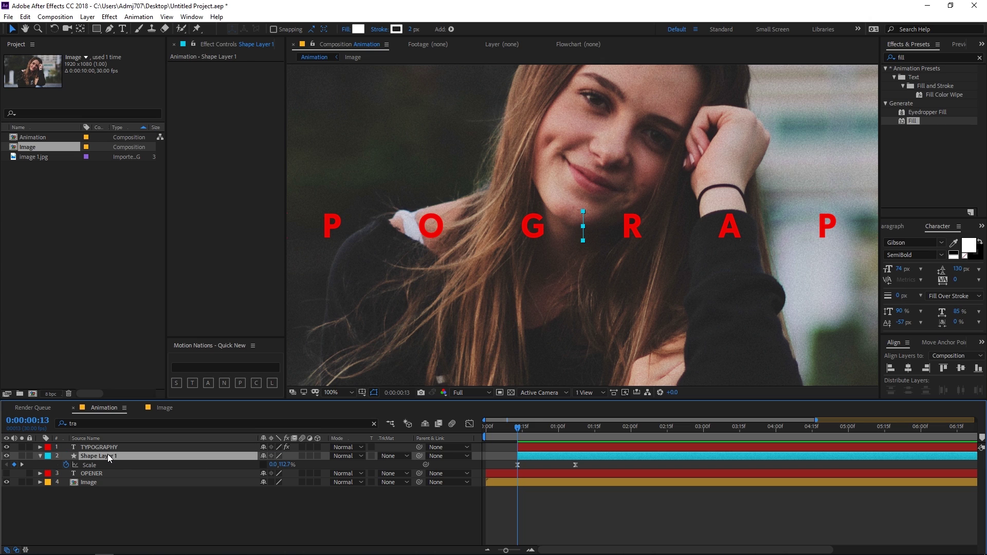
key("ctrl+d")
mouse_move(107, 455)
left_mouse_down()
mouse_move(109, 441)
mouse_move(113, 450)
left_mouse_up()
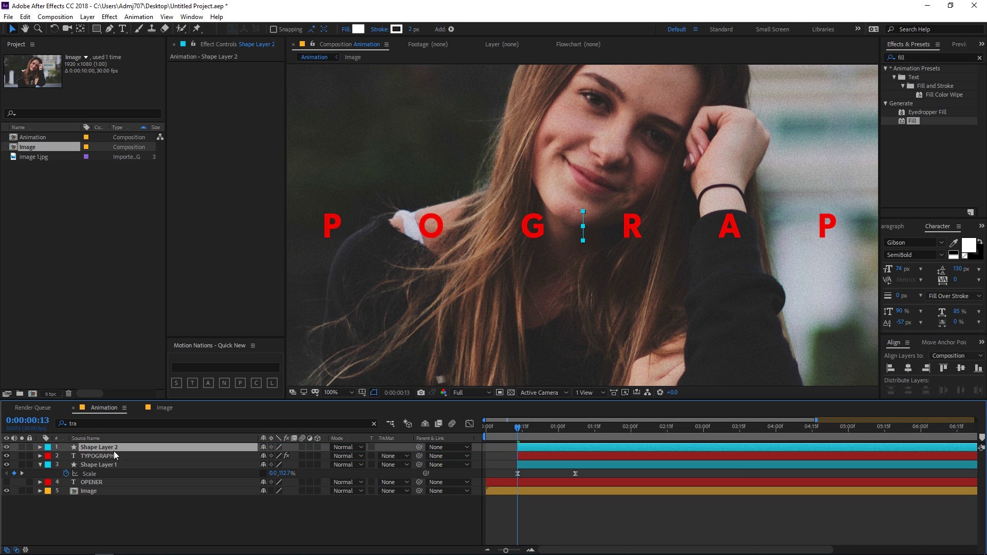
Step: Set TYPOGRAPHY's track matte to Alpha from Shape Layer 2, and check the masked text at about 0:00:01:09
left_click(99, 458)
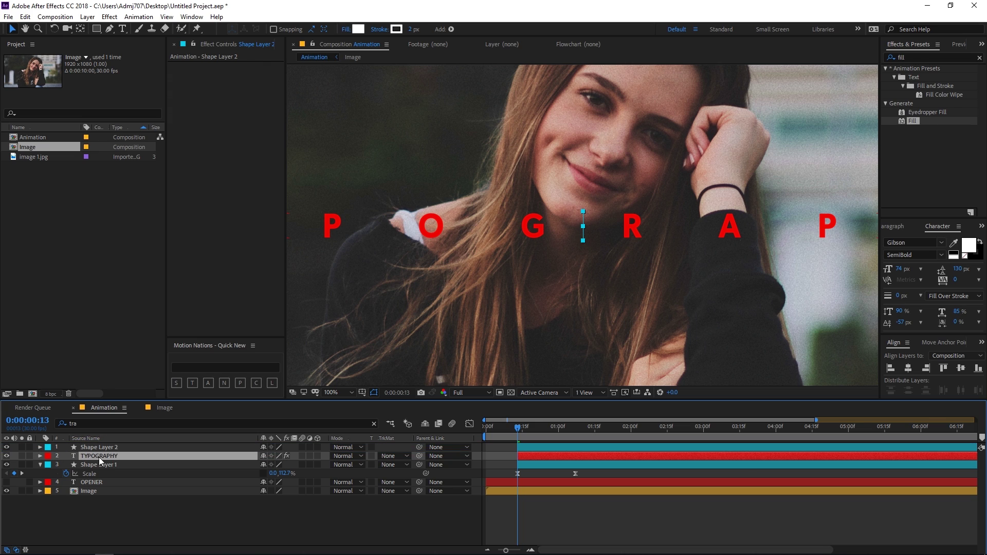
left_click(395, 456)
left_click(402, 483)
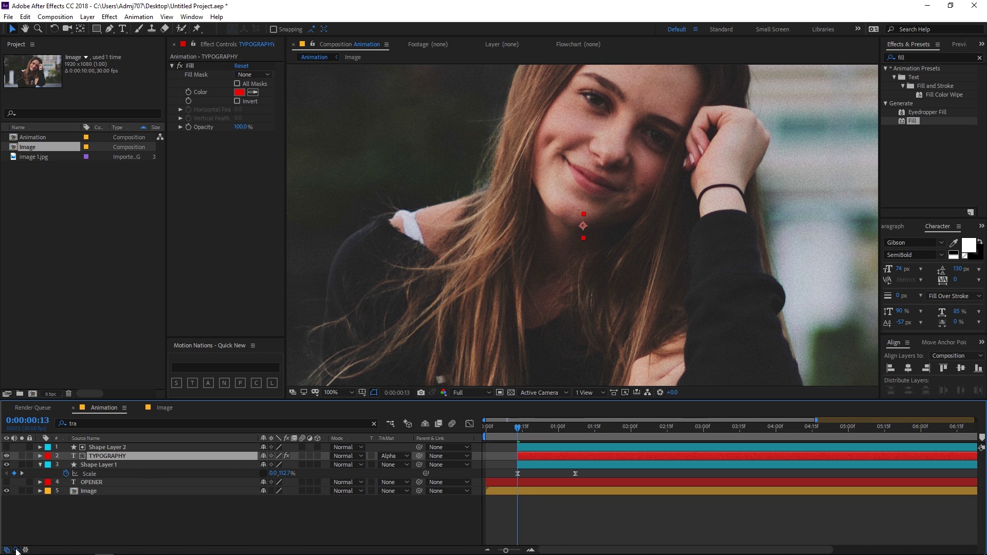
left_click_drag(518, 427, 577, 442)
left_click(580, 448)
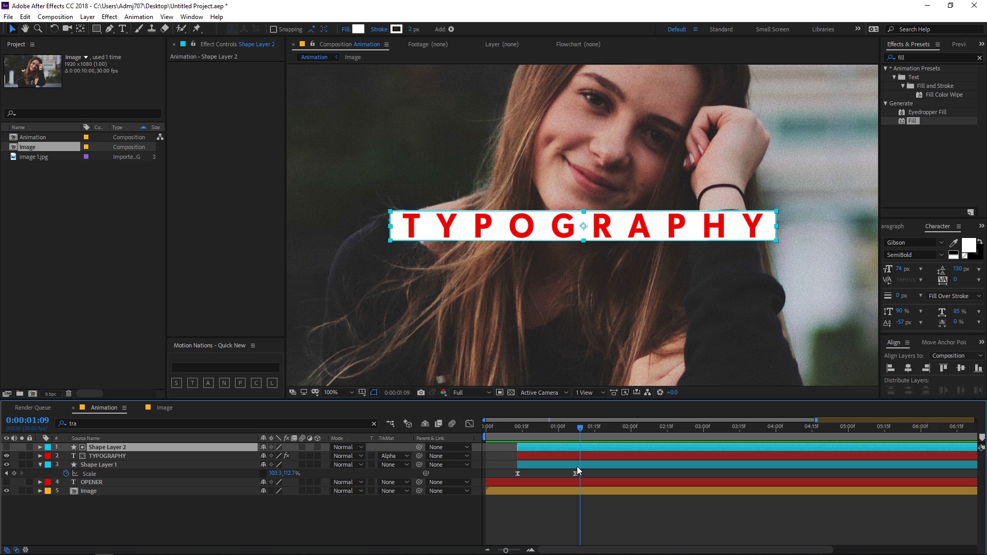
Step: Reveal the keyframes of both rectangles and TYPOGRAPHY, refine their speed curves, and move the last keyframes to about 0:00:01:11
left_click(577, 466, "shift")
key("u")
left_click_drag(590, 454, 506, 492)
left_click(469, 419)
left_click_drag(653, 480, 462, 510)
left_click(657, 484)
left_click(472, 424)
left_click_drag(612, 459, 585, 493)
Step: Preview the animation, refine the speed curve of TYPOGRAPHY's Tracking Amount keyframes, and preview the whole frame again
left_click(507, 435)
key("space")
left_click(592, 474)
left_click_drag(591, 474, 491, 433)
left_click(469, 424)
left_click(517, 449)
left_click(470, 424)
key("space")
key("space")
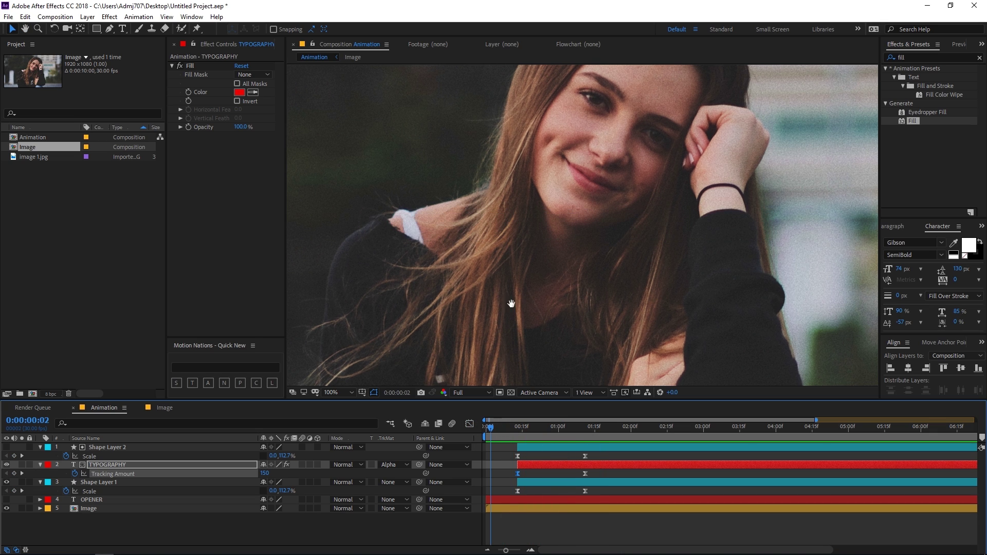
scroll(506, 324, "down", 2)
key("space")
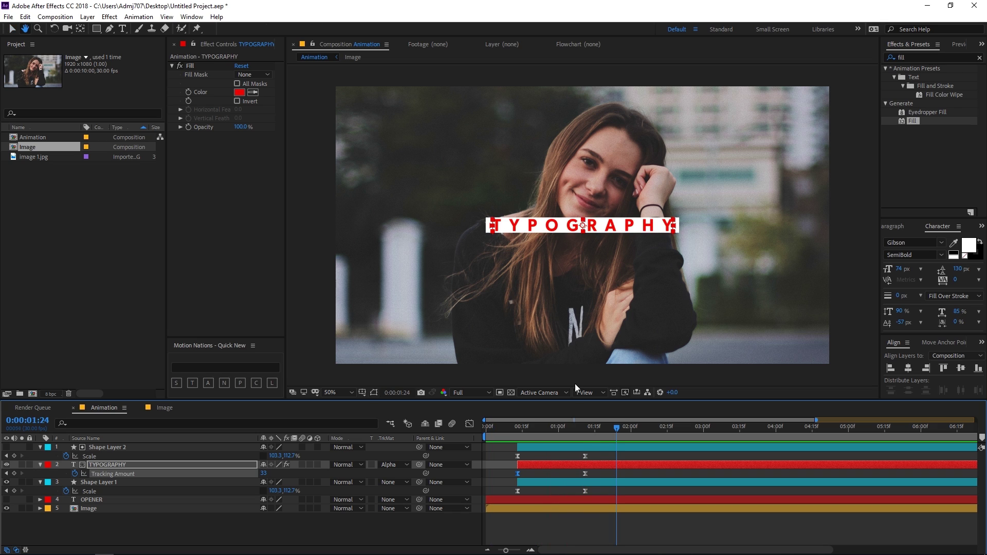
Step: Go to 0:00:01:11 and make the OPENER text layer visible
left_click(587, 430)
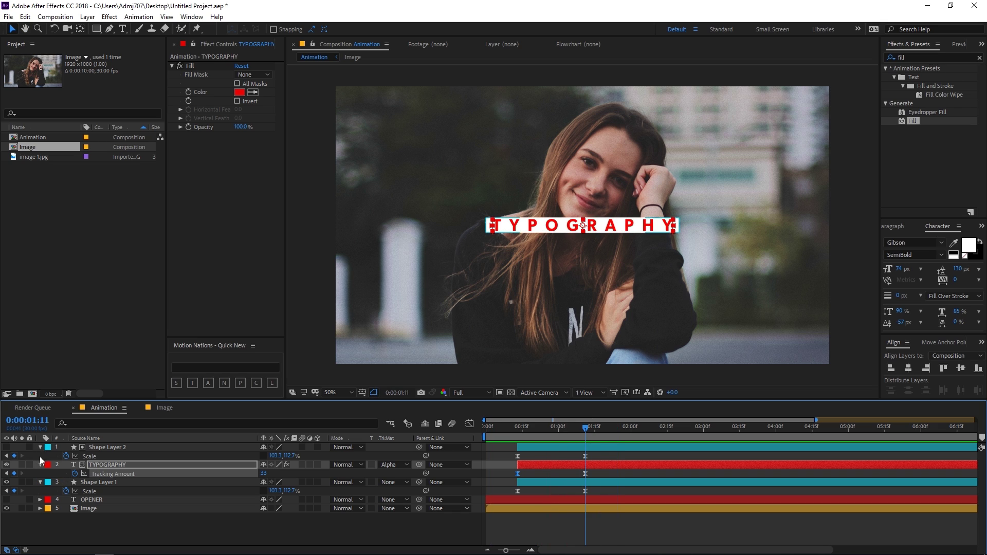
left_click(96, 499)
left_click(6, 499)
left_click(111, 448)
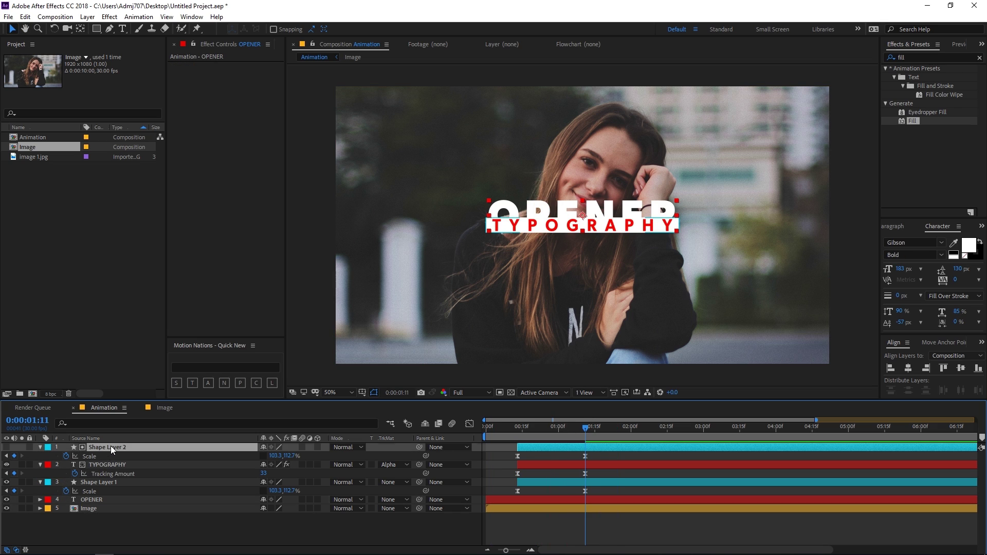
left_click(110, 475, "shift")
Step: Collapse the properties of all layers and move OPENER to the top of the layer stack
left_click(36, 447)
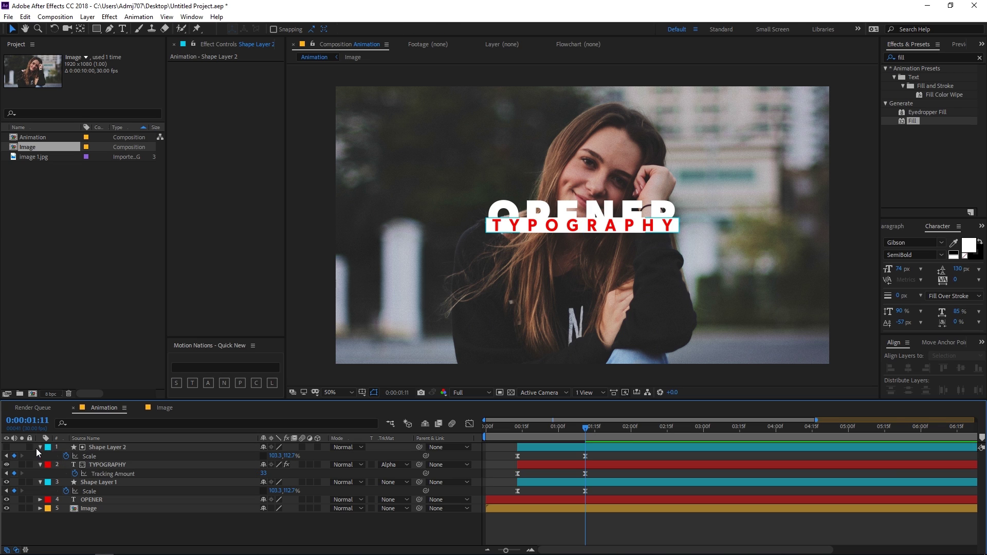
left_click(38, 448)
left_click(39, 449)
left_click(47, 447)
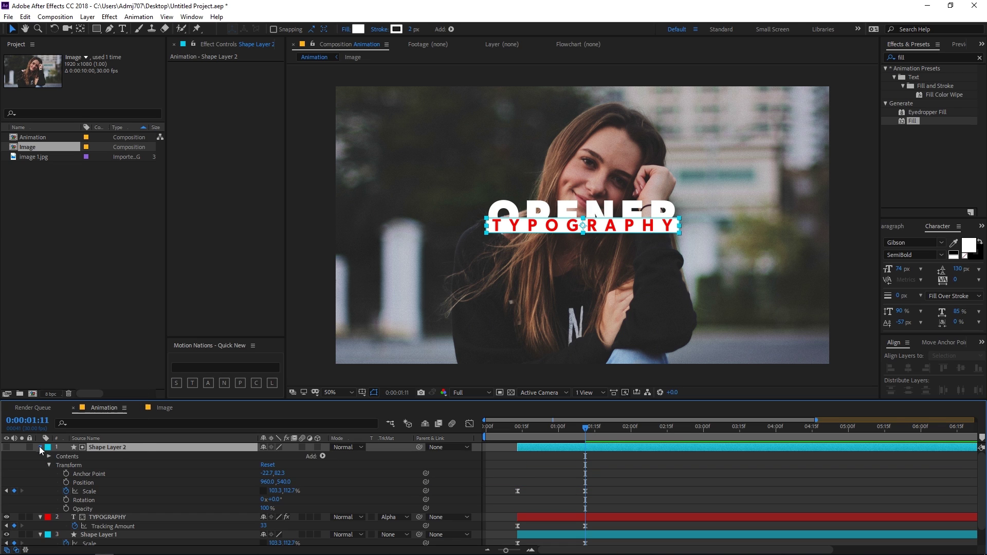
left_click(40, 447)
left_click(39, 455)
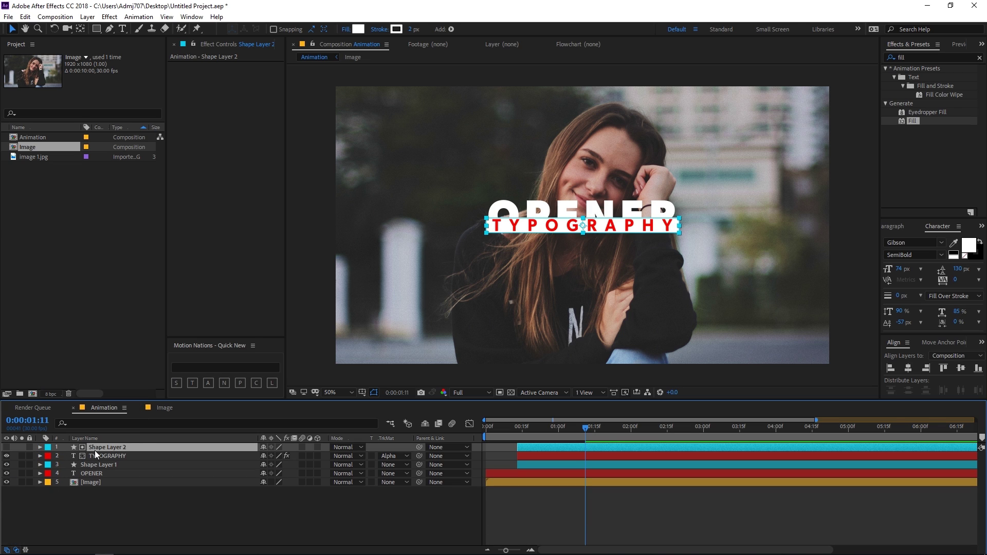
left_click(103, 468, "shift")
left_click_drag(117, 445, 116, 477)
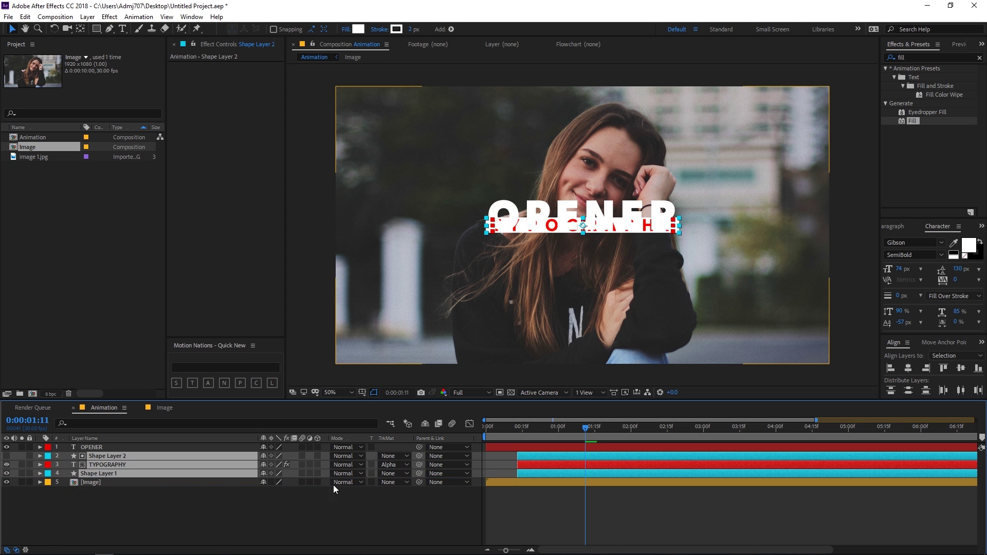
Step: Nudge both rectangle layers and TYPOGRAPHY slightly downward together, keeping them below the OPENER text's upper part
scroll(583, 226, "up", 2)
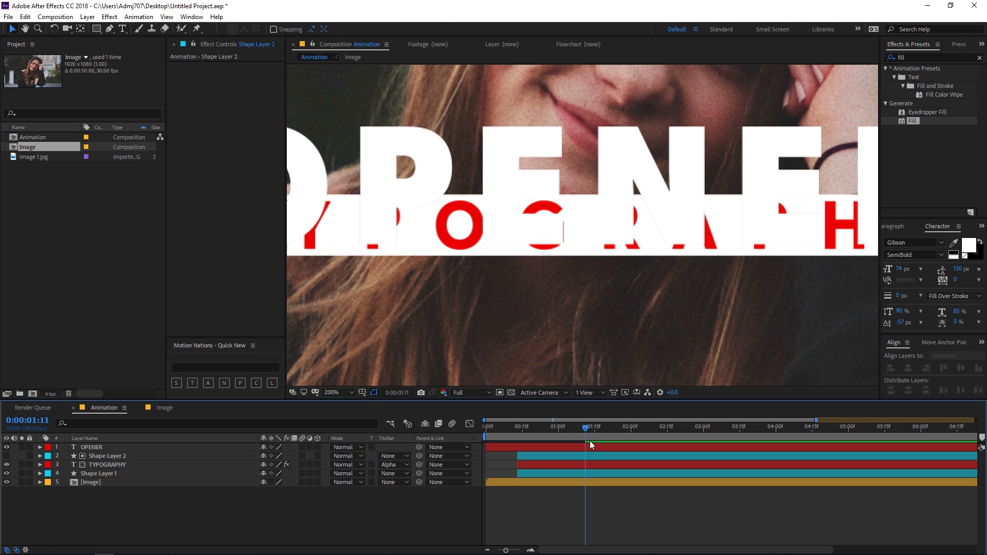
left_click(584, 454)
left_click(579, 473, "shift")
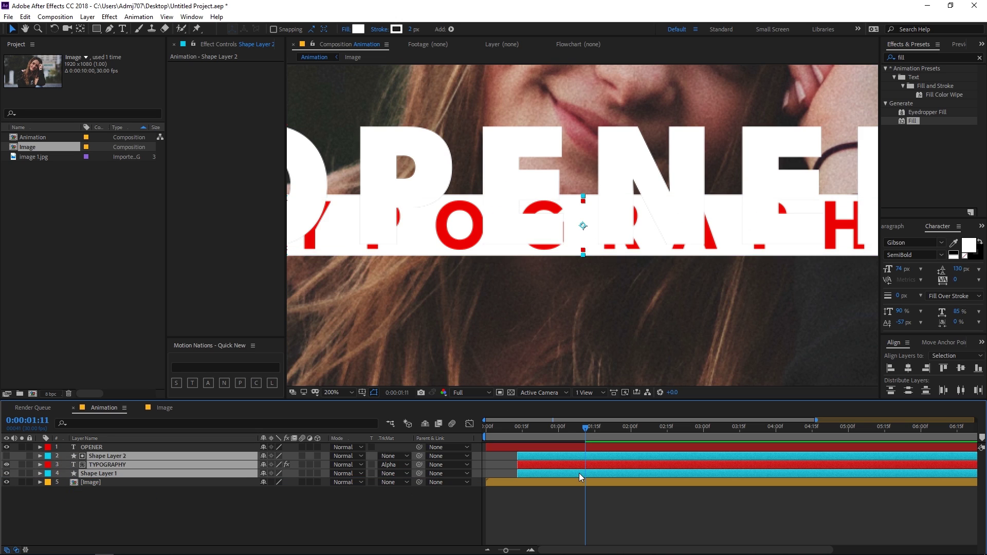
key("Down")
key("Down")
key("Down")
key("Down")
key("Down")
key("Down")
key("Down")
key("Down")
key("Down")
key("Down")
key("Down")
key("Down")
key("Down")
key("Down")
key("Down")
key("Down")
key("Down")
key("Down")
key("Down")
key("Down")
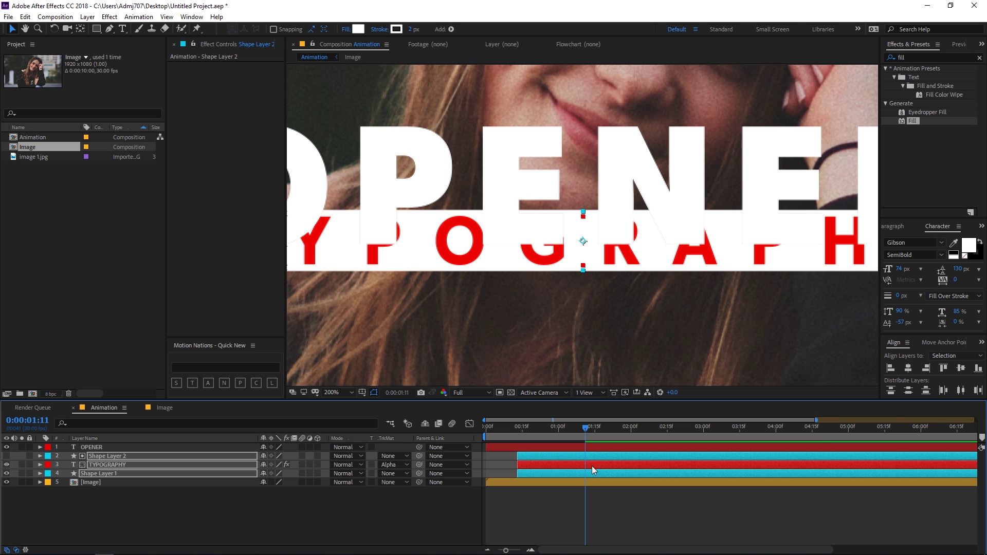
Step: Nudge the OPENER text upward until its lower edge sits just above the white bar
left_click(600, 449)
key("shift+Up")
key("shift+Up")
key("shift+Up")
key("shift+Up")
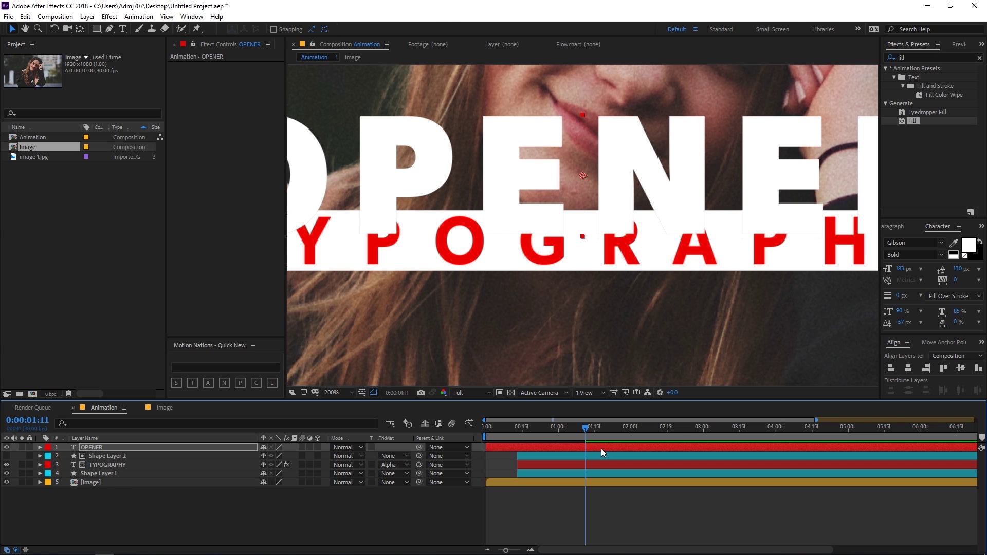
Step: Nudge both rectangle layers and TYPOGRAPHY farther down to leave a small gap beneath the OPENER text
left_click(602, 456)
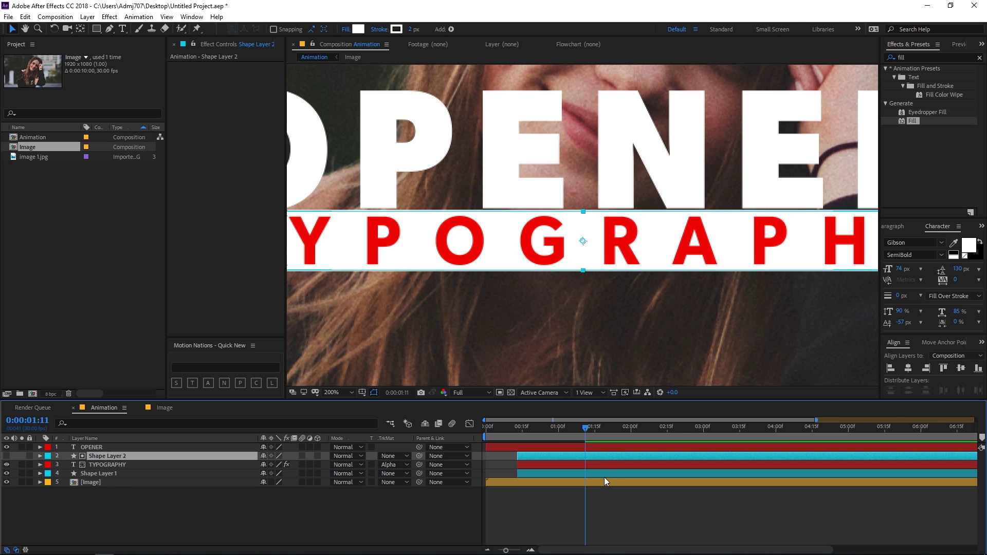
left_click(601, 474, "shift")
key("Down")
key("Down")
key("Down")
key("Down")
key("Down")
key("Down")
key("Down")
key("Down")
key("Down")
key("Down")
key("Down")
key("Down")
key("Down")
key("Down")
key("Down")
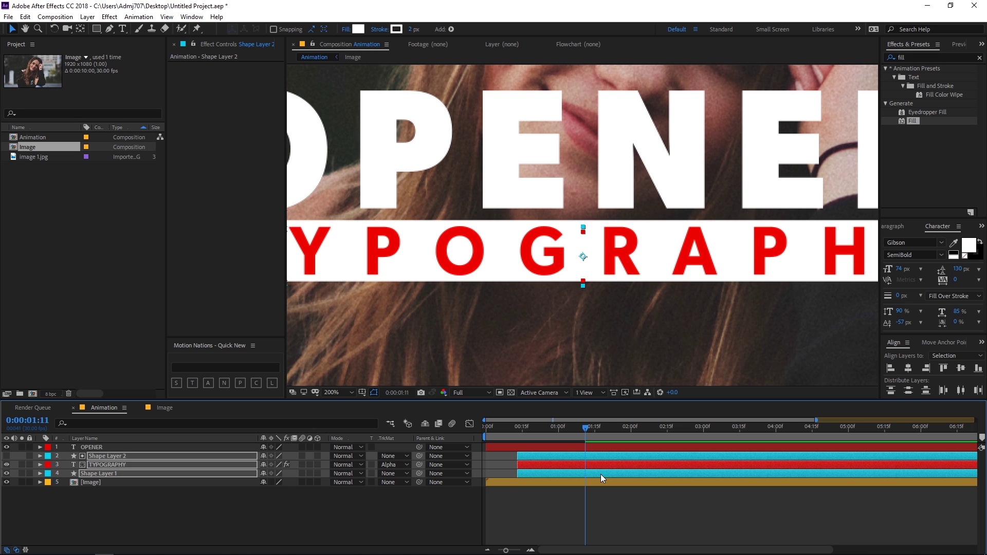
scroll(650, 164, "down", 3)
scroll(650, 165, "up", 2)
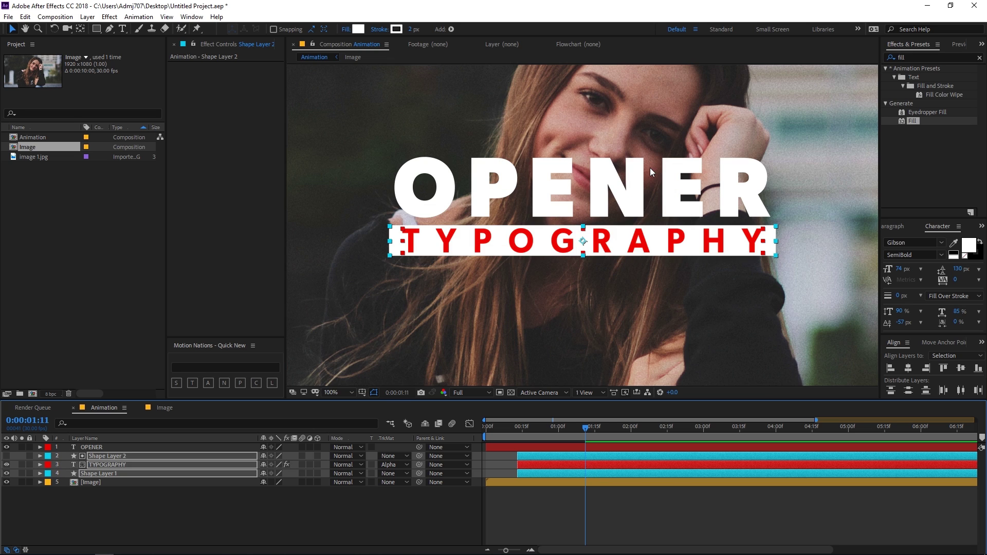
Step: Reveal the three lower title layers' keyframes and, at 0:00:01:11, set Shape Layer 1's horizontal scale to 100% and TYPOGRAPHY's Tracking Amount to 29
left_click(686, 520)
left_click(108, 455)
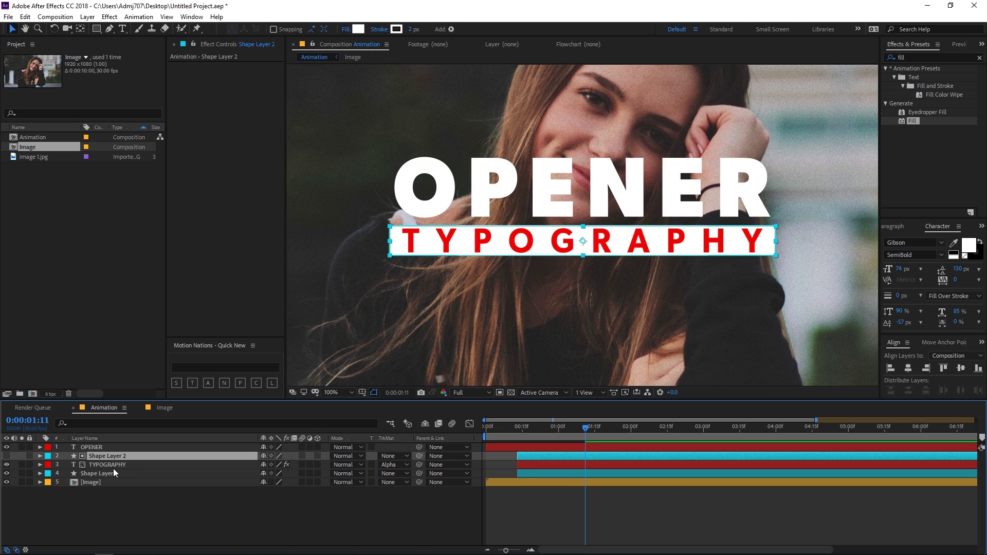
left_click(113, 467, "ctrl")
left_click(111, 470, "ctrl")
key("u")
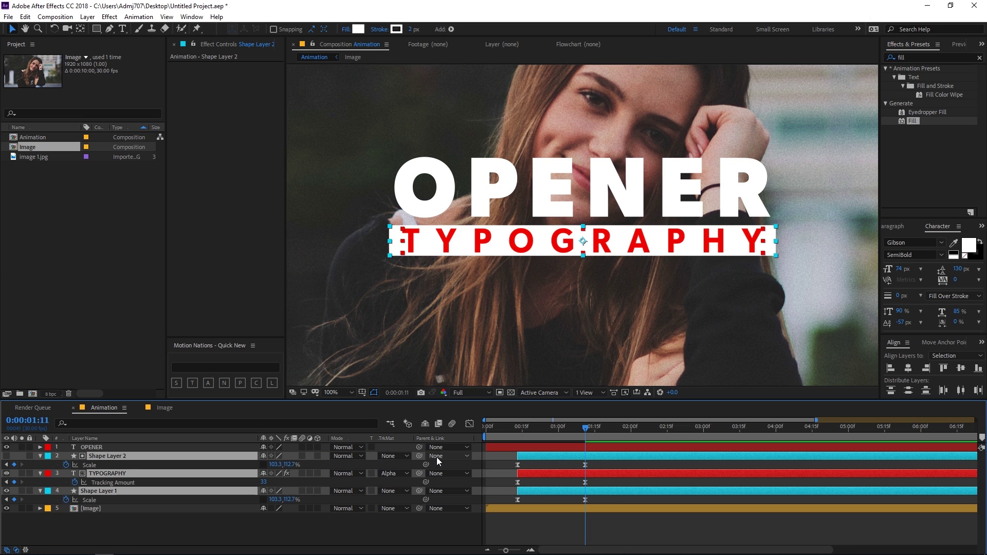
left_click(613, 465)
left_click(600, 457)
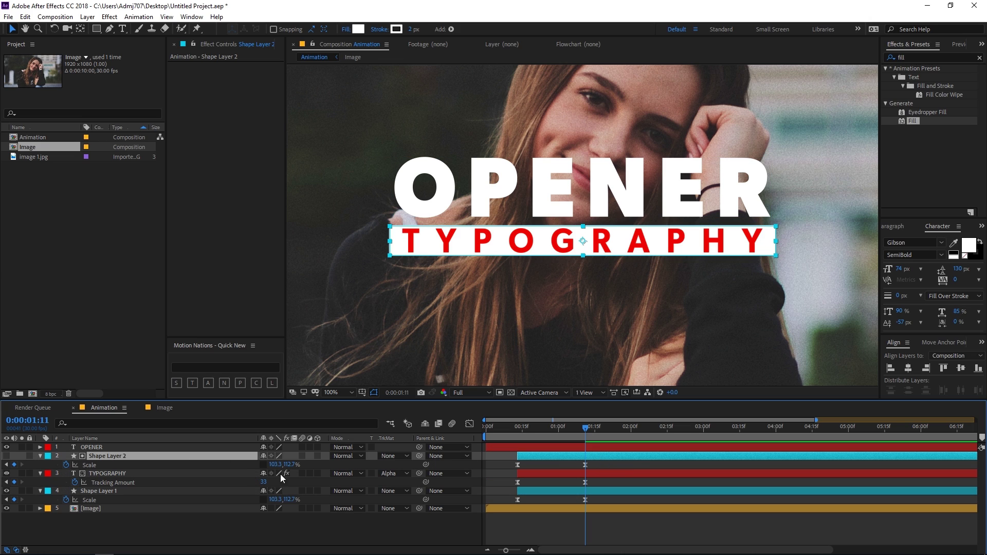
left_click_drag(275, 500, 252, 483)
left_click(214, 491)
left_click(212, 484)
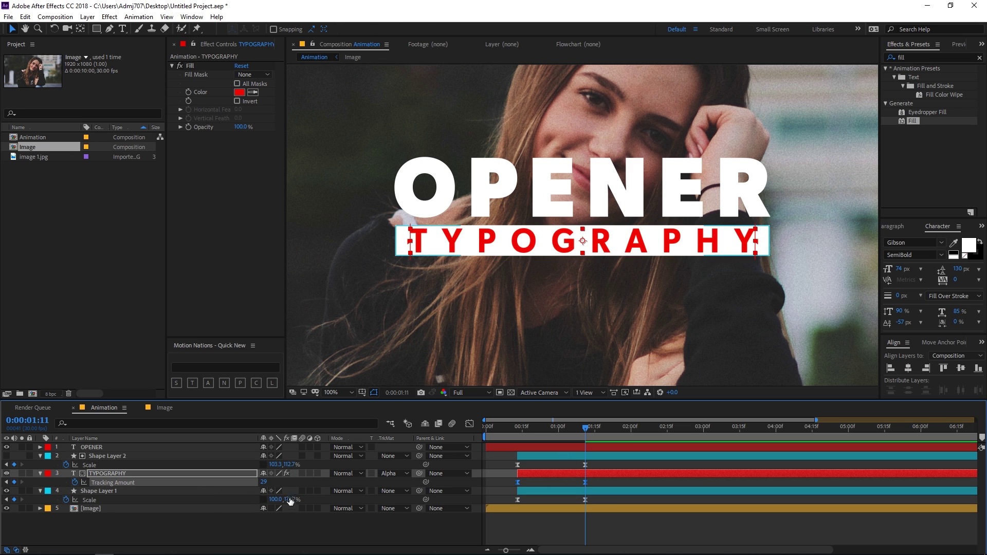
Step: Set Shape Layer 2's horizontal scale to 100% at 0:00:01:11 and preview the animation from the beginning
left_click(276, 464)
type("100")
key("Return")
left_click(513, 439)
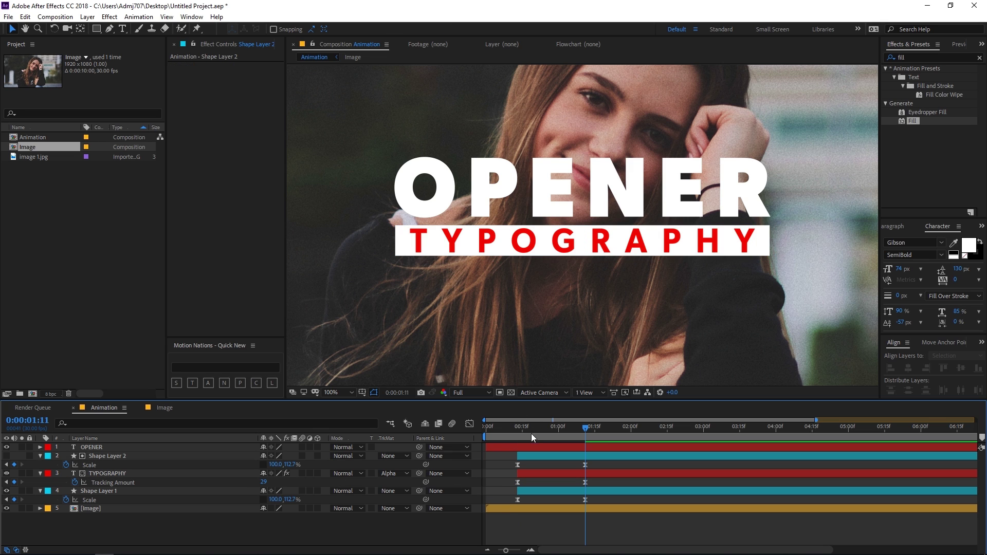
key("space")
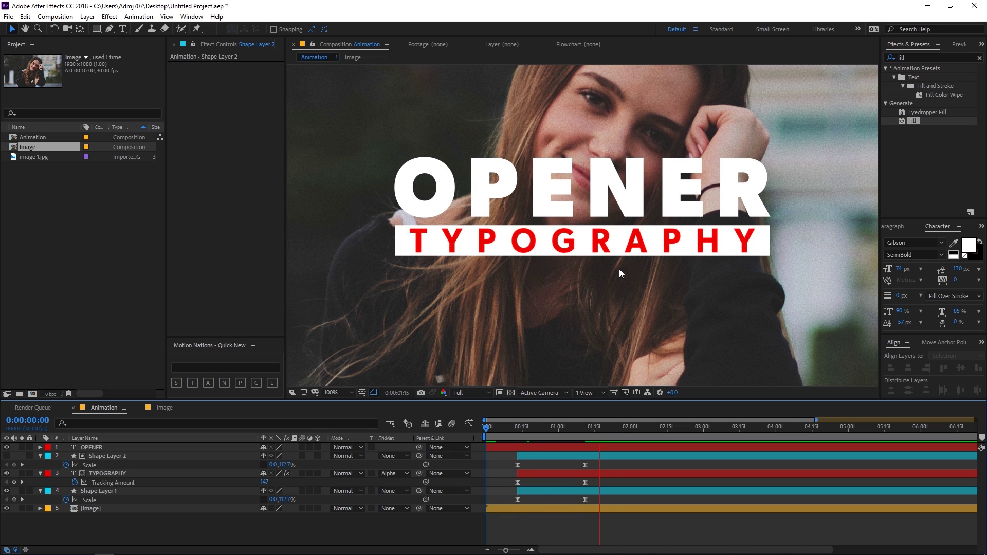
Step: Parent Shape Layer 2, TYPOGRAPHY and Shape Layer 1 to the OPENER layer at 0:00:00:13, and preview the full frame
left_click(517, 430)
left_click(96, 456)
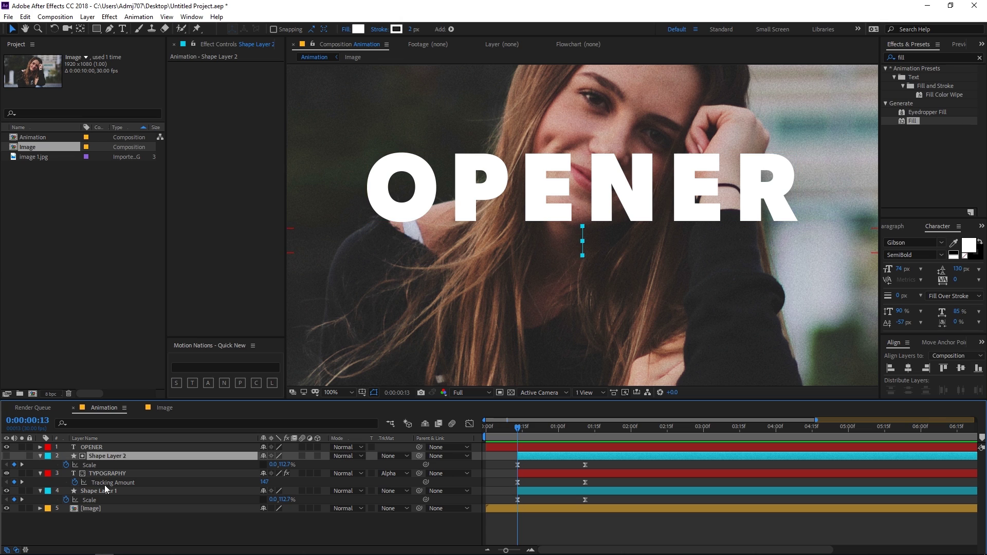
left_click(107, 491, "shift")
left_click_drag(420, 456, 103, 448)
key("comma")
key("comma")
key("Home")
key("space")
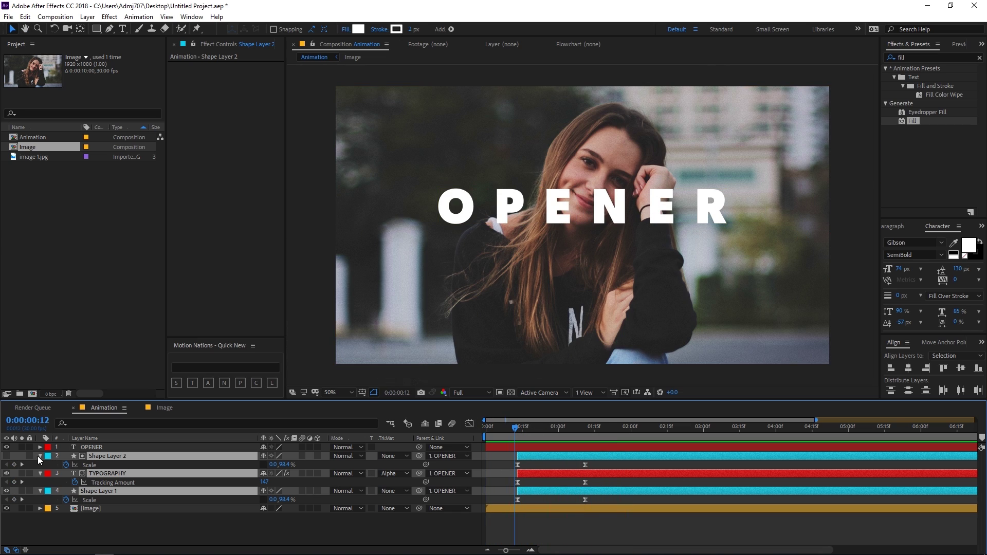
Step: Collapse the three child layers, shift them earlier to start at about 0:00:00:09, and preview the animation from the beginning
key("u")
left_click_drag(526, 459, 517, 437)
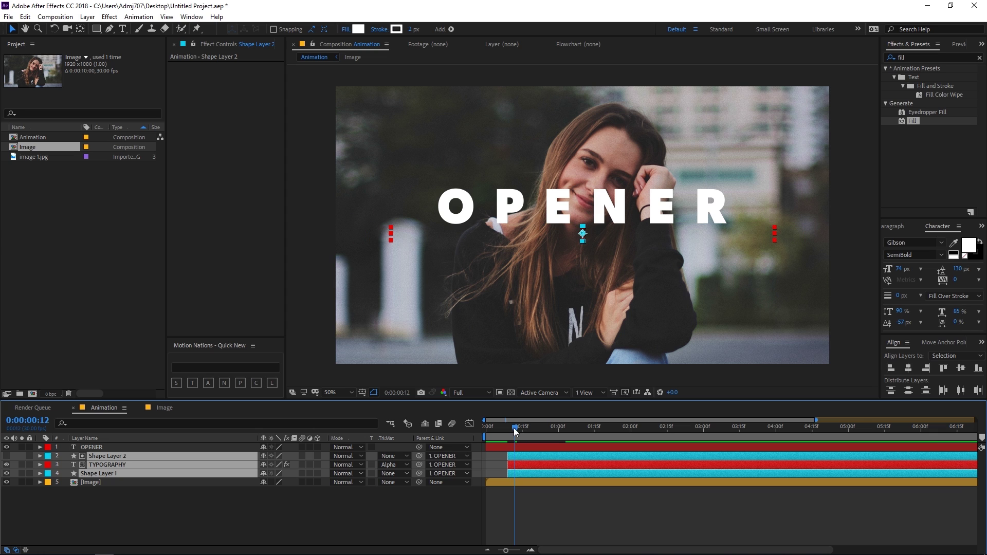
key("space")
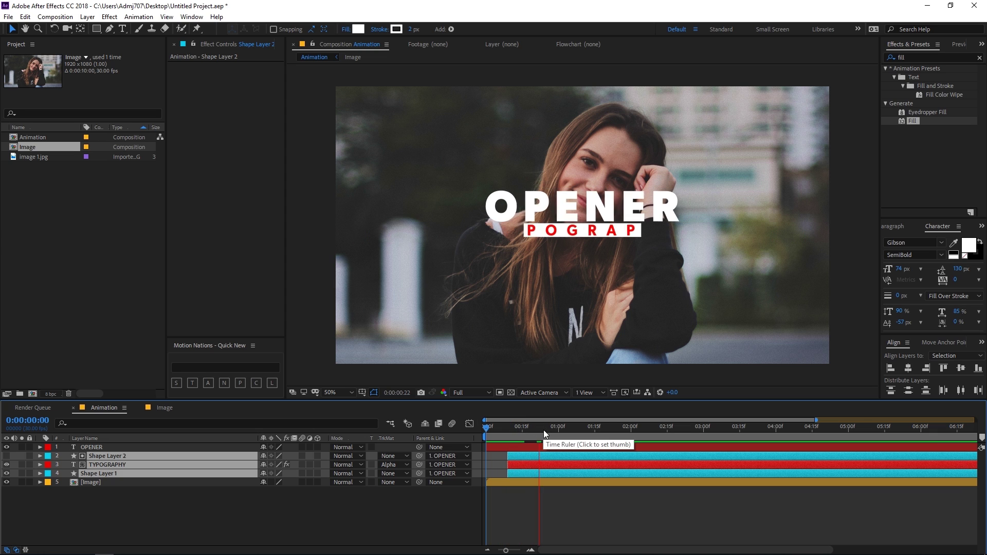
key("space")
key("space")
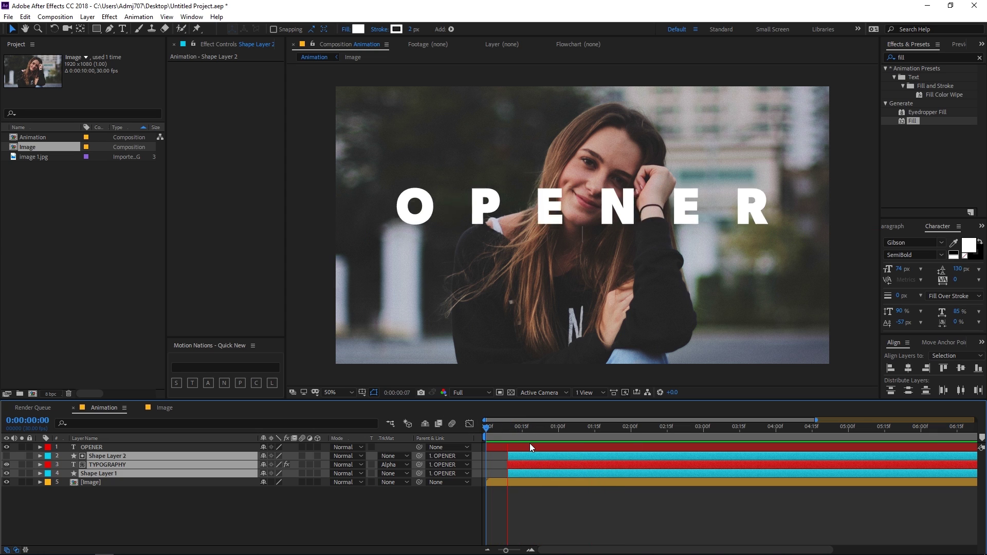
Step: Reveal the Scale of Shape Layer 1 and Shape Layer 2 and set both horizontal scales to 100% at 0:00:01:07
left_click(530, 509)
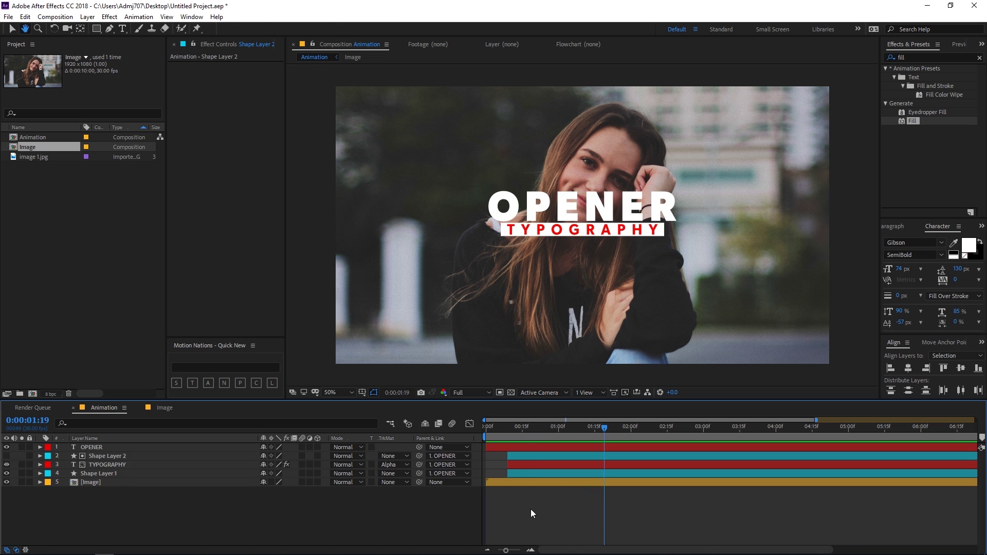
left_click(535, 459)
left_click(536, 474, "ctrl")
key("s")
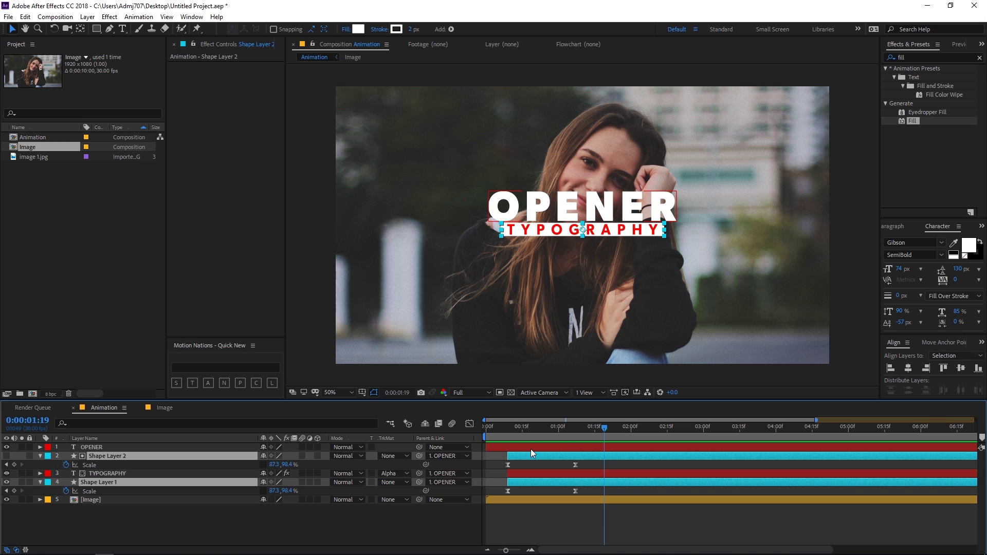
left_click_drag(578, 434, 573, 437)
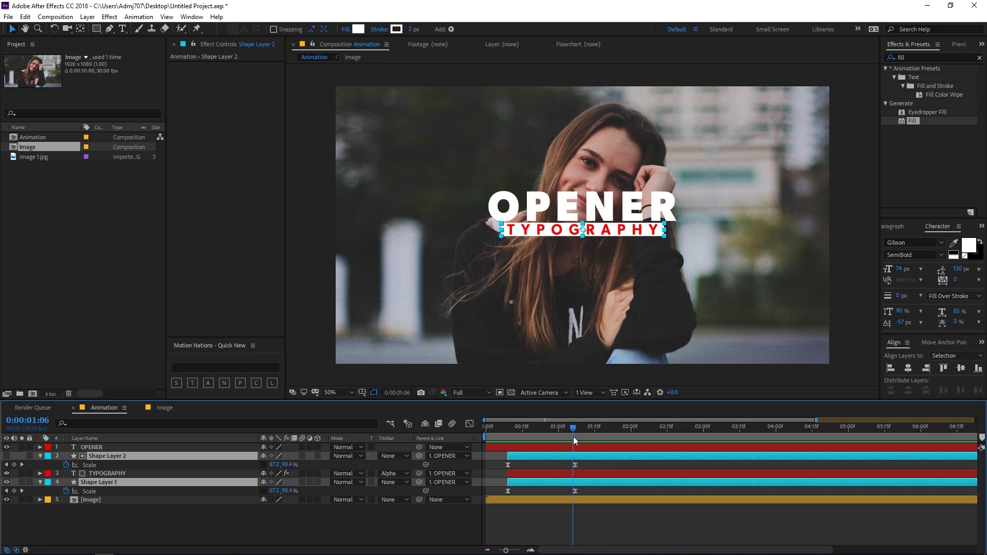
left_click(187, 483)
mouse_move(274, 492)
left_mouse_down()
mouse_move(283, 491)
mouse_move(256, 484)
left_mouse_up()
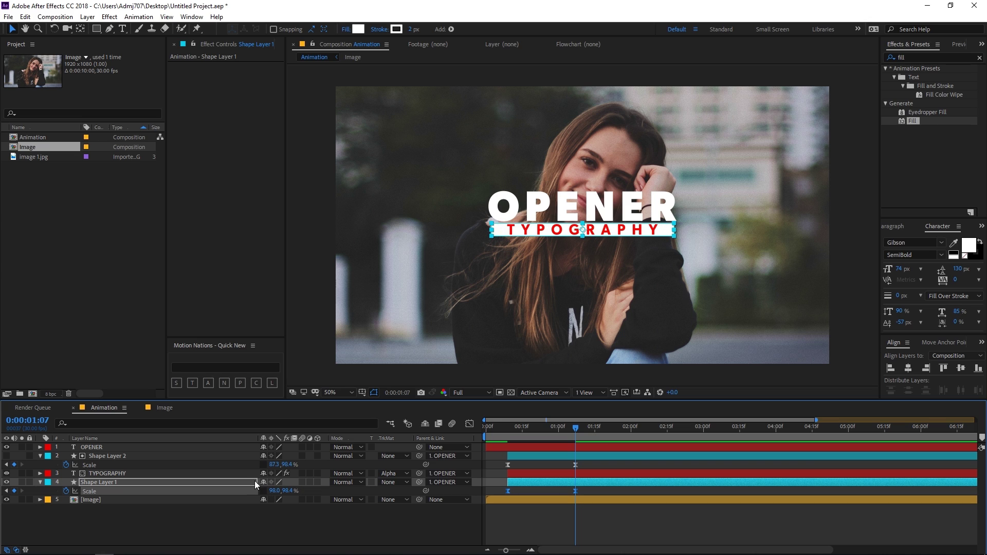
type("100")
key("Return")
left_click(272, 465)
type("100")
key("Return")
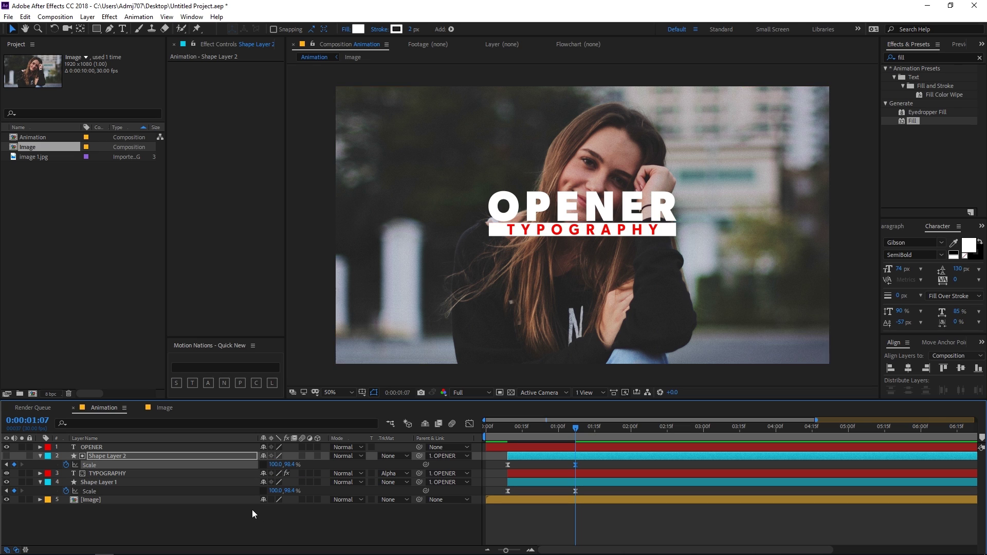
Step: Set TYPOGRAPHY's Tracking Amount to 39 at 0:00:01:07 and preview the title from 0:00:00:09
left_click(186, 482)
left_click(186, 473)
key("u")
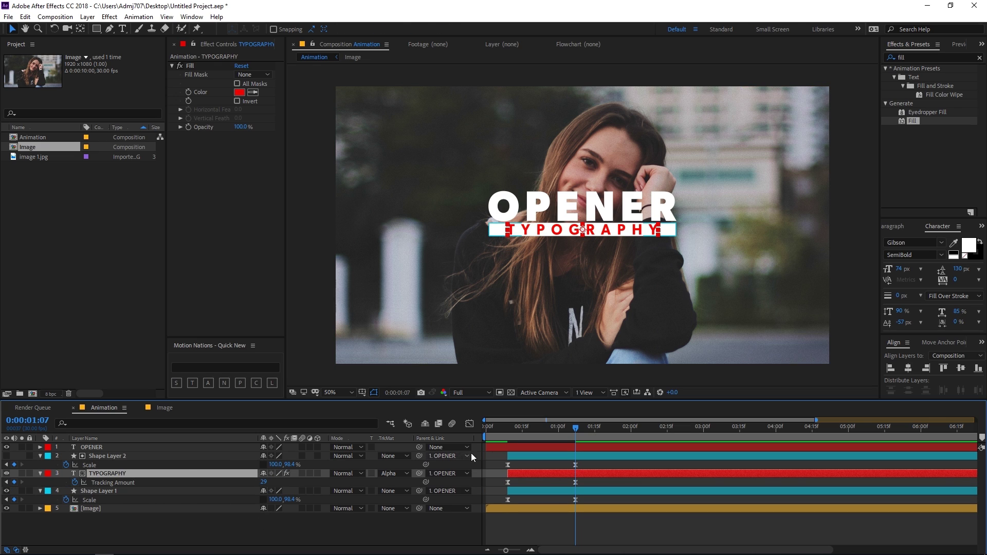
left_click_drag(264, 483, 310, 471)
left_click(575, 524)
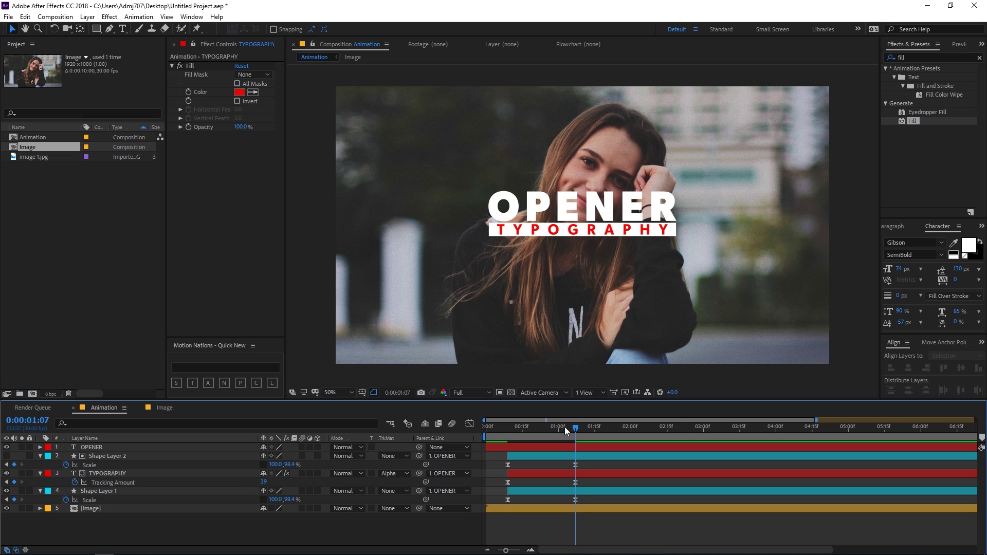
left_click(508, 432)
key("space")
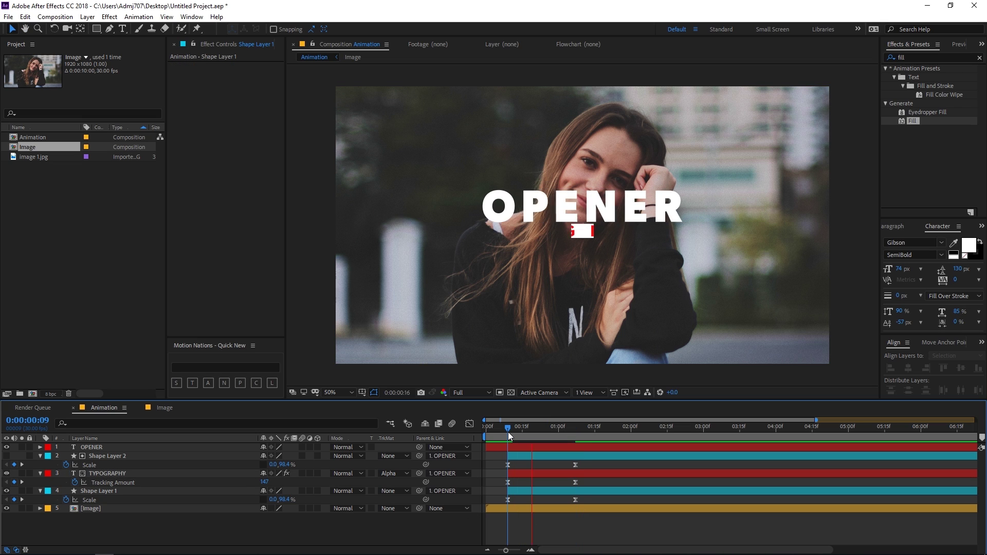
Step: Shift Shape Layer 2, TYPOGRAPHY and Shape Layer 1 slightly earlier, preview from the beginning, and collapse the three layers
left_click_drag(551, 434, 479, 436)
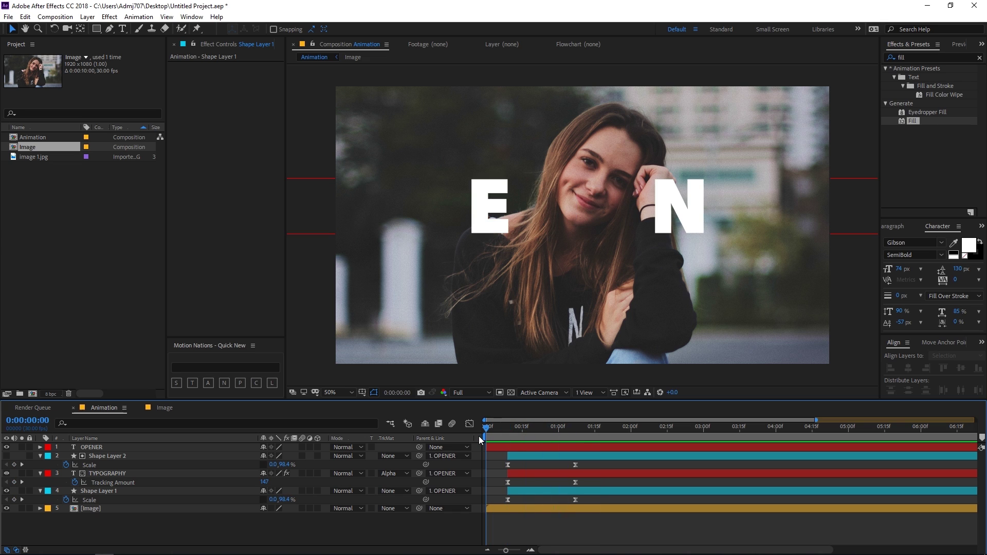
left_click(517, 459)
left_click(518, 486, "shift")
left_click_drag(523, 489, 520, 489)
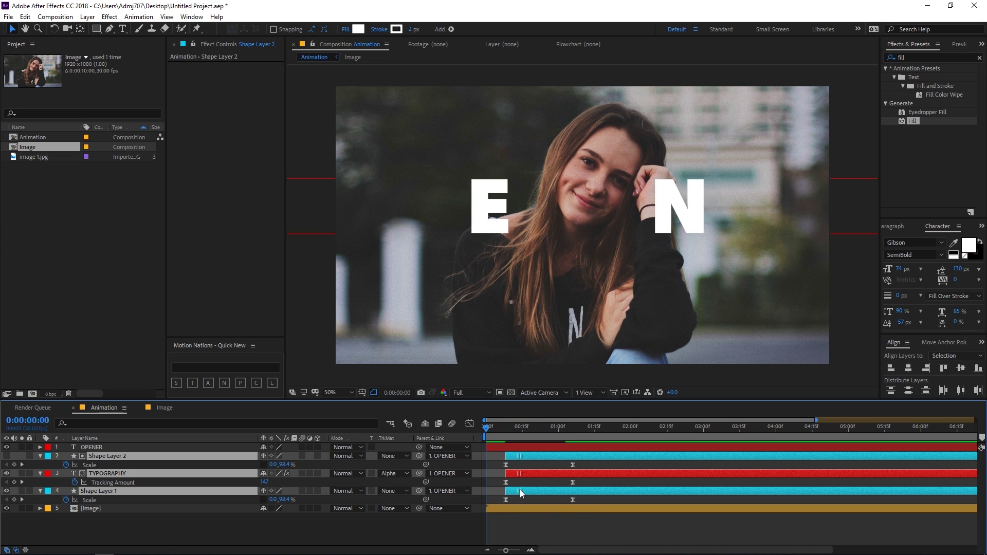
key("space")
key("space")
left_click(40, 456)
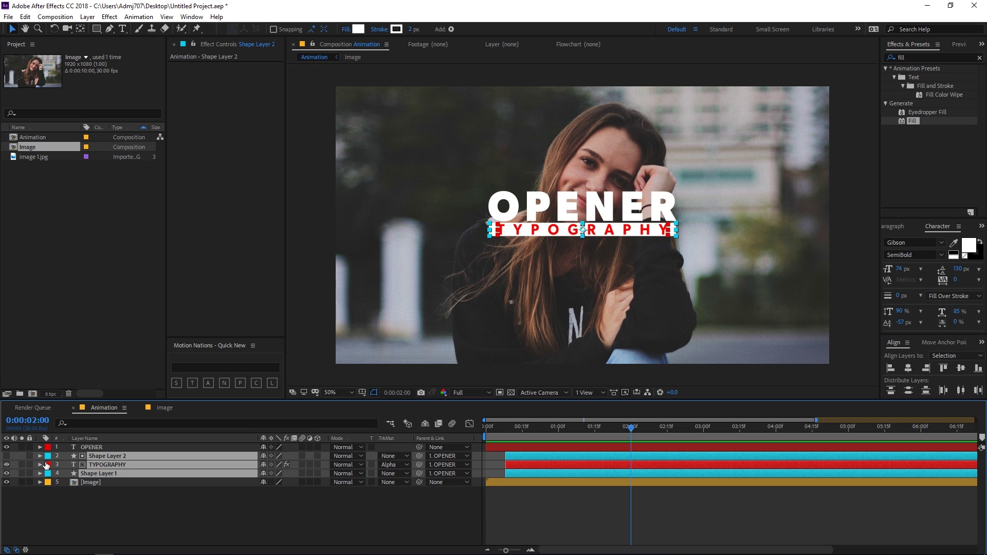
Step: In the Image composition, keyframe image 1.jpg's Scale from 80% at the start to 55.5% at 2 seconds, with eased keyframes
left_click(211, 517)
left_click(143, 484)
double_click(123, 482)
left_click(103, 447)
key("s")
left_click(66, 457)
key("Home")
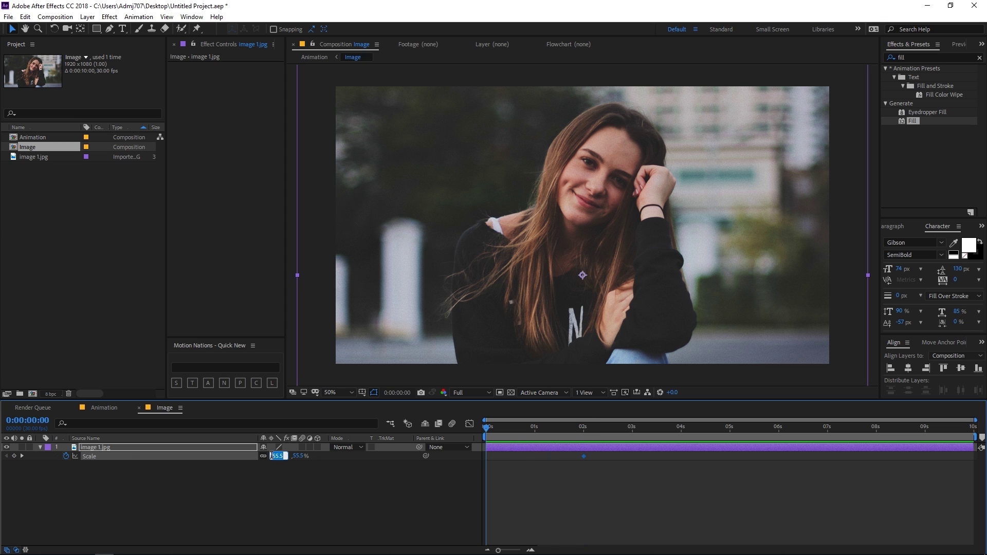
key("Return")
left_click_drag(613, 475, 466, 452)
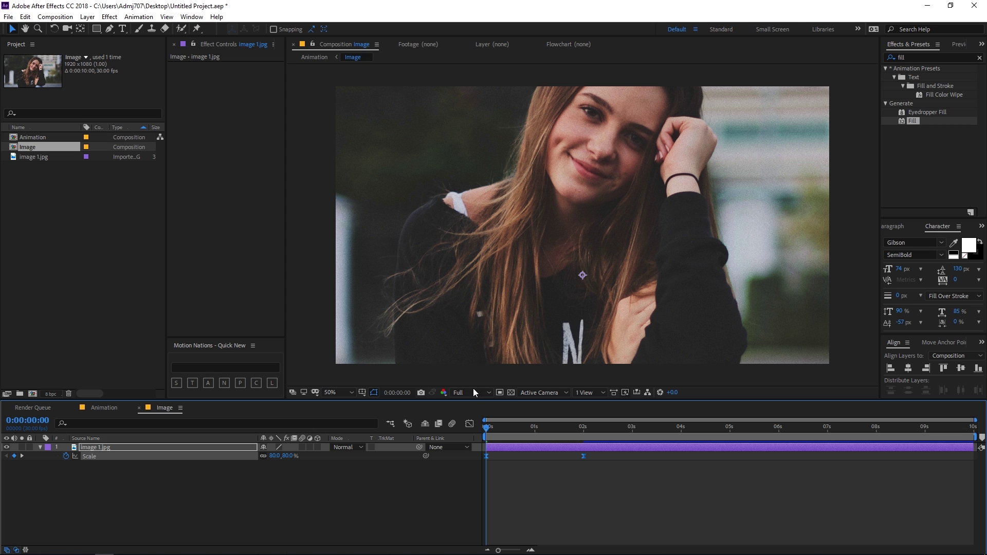
Step: Shape the photo's Scale speed curve to start fast and slow down gradually, and preview the zoom
left_click(469, 424)
left_click_drag(567, 453, 499, 458)
key("ctrl+z")
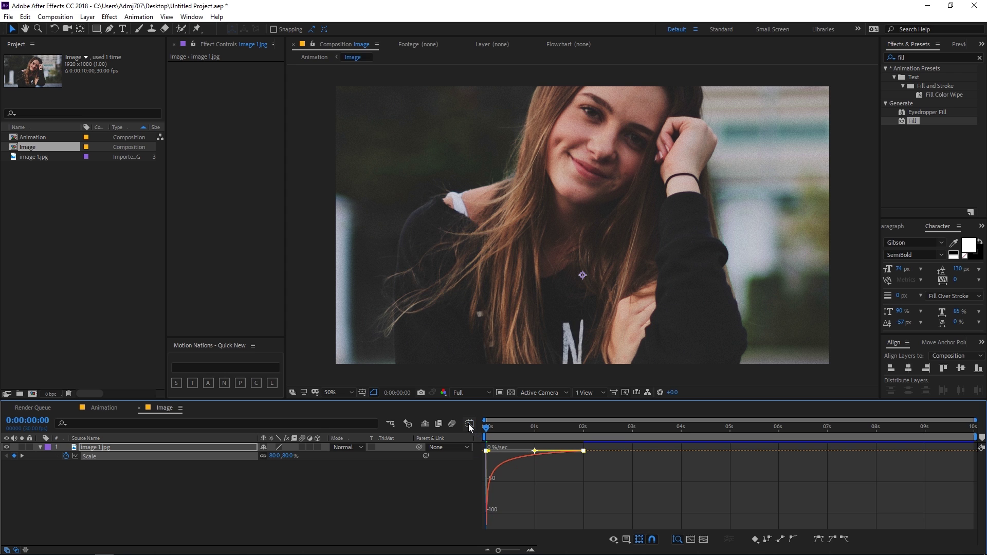
left_click(469, 424)
key("space")
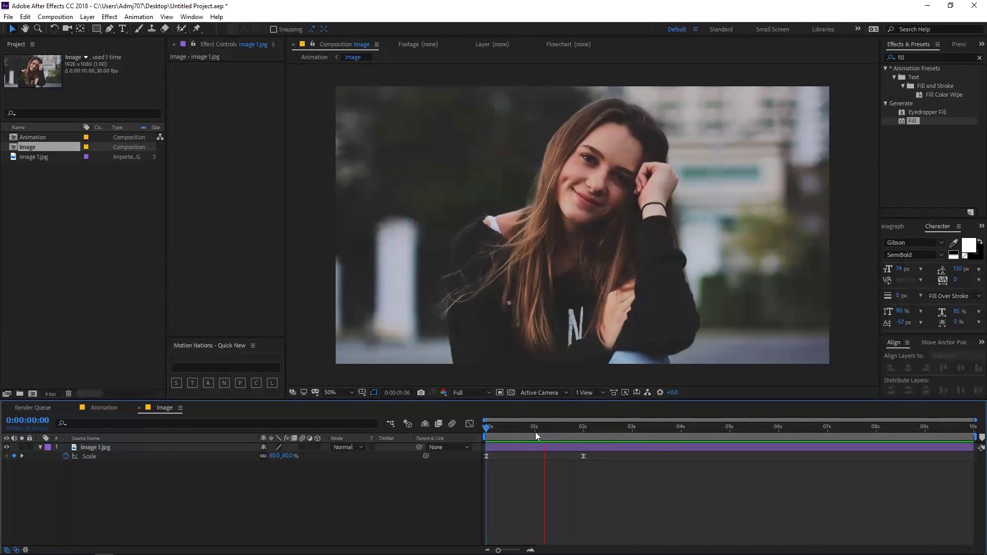
key("space")
Step: Preview the Animation composition to check the title together with the photo's zoom
left_click(104, 408)
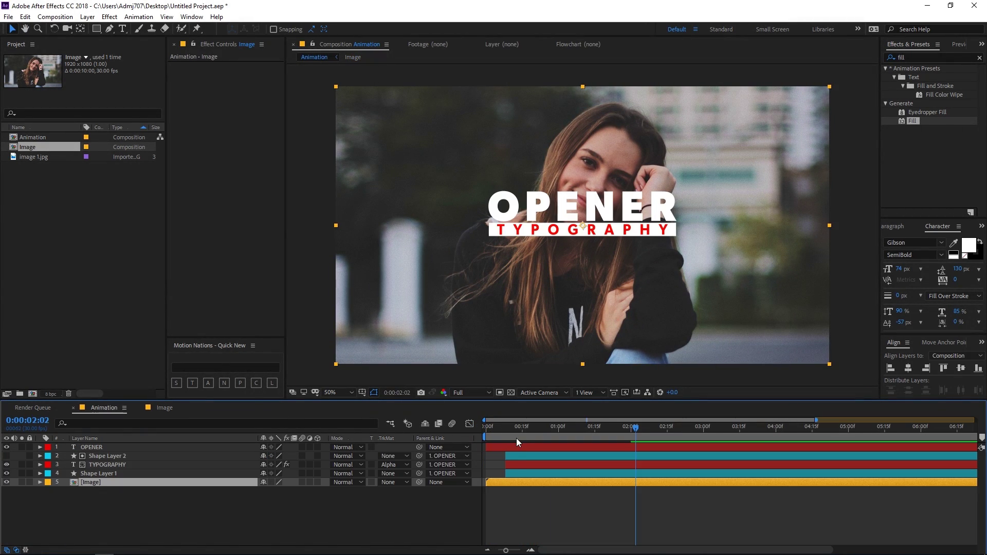
key("space")
key("space")
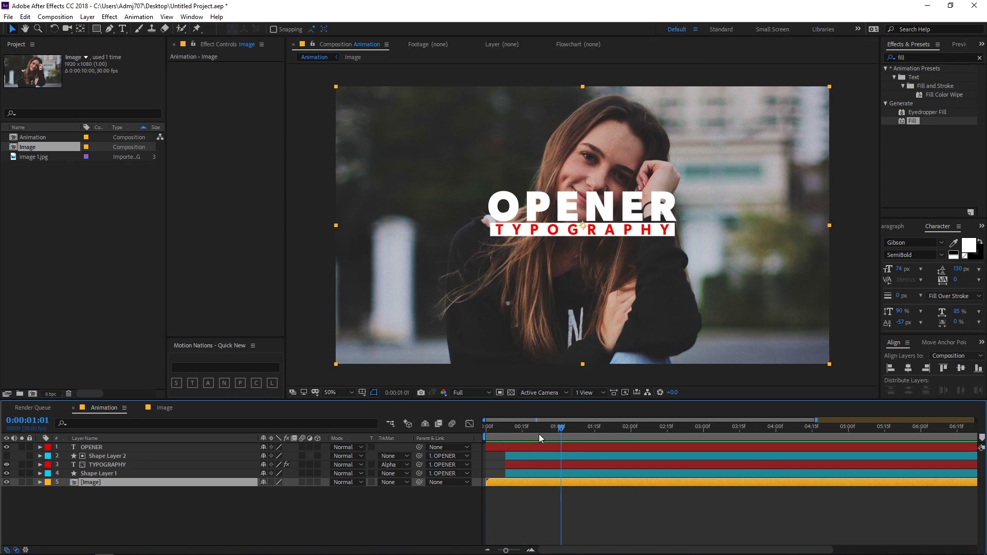
left_click_drag(539, 431, 361, 449)
key("space")
key("space")
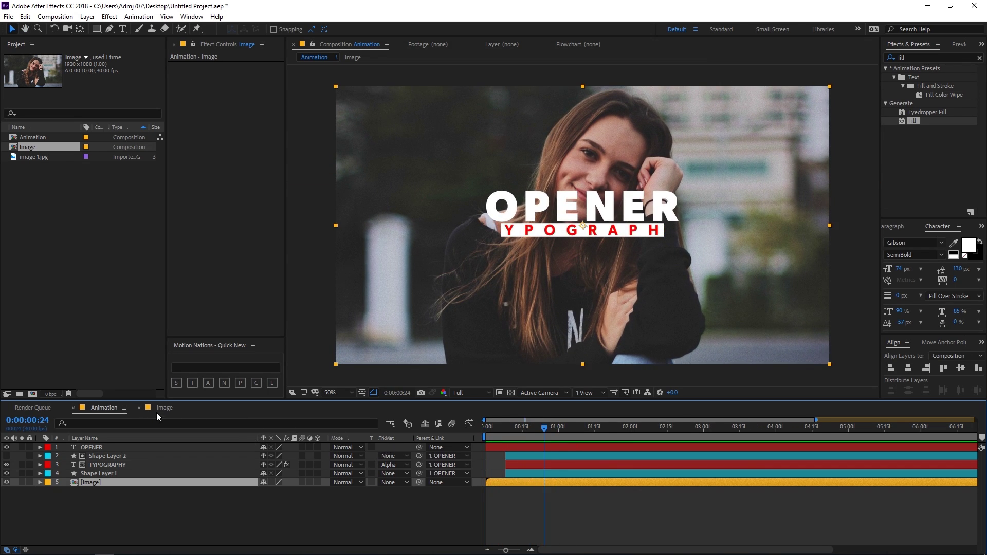
Step: Move image 1.jpg's anchor point up to the woman's neck in the Image composition, and preview the Animation composition
left_click(157, 409)
left_click(535, 446)
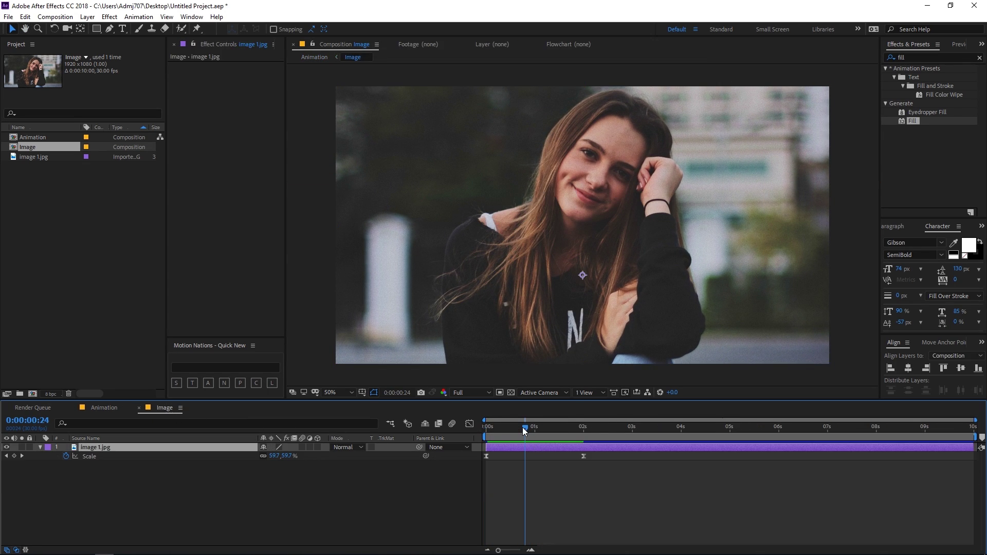
left_click(79, 28)
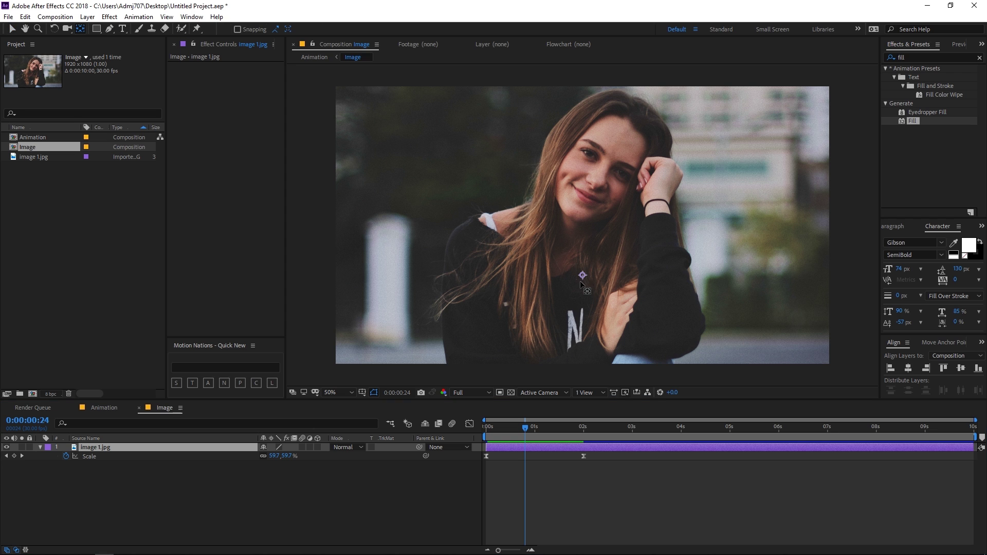
left_click_drag(581, 276, 578, 237)
left_click_drag(520, 422, 485, 427)
left_click(110, 409)
key("space")
key("space")
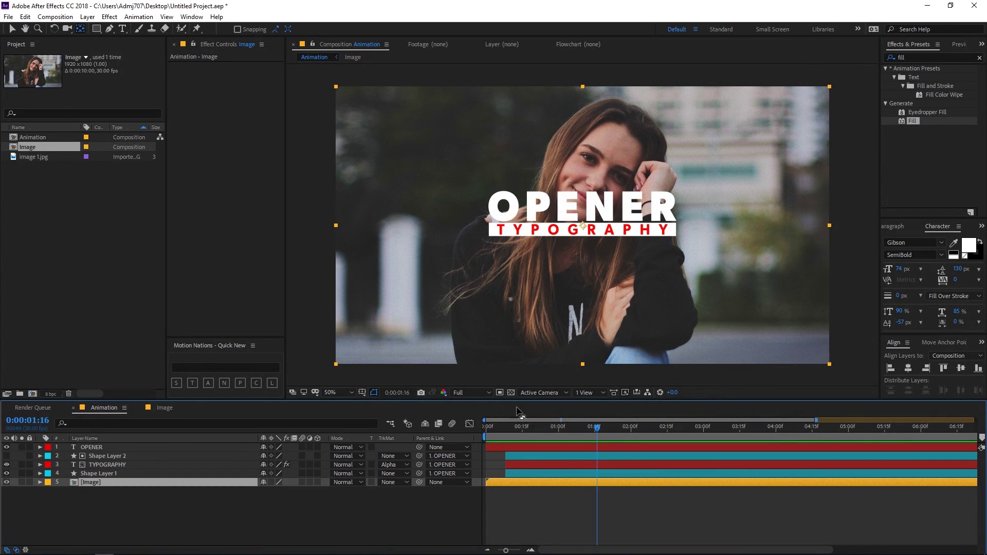
Step: Nudge OPENER, Shape Layer 2, TYPOGRAPHY and Shape Layer 1 down toward the frame's vertical centre, and preview from the beginning
left_click(552, 445)
left_click(546, 474, "shift")
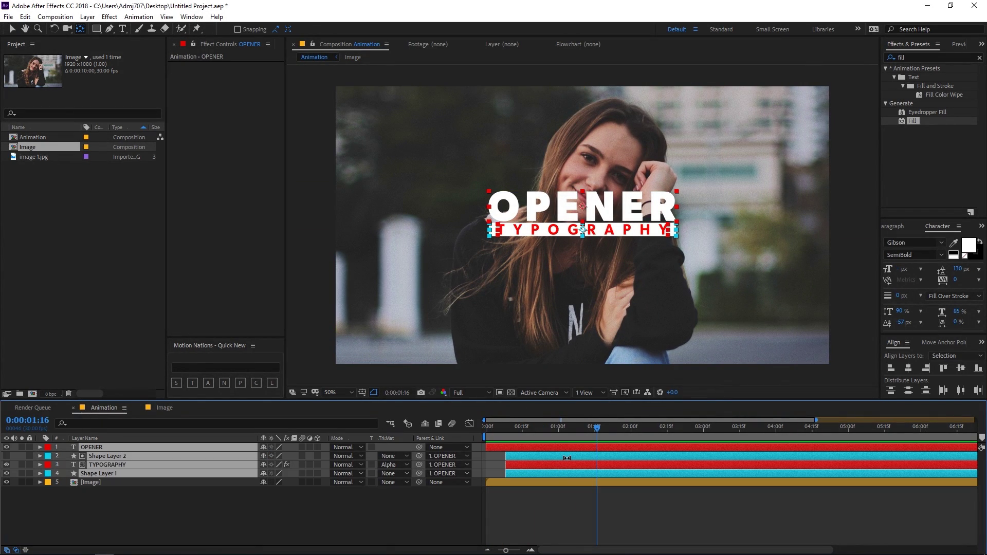
key("shift+Down")
key("shift+Down")
key("shift+Down")
key("shift+Down")
key("shift+Down")
key("shift+Down")
key("Up")
key("Up")
key("Up")
key("Up")
key("Up")
key("Up")
key("Up")
key("Up")
key("Up")
key("Up")
key("Up")
key("Up")
left_click_drag(568, 427, 476, 436)
key("space")
key("space")
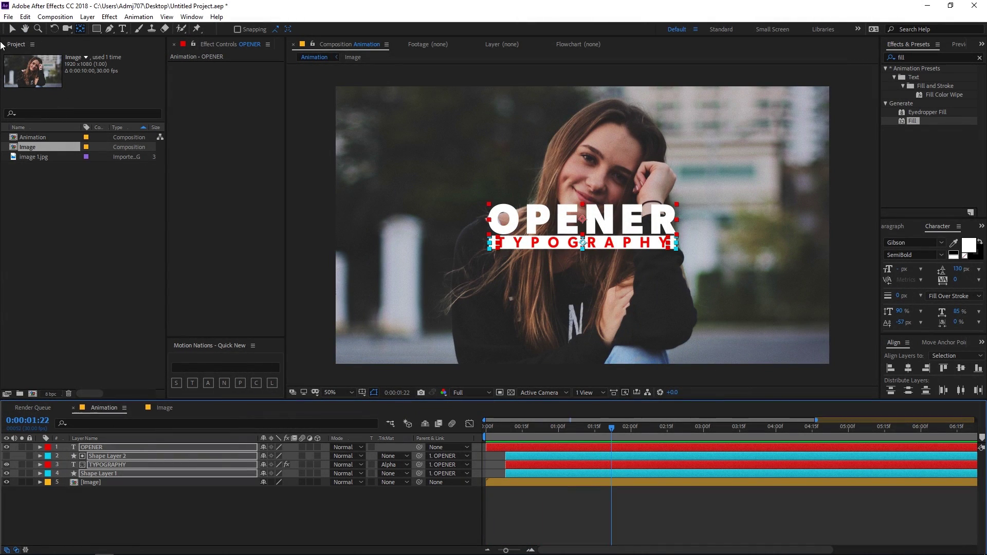
Step: Change the Fill effect colour of the TYPOGRAPHY layer to white, FFFFFF
left_click(13, 29)
left_click(141, 504)
double_click(113, 465)
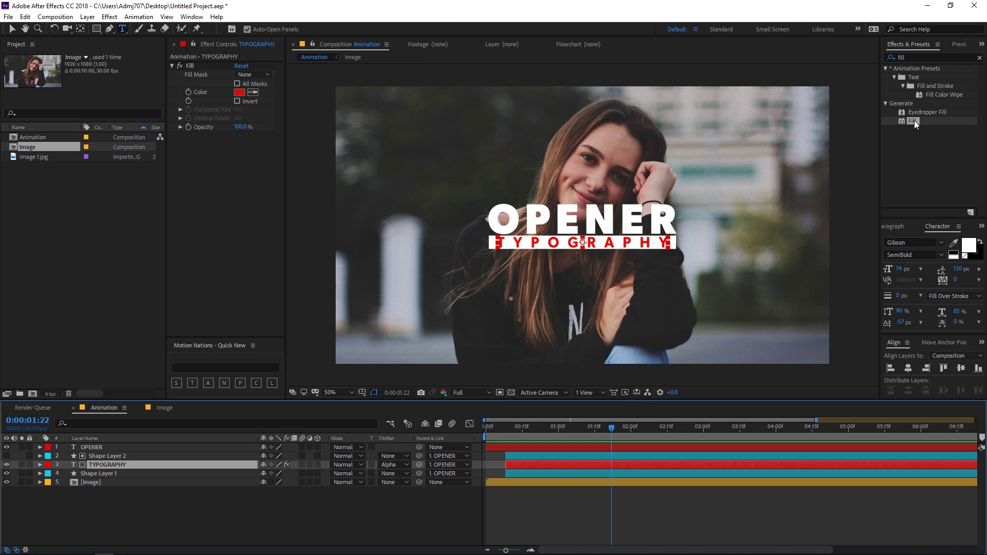
left_click(238, 93)
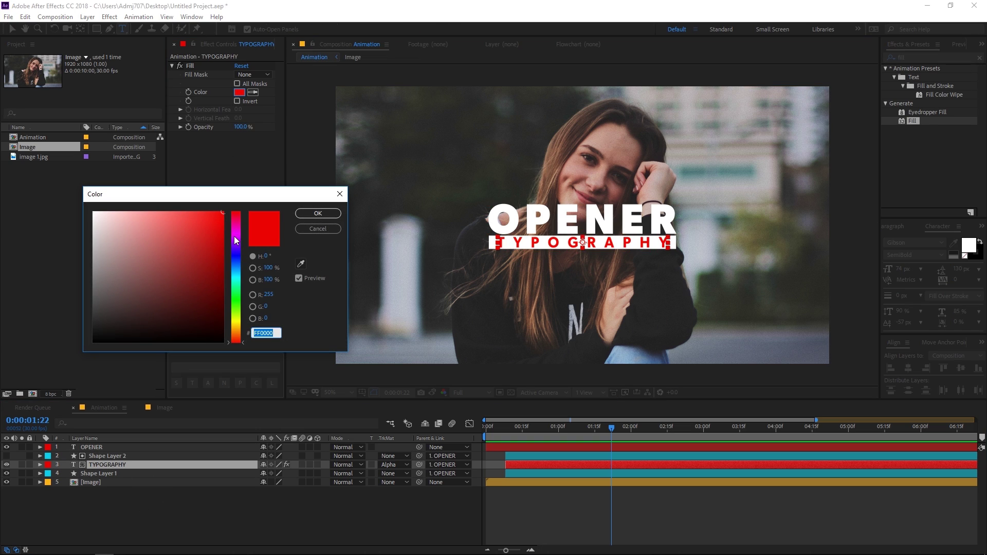
type("FFFFFF")
key("Tab")
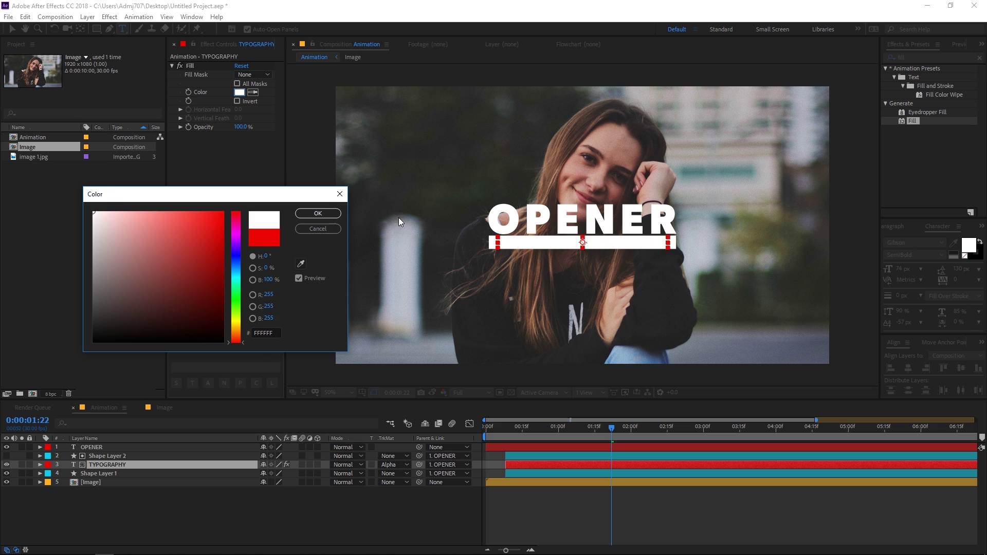
left_click(332, 215)
Step: Apply a Fill effect to Shape Layer 1 with the pink colour FF246C, and preview the animation from the beginning
left_click(148, 476)
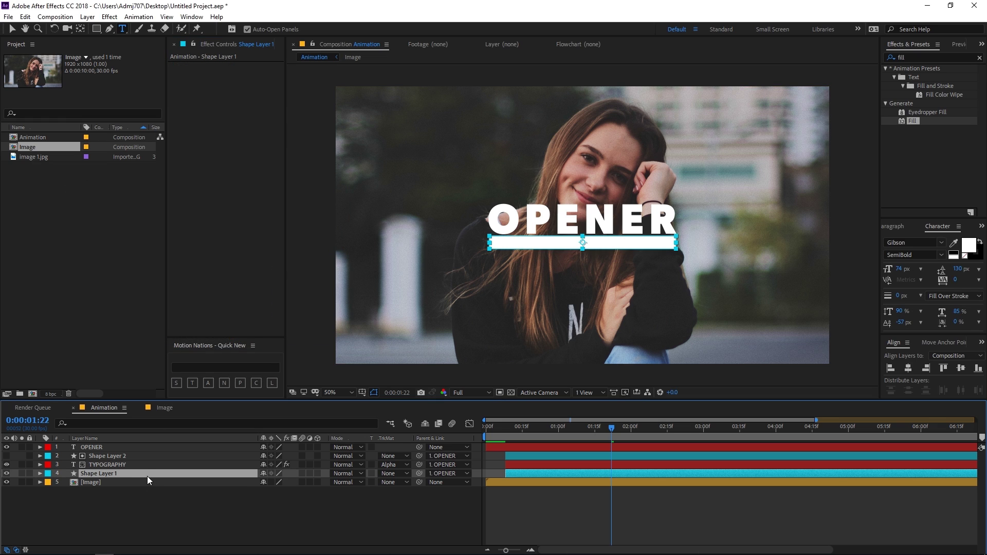
left_click_drag(898, 131, 168, 472)
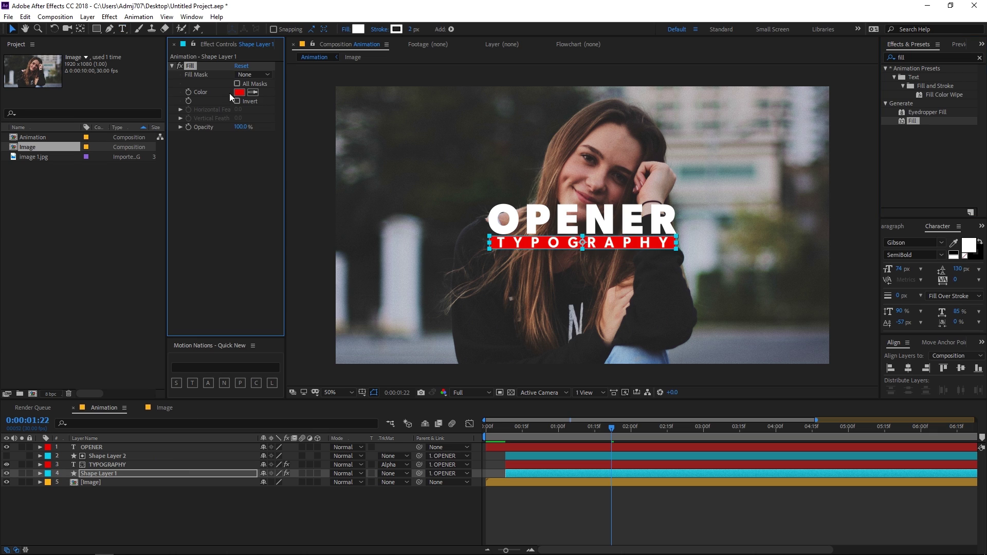
left_click(239, 92)
left_click(235, 227)
left_click_drag(206, 216, 238, 215)
left_click_drag(173, 221, 238, 219)
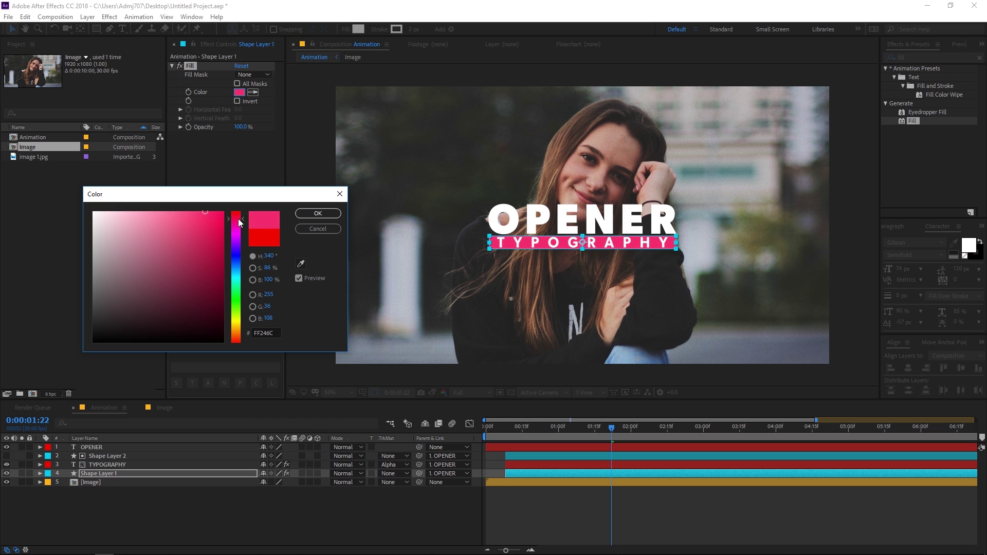
left_click(317, 211)
left_click(634, 439)
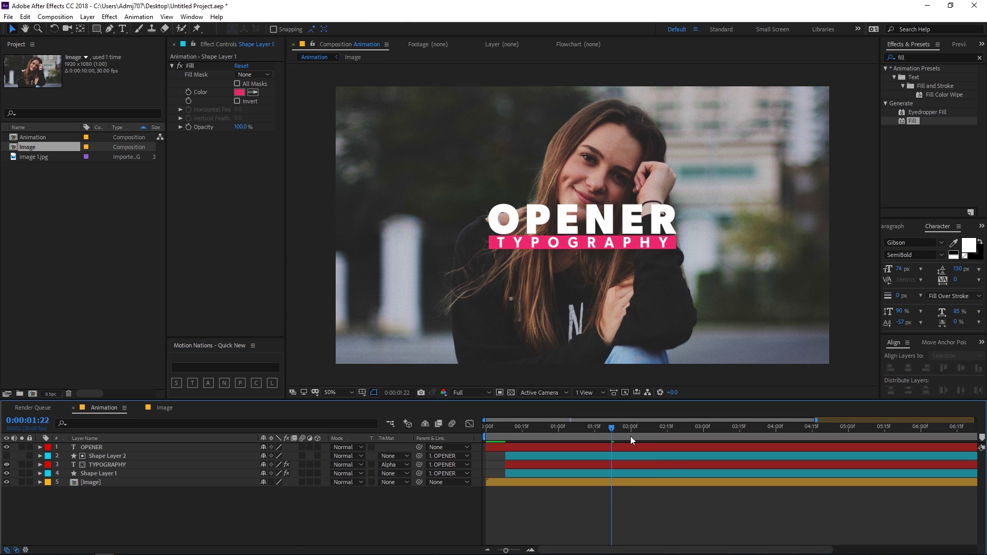
key("Home")
key("space")
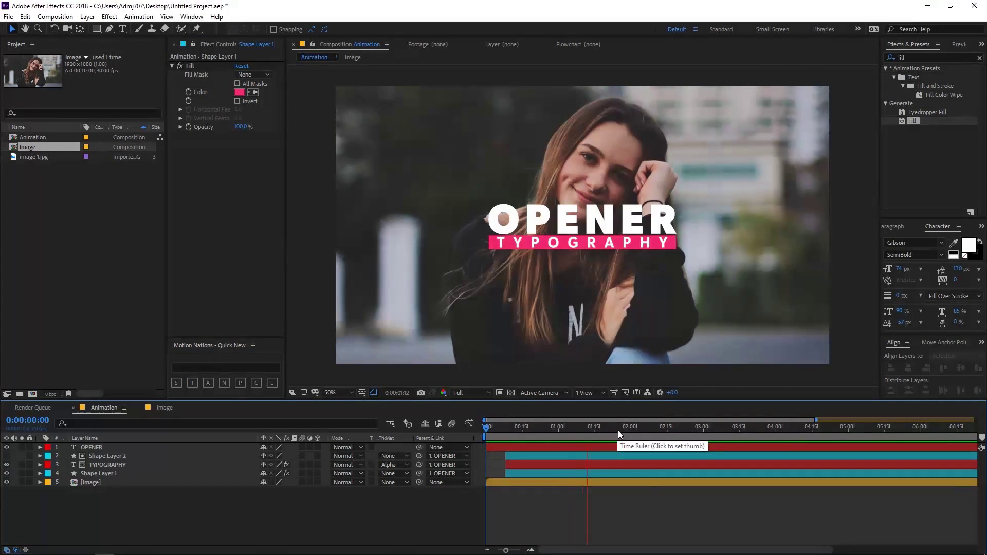
left_click(618, 430)
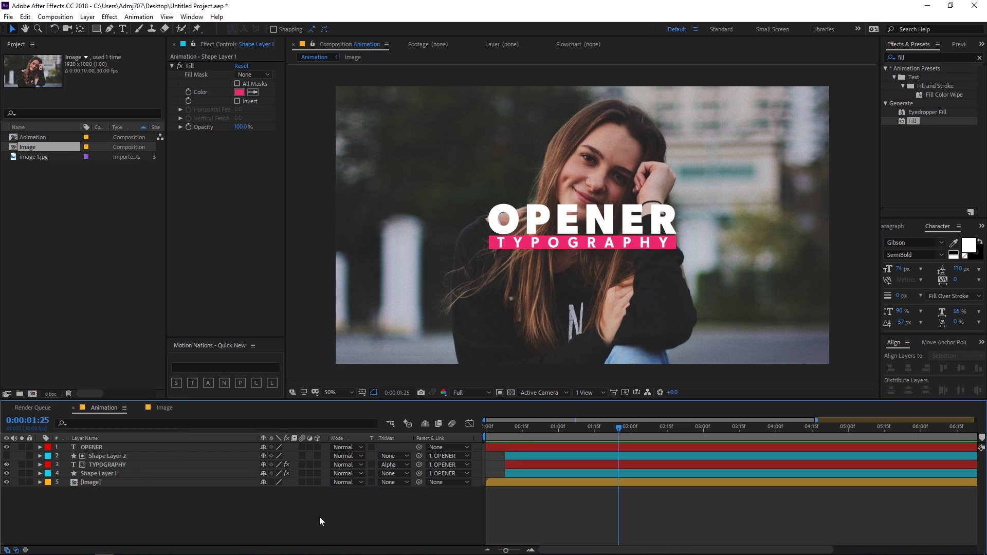
Step: Add a black solid directly above the Image layer in the Animation composition and apply a Gradient Ramp effect to it
left_click(179, 383)
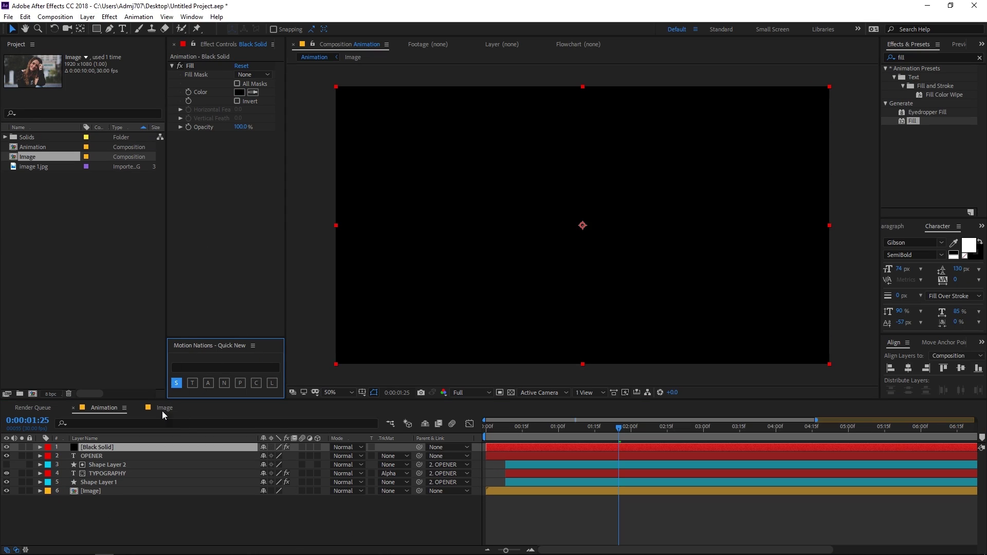
left_click_drag(134, 447, 134, 487)
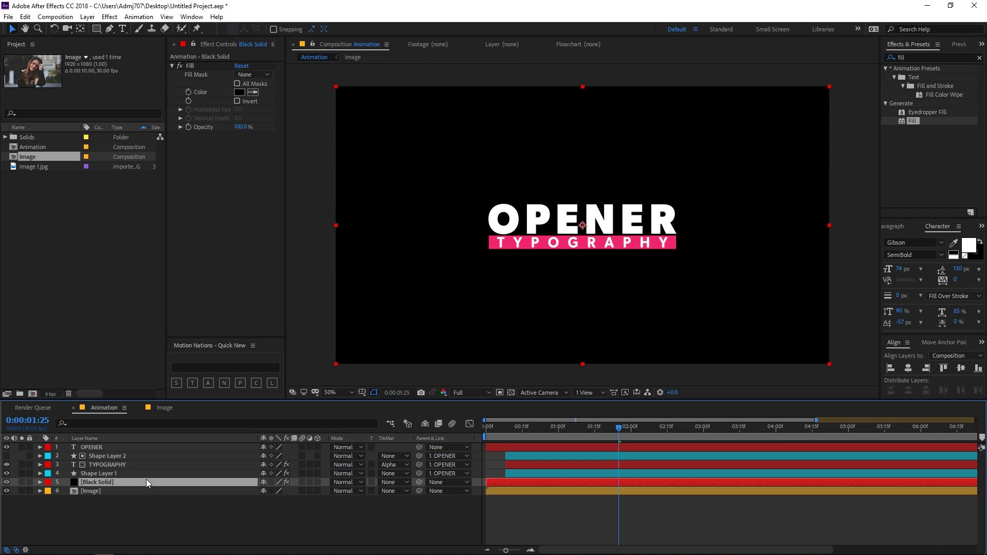
left_click(940, 58)
type("f")
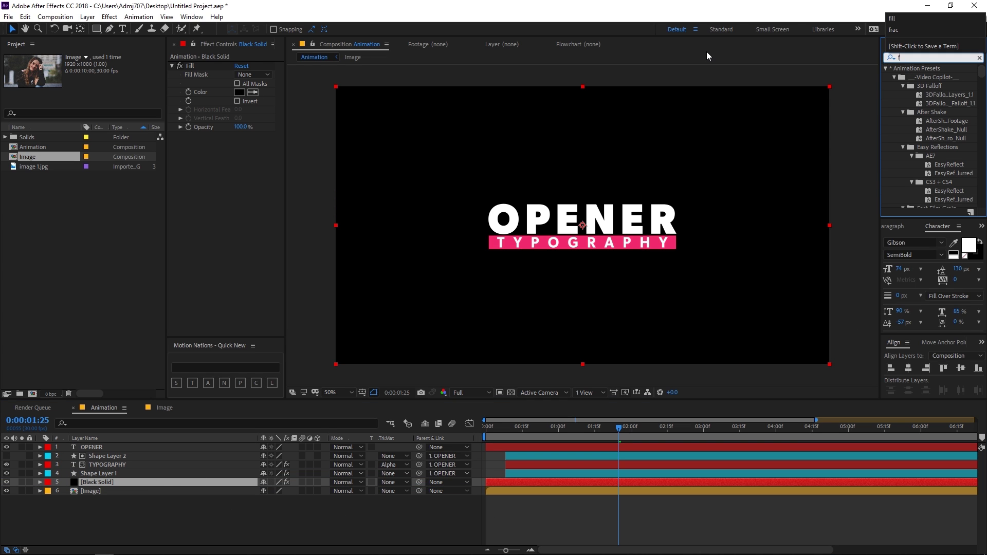
key("BackSpace")
type("gradi")
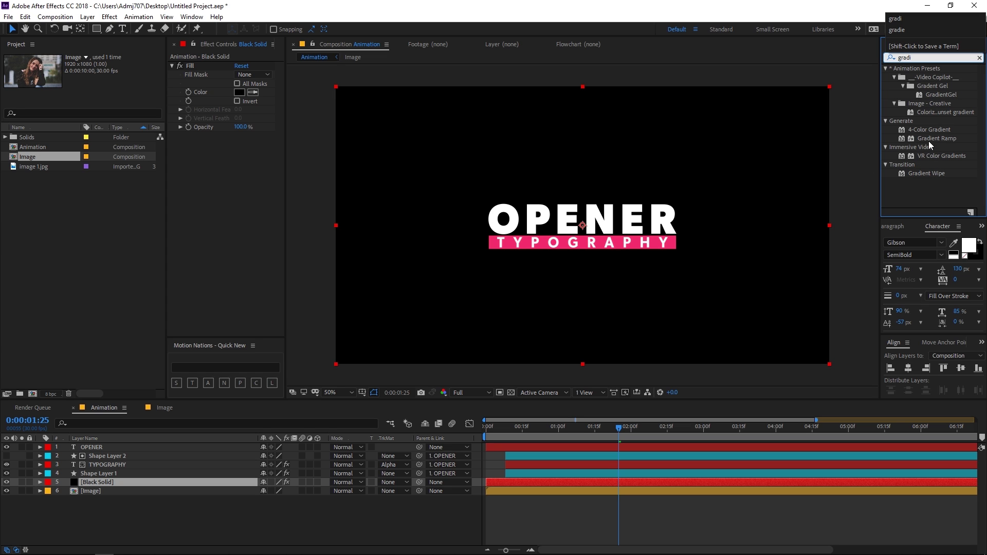
left_click_drag(929, 141, 134, 479)
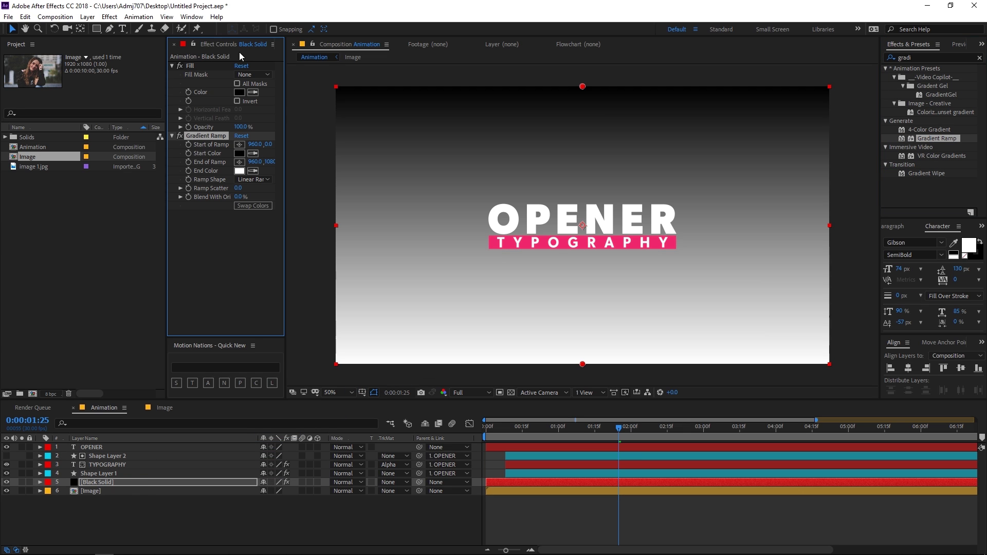
Step: Set the Gradient Ramp's start colour to bright magenta and its end colour to blue, 3C00FF
left_click(239, 154)
left_click(236, 234)
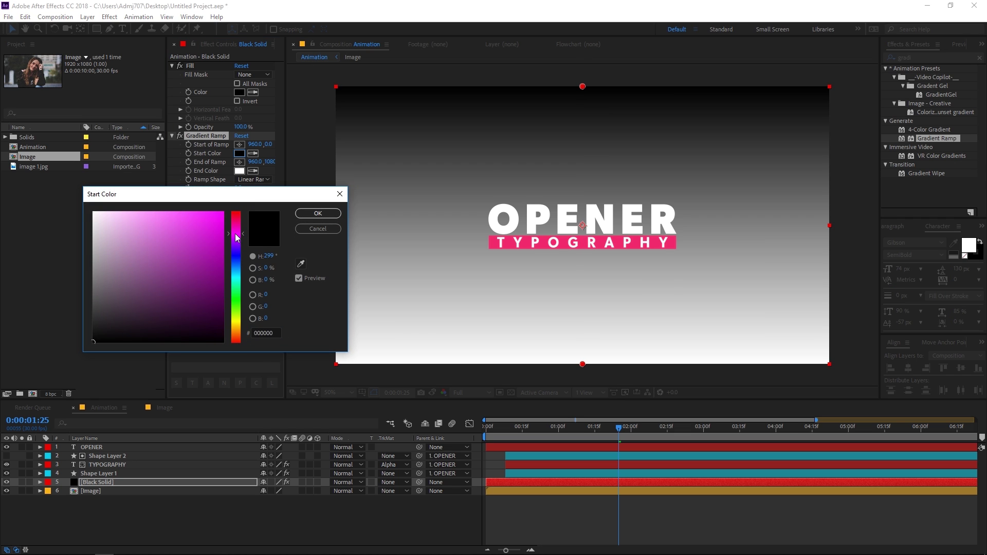
left_click(216, 218)
left_click(317, 213)
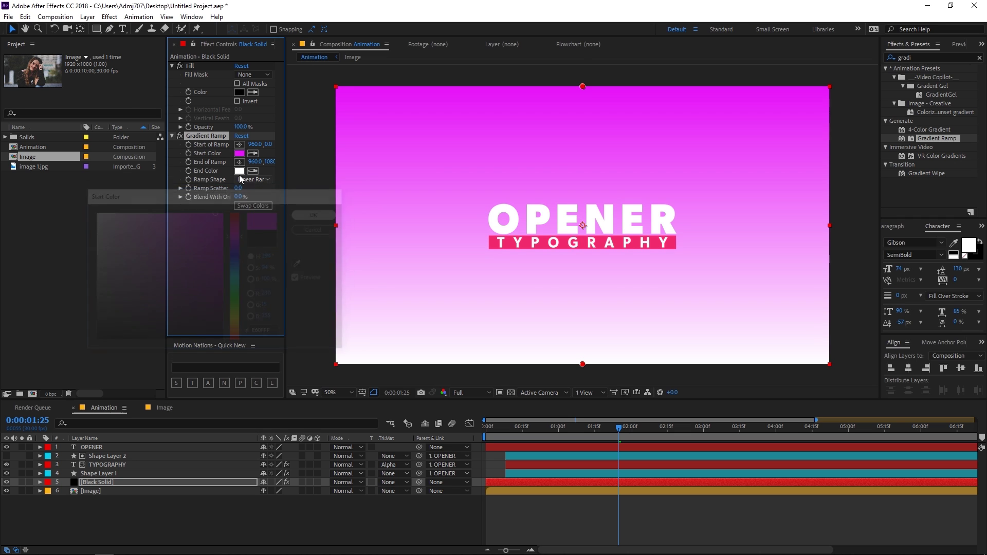
left_click(239, 171)
left_click(236, 250)
left_click(223, 212)
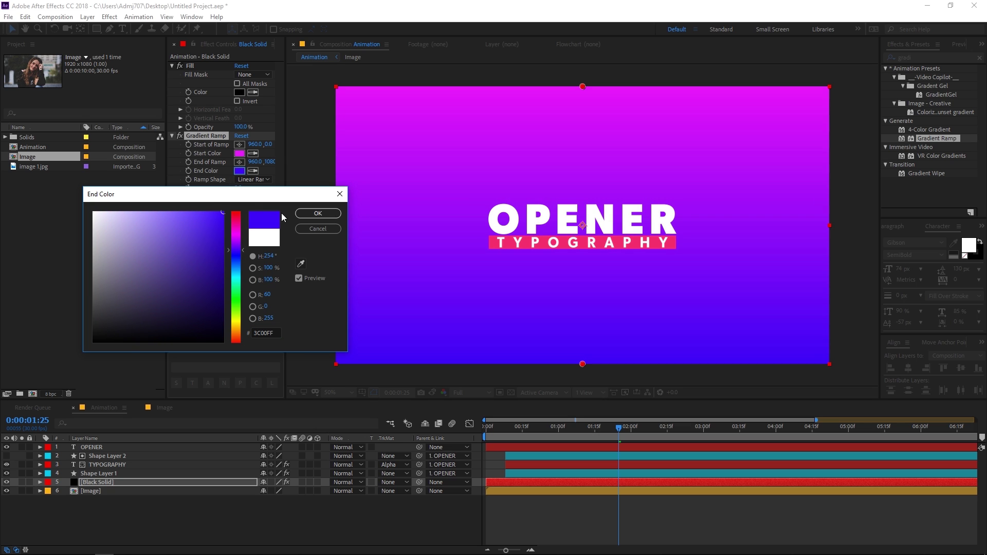
left_click(340, 212)
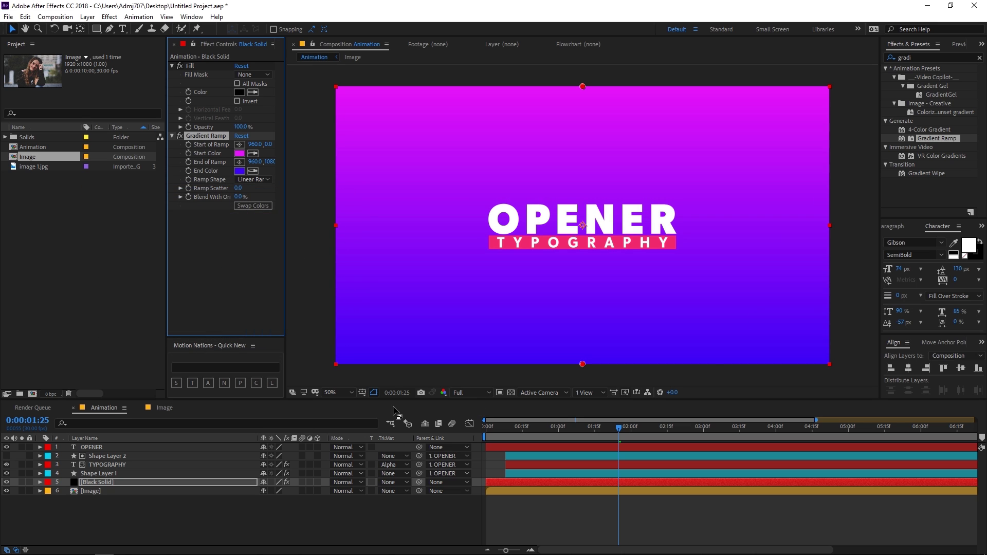
Step: Set the Black Solid's blending mode to Overlay and reduce its opacity so the photo shows through the gradient
left_click(353, 482)
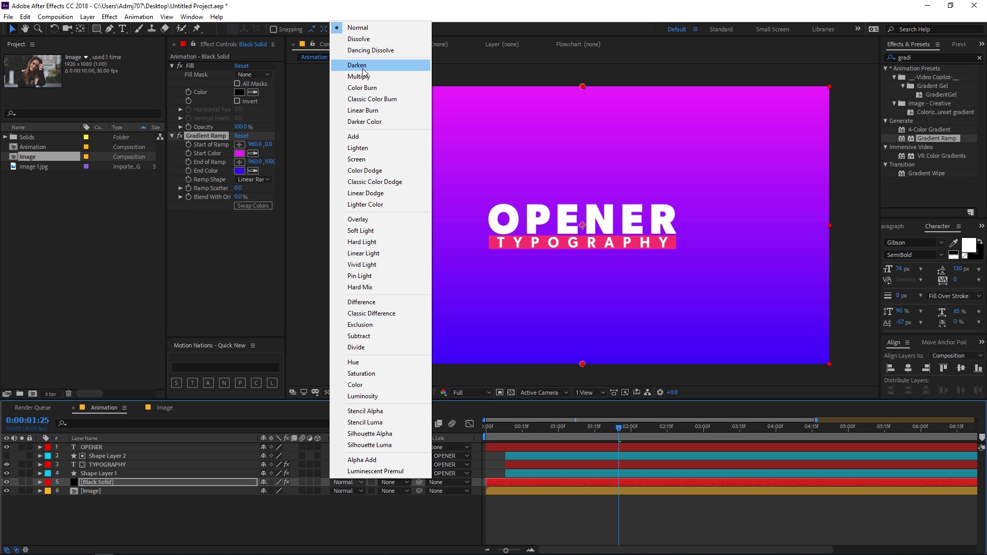
left_click(363, 220)
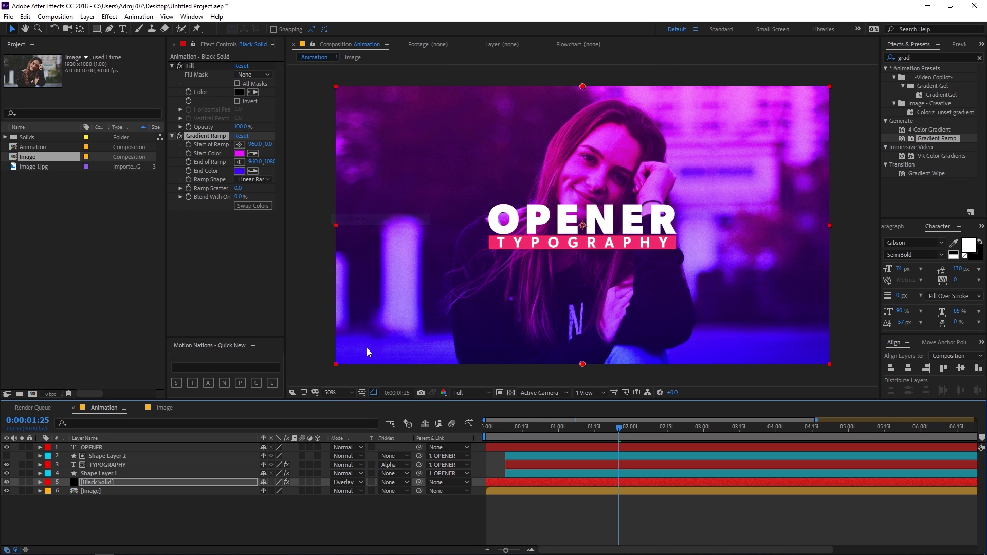
left_click(187, 480)
key("t")
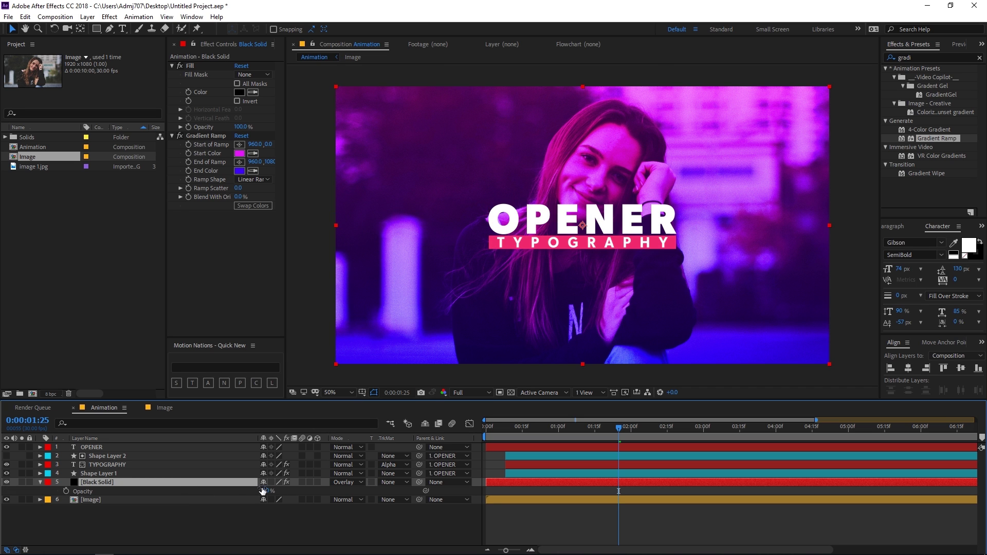
left_click_drag(265, 490, 234, 489)
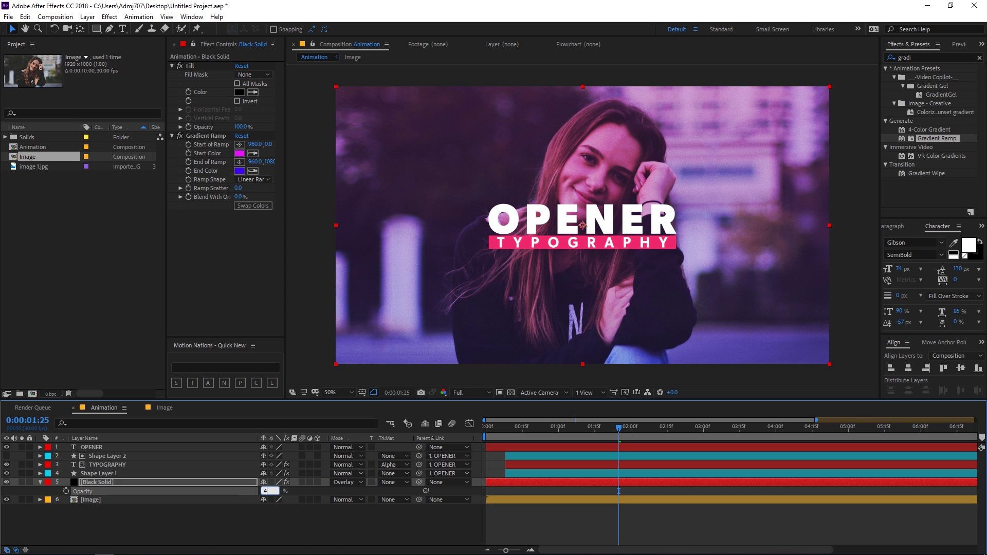
left_click(340, 539)
key("u")
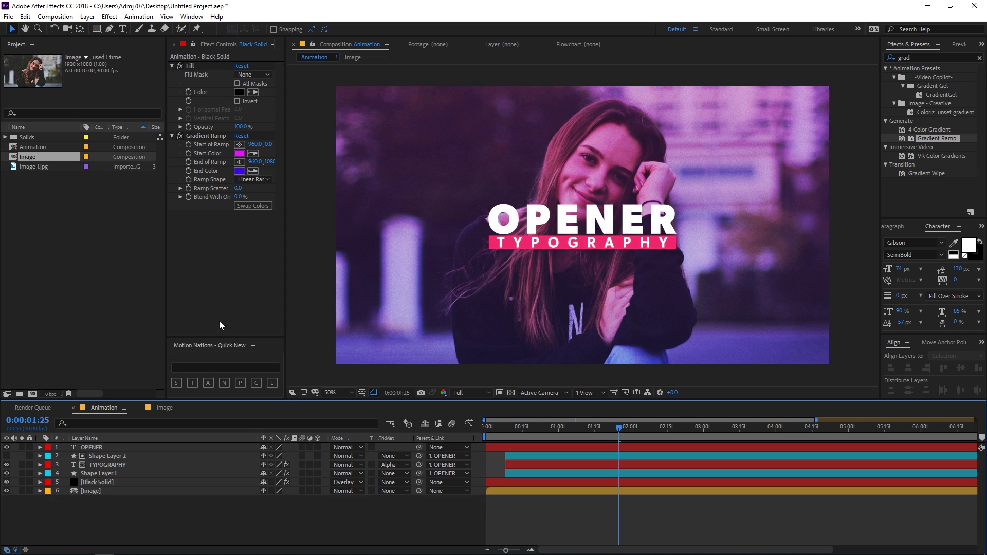
Step: Create a full-frame rectangle shape layer with no fill and a 30 px white stroke
left_click(95, 28)
double_click(98, 29)
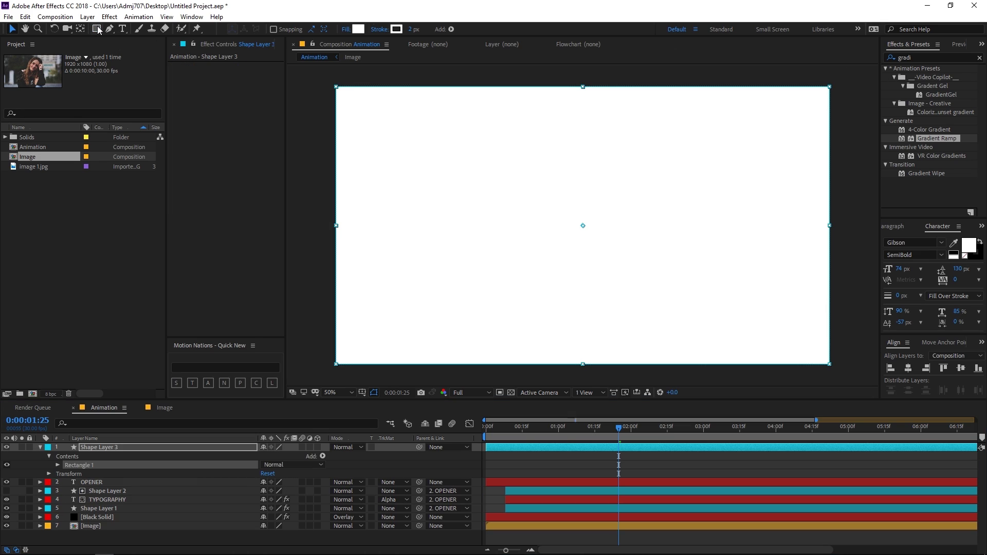
left_click(346, 29)
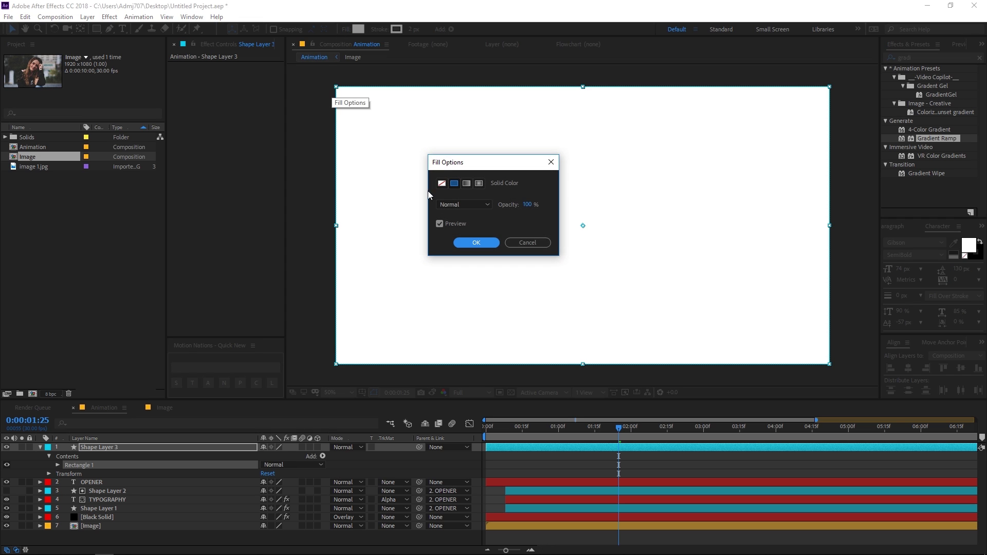
left_click(442, 184)
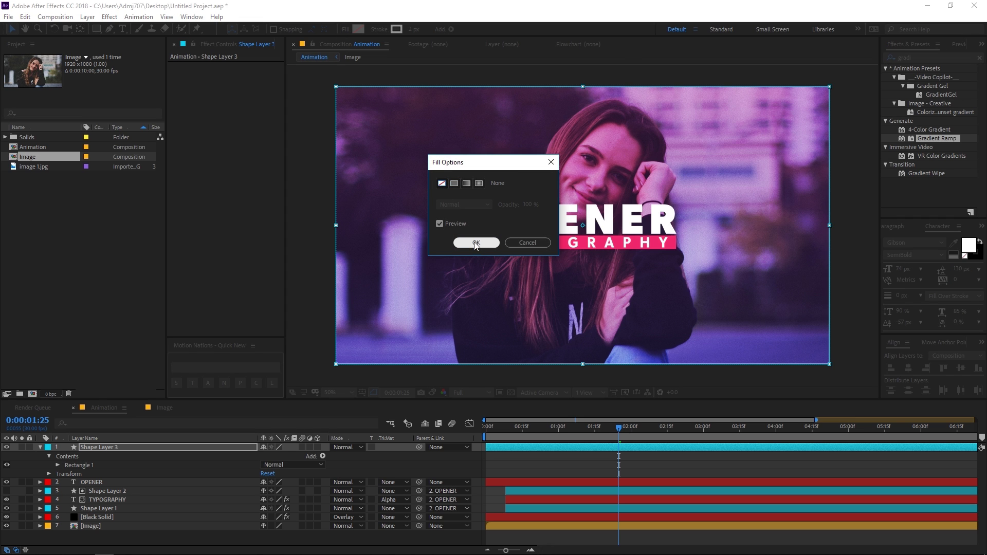
left_click(476, 242)
left_click_drag(411, 30, 428, 26)
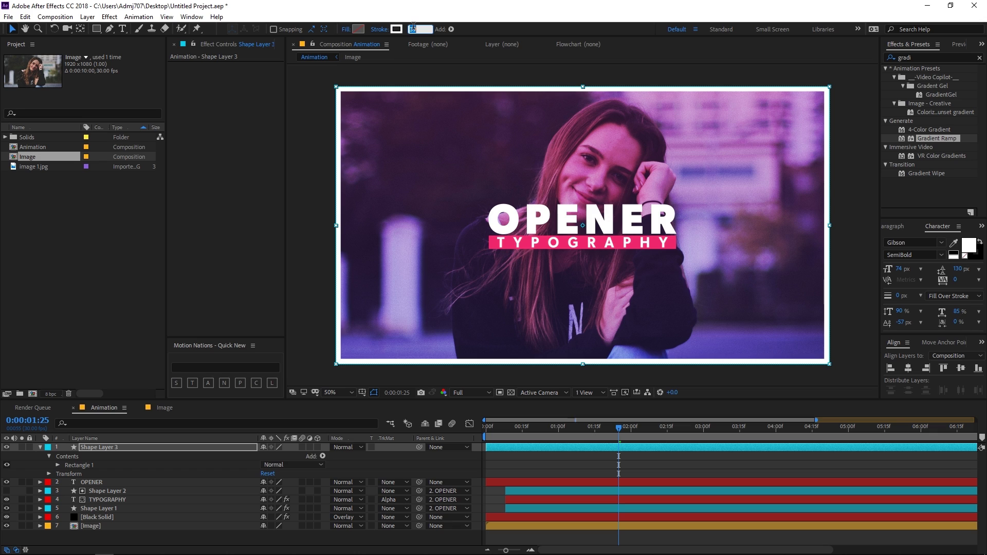
type("30")
key("Return")
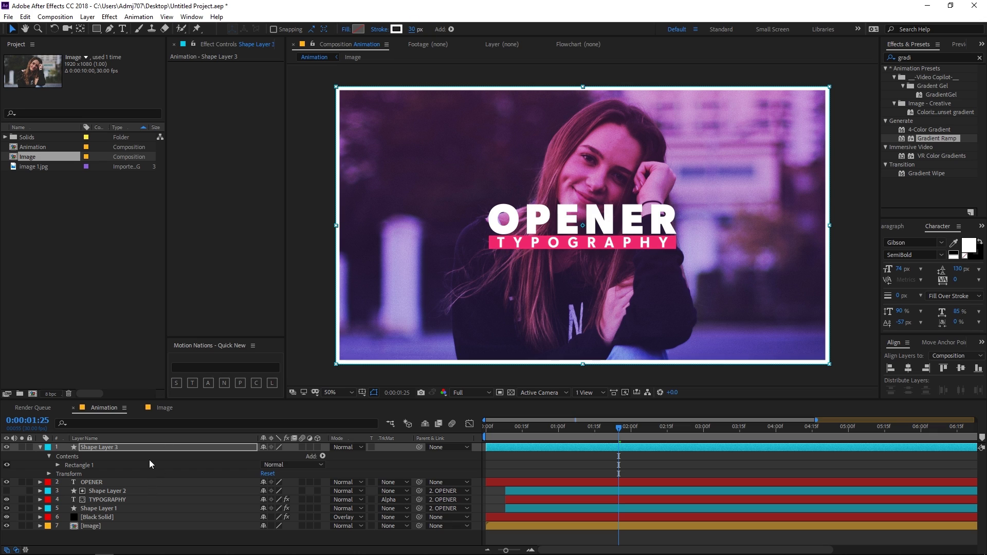
Step: Scale Shape Layer 3 down to 94.5, 91.6% so the white border sits inside the frame edges
key("s")
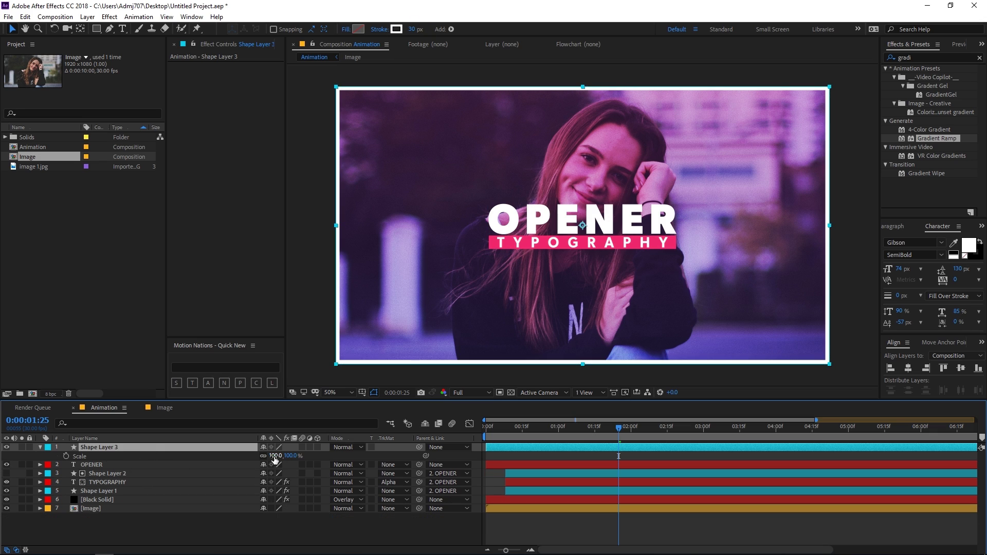
left_click_drag(274, 456, 298, 457)
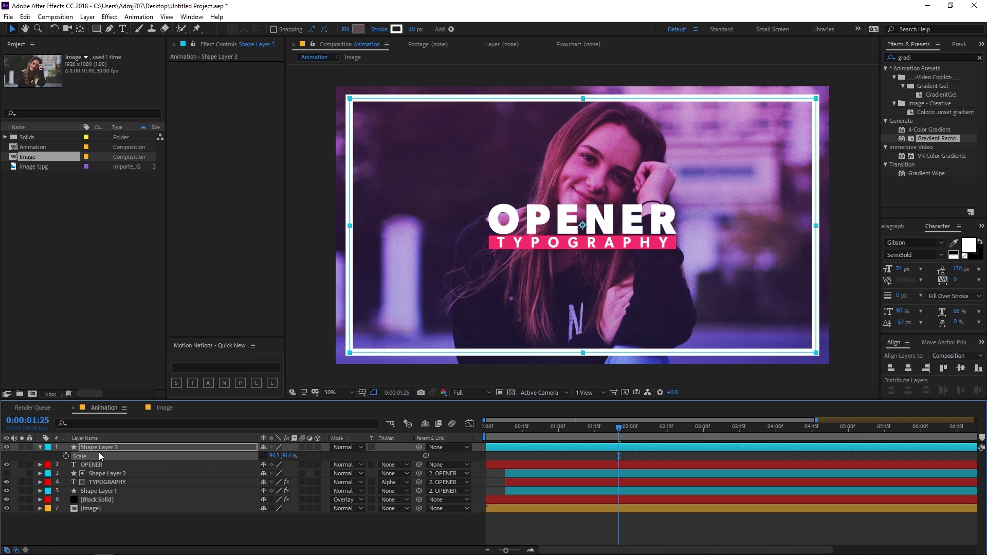
left_click(40, 447)
Step: Add Trim Paths to Shape Layer 3 and keyframe its End at 0% at the start of the composition
left_click(85, 447)
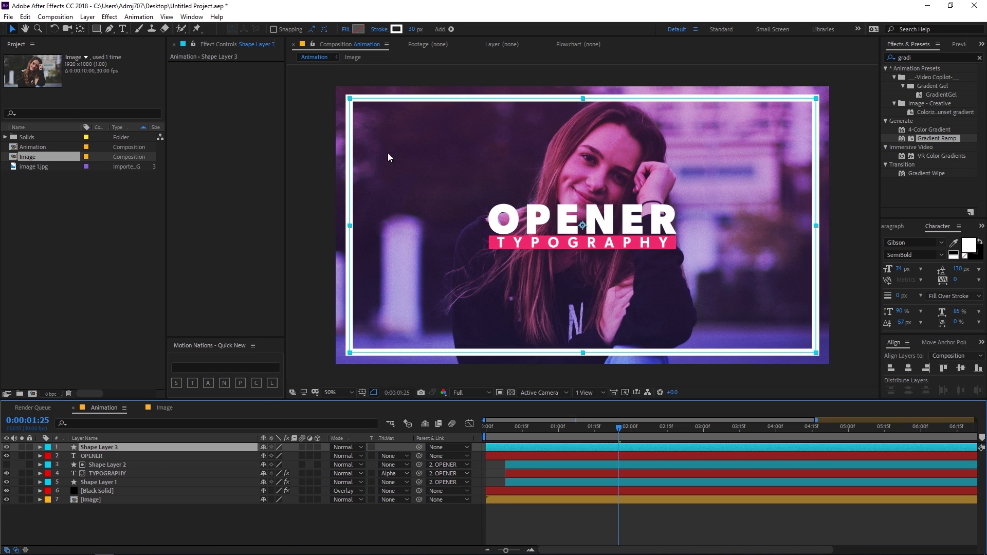
left_click(451, 28)
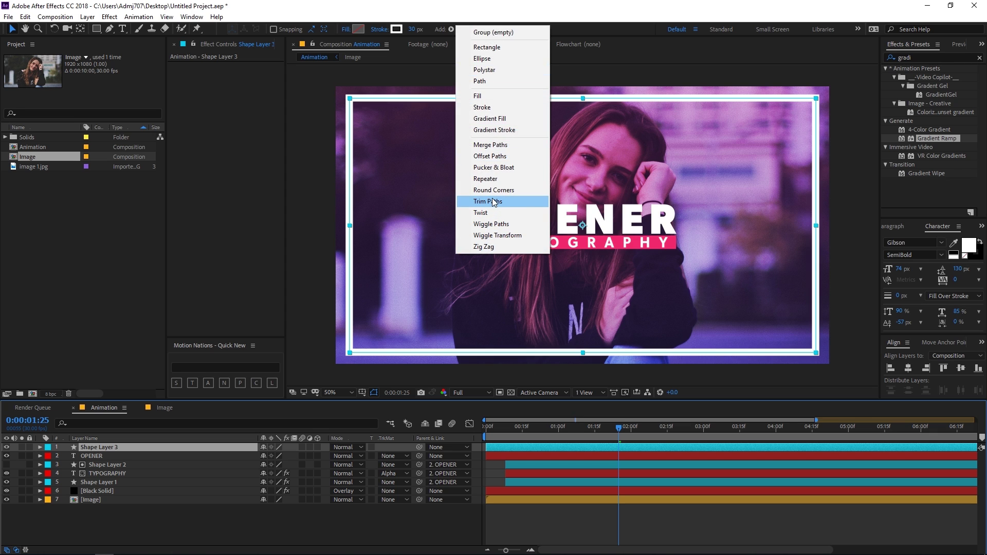
left_click(489, 201)
left_click(57, 466)
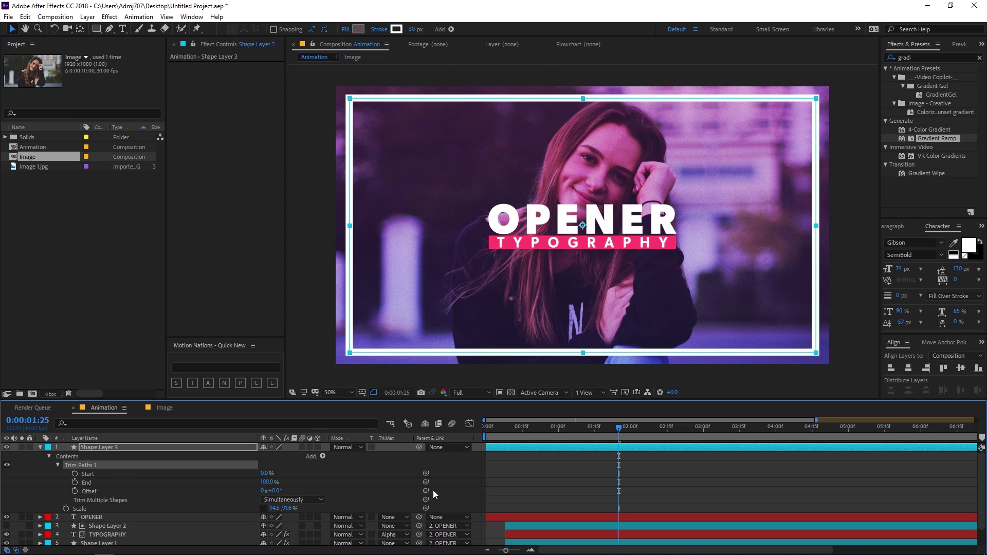
left_click_drag(544, 430, 480, 433)
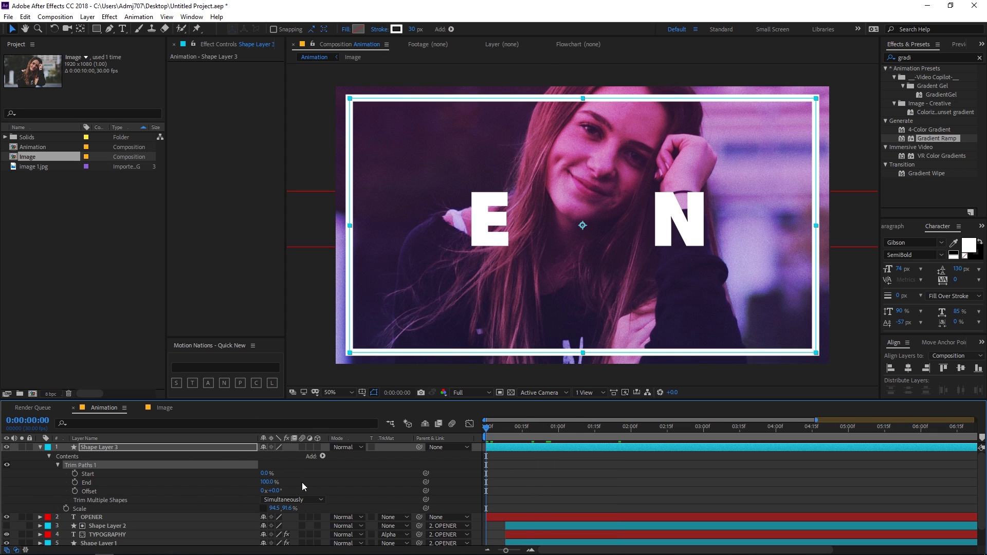
left_click_drag(266, 483, 91, 484)
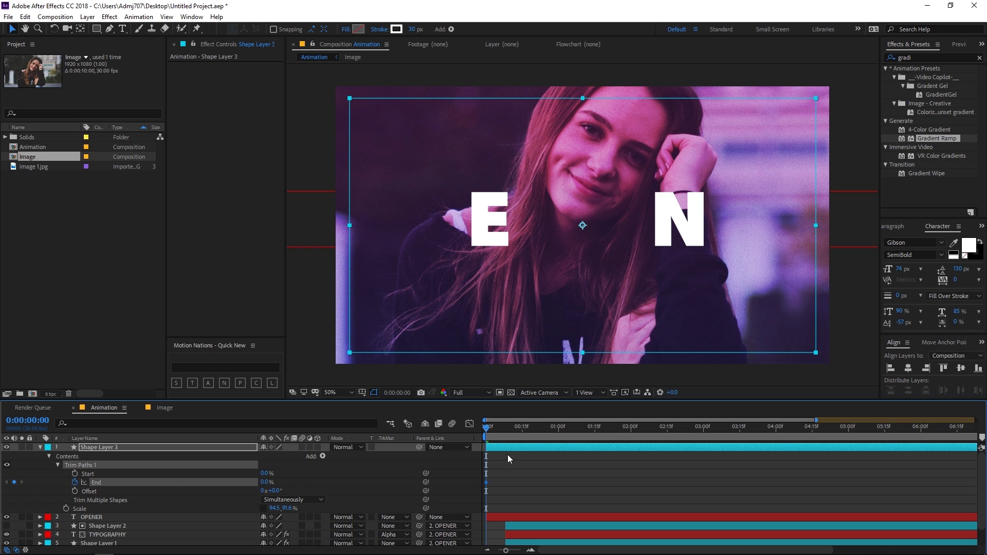
Step: Keyframe the Trim Paths End at 100% at frame 11 and apply Easy Ease to the End keyframes
key("space")
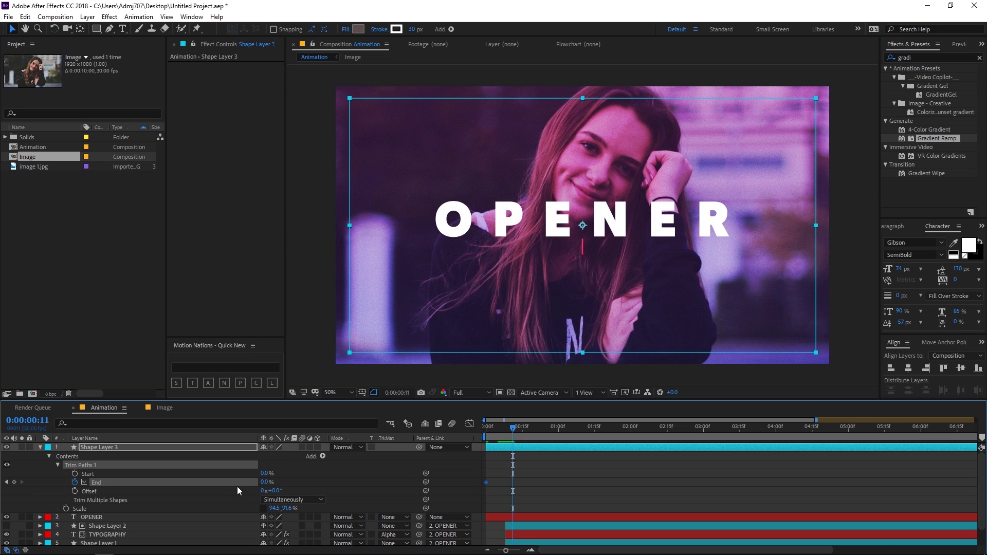
mouse_move(272, 482)
left_mouse_down()
mouse_move(529, 477)
mouse_move(476, 491)
left_mouse_up()
key("F9")
Step: Reshape the End animation's graph curve for a longer slowdown into the last keyframe, and preview the border animation
left_click(469, 424)
left_click_drag(641, 495, 498, 521)
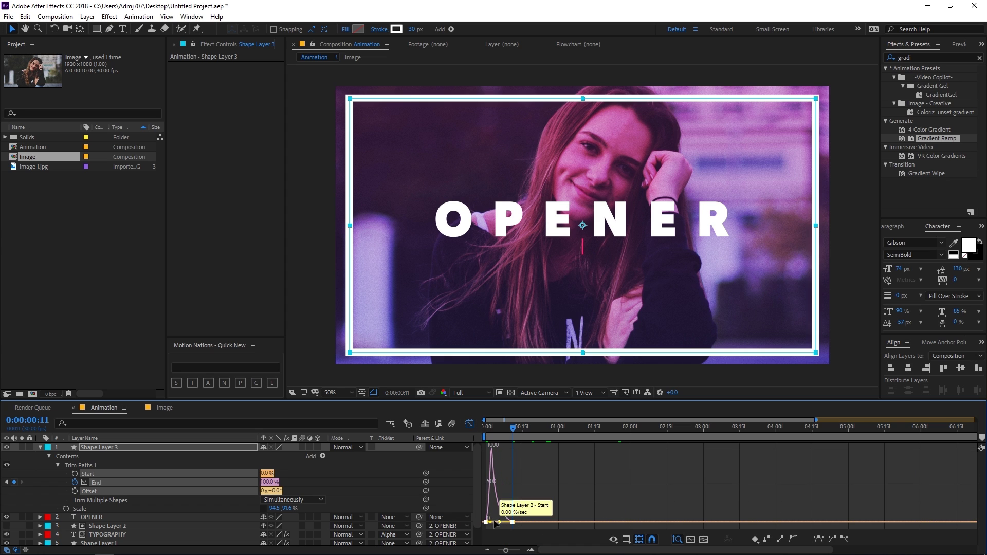
left_click(470, 424)
key("space")
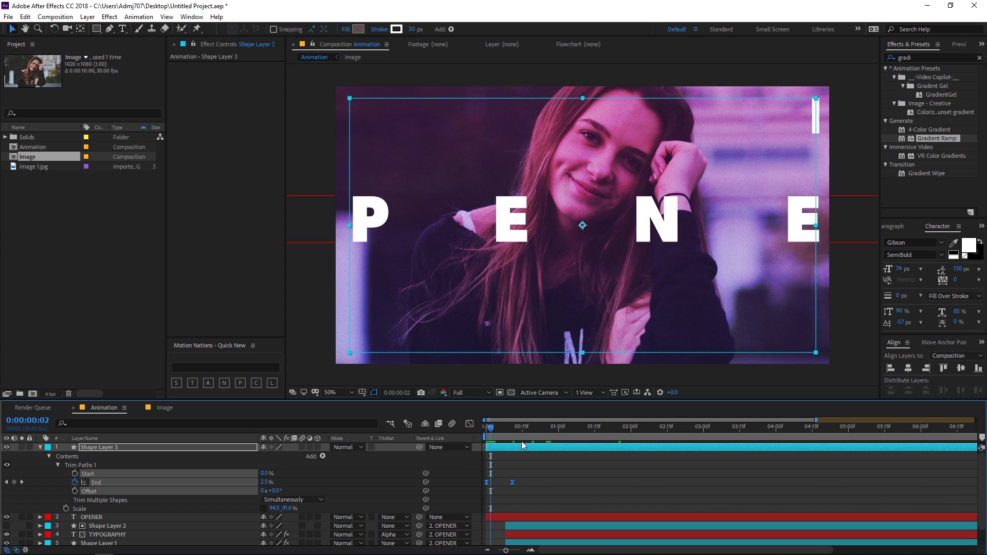
key("space")
key("space")
key("space")
left_click(579, 500)
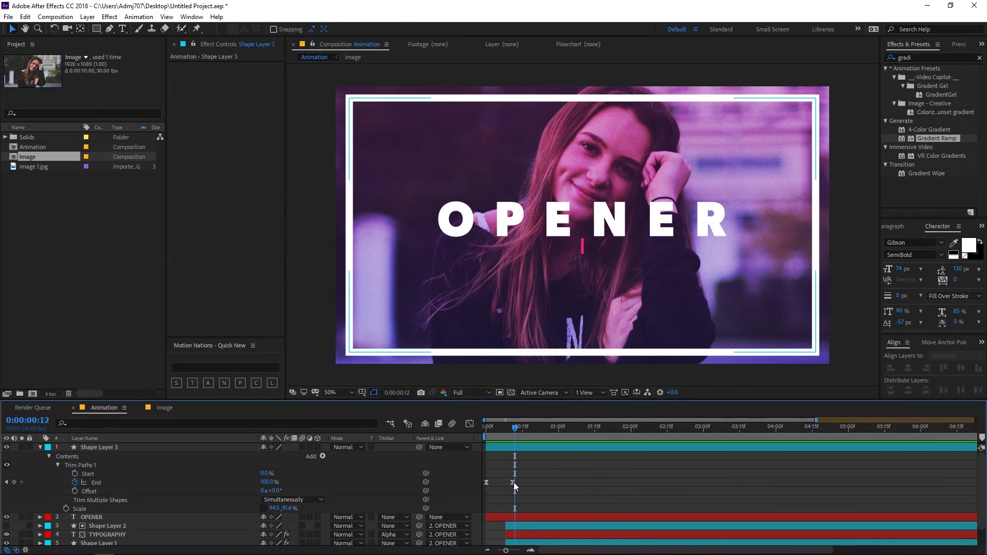
Step: Move the 100% End keyframe to about frame 17, and preview from the beginning
left_click_drag(513, 482, 527, 482)
key("Home")
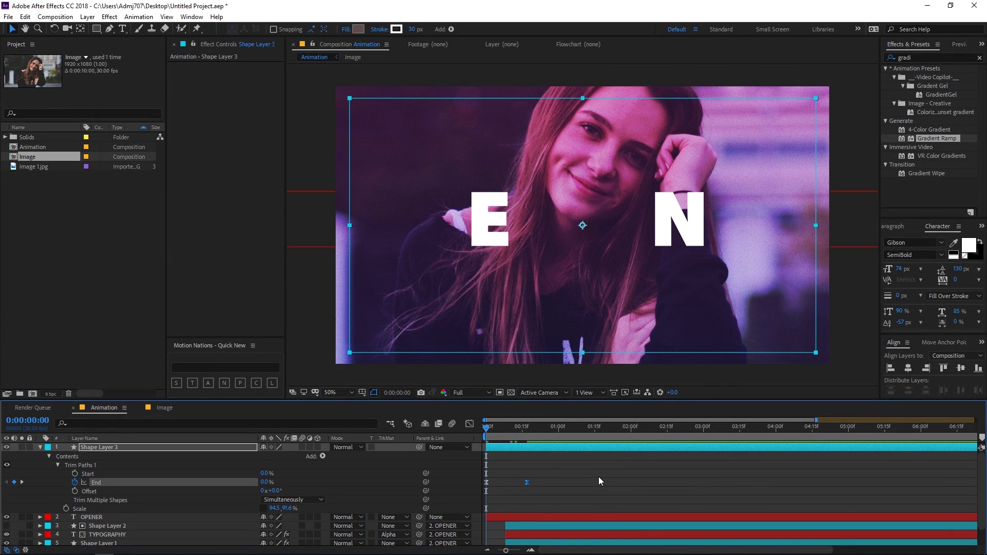
key("space")
key("space")
key("space")
key("space")
Step: Try starting Shape Layer 3 about 6 frames later, and preview from the beginning
left_click_drag(514, 447, 530, 430)
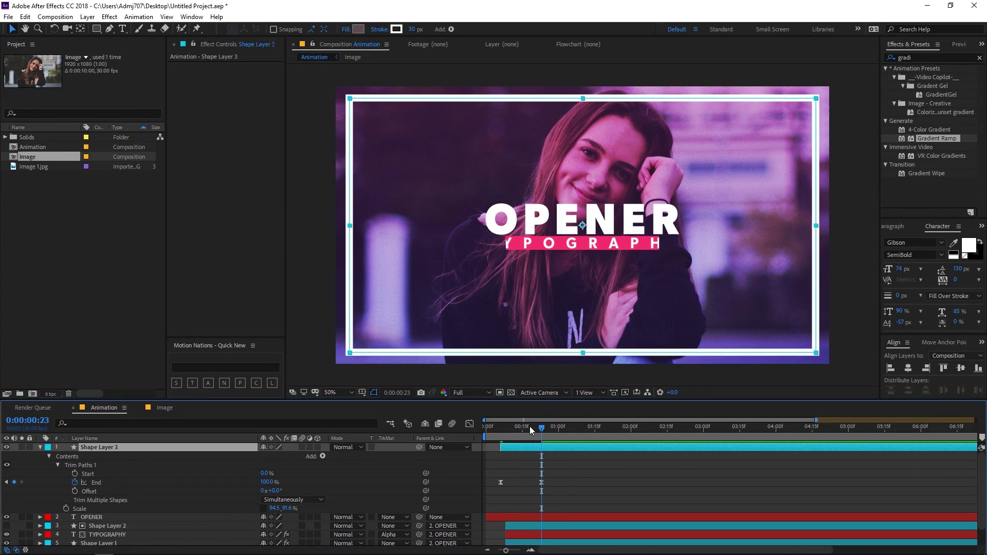
key("Home")
key("space")
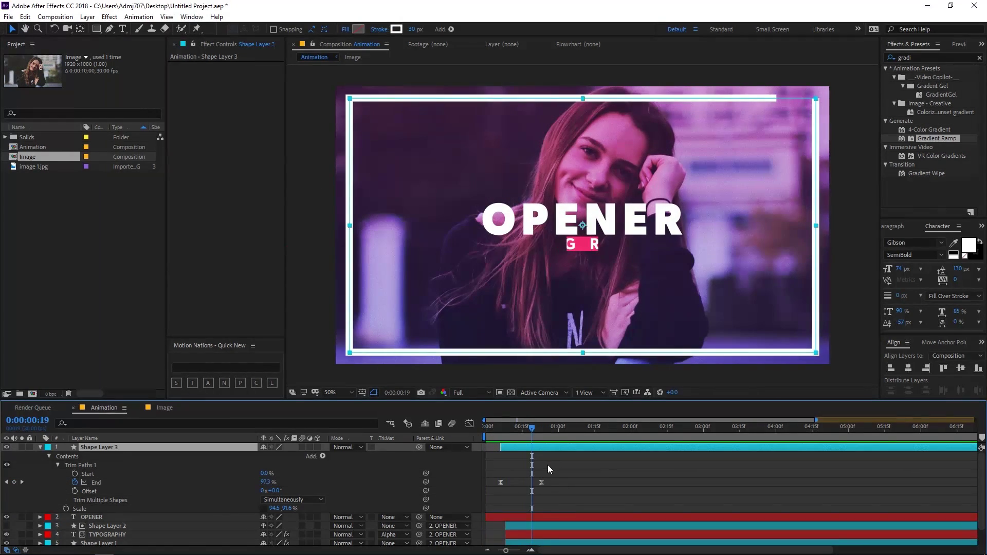
Step: Move the 100% End keyframe about 3 frames later, return Shape Layer 3's start to frame 0, and preview
left_click(548, 464)
left_click_drag(542, 482, 550, 482)
left_click_drag(542, 447, 527, 445)
key("Home")
key("space")
Step: Move the 100% End keyframe to about frame 26, and preview the animation from the beginning
key("space")
key("space")
left_click(537, 482)
left_click_drag(538, 482, 550, 482)
key("Home")
key("space")
key("space")
Step: Move the OPENER, TYPOGRAPHY, Shape Layer 1, Shape Layer 2 and Black Solid layers about 3 frames later
key("ctrl+a")
key("u")
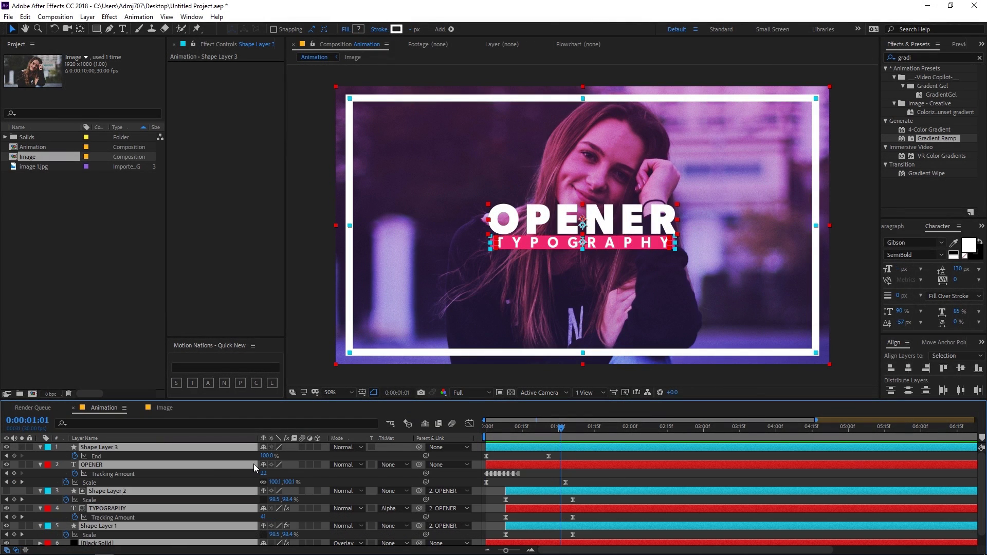
key("u")
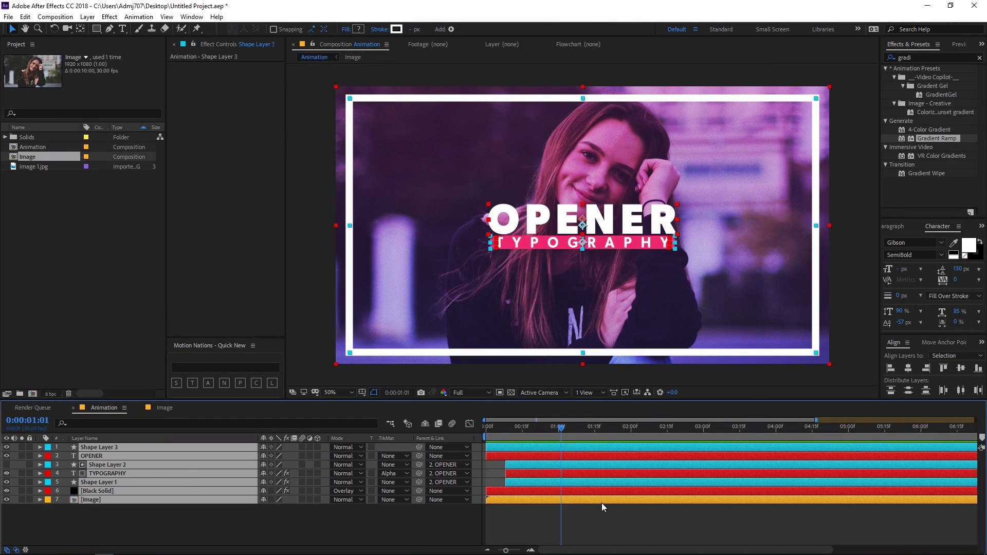
left_click_drag(496, 470, 523, 491)
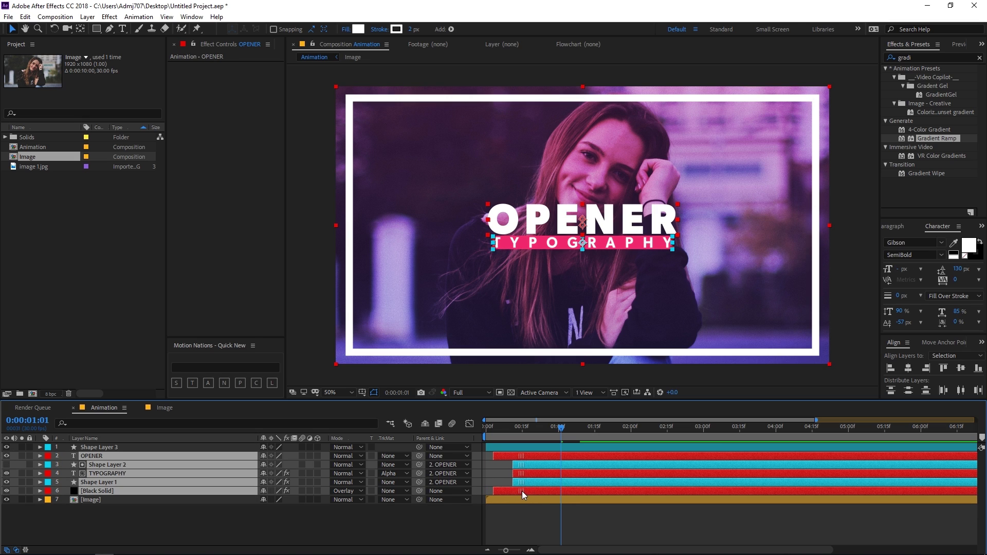
Step: Return the Black Solid layer's start to frame 0, and preview the animation from the beginning
left_click(508, 508)
left_click(510, 502)
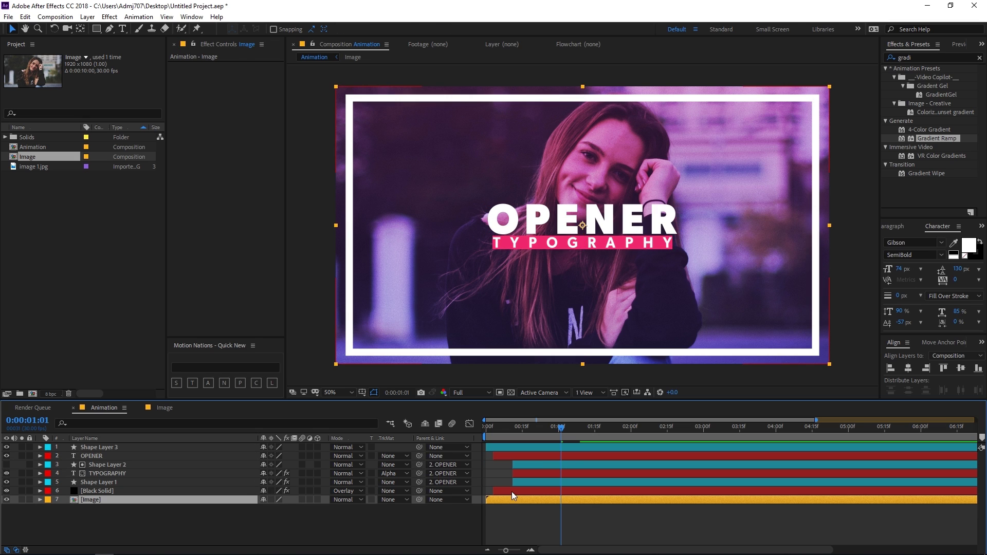
left_click(511, 491)
key("space")
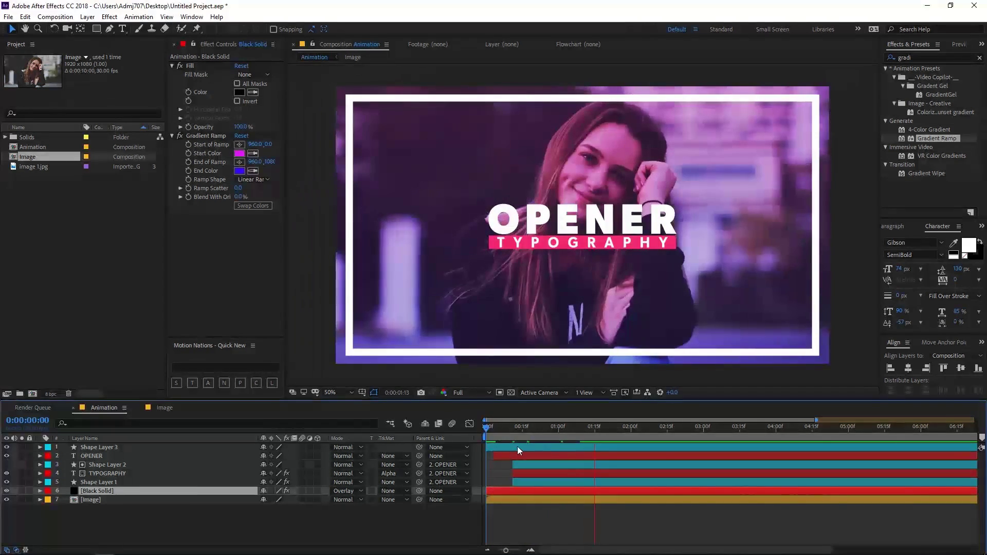
key("space")
key("space")
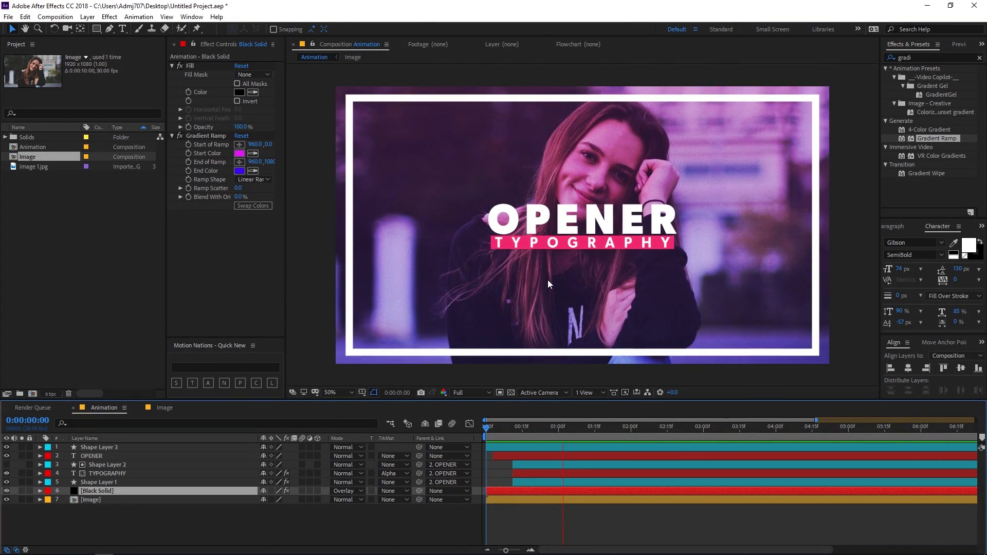
Step: Duplicate Shape Layer 3, and give the copy a 0 px stroke and a white FFFFFF fill
left_click_drag(525, 433, 508, 434)
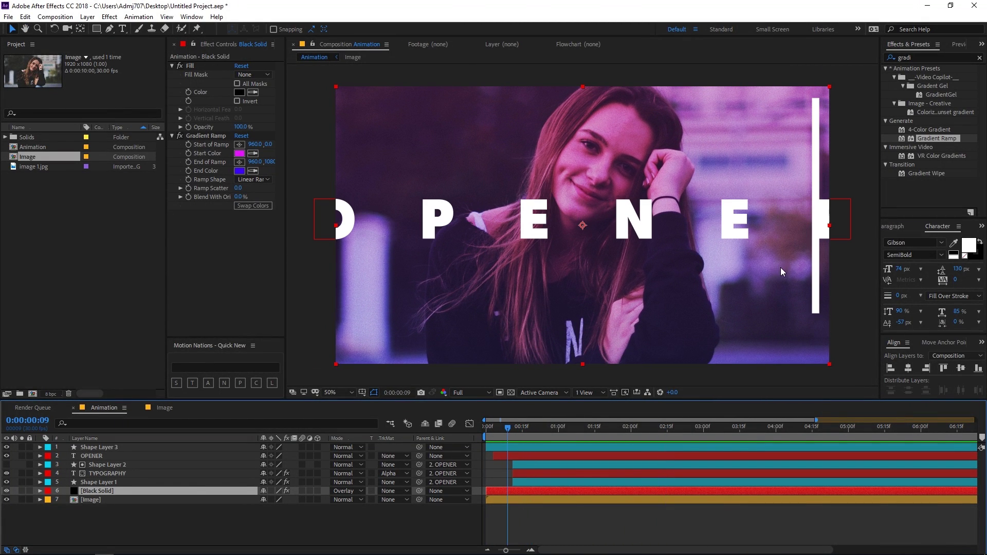
left_click(124, 448)
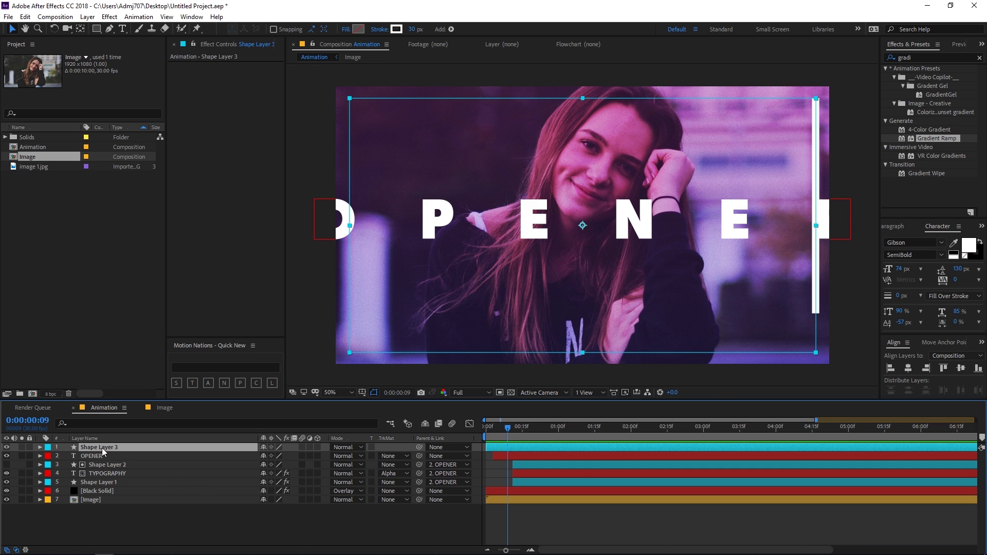
key("ctrl+d")
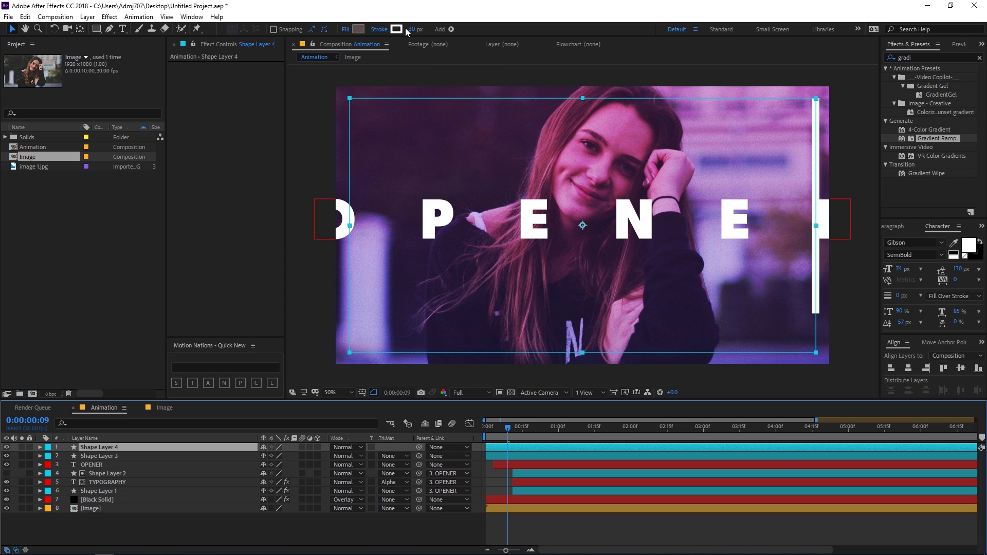
left_click_drag(411, 29, 359, 28)
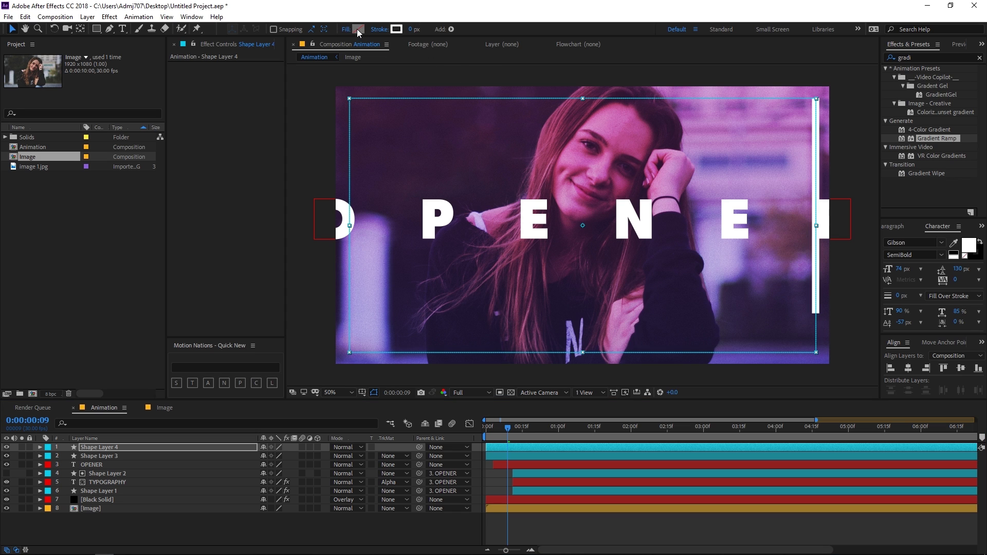
left_click(357, 28)
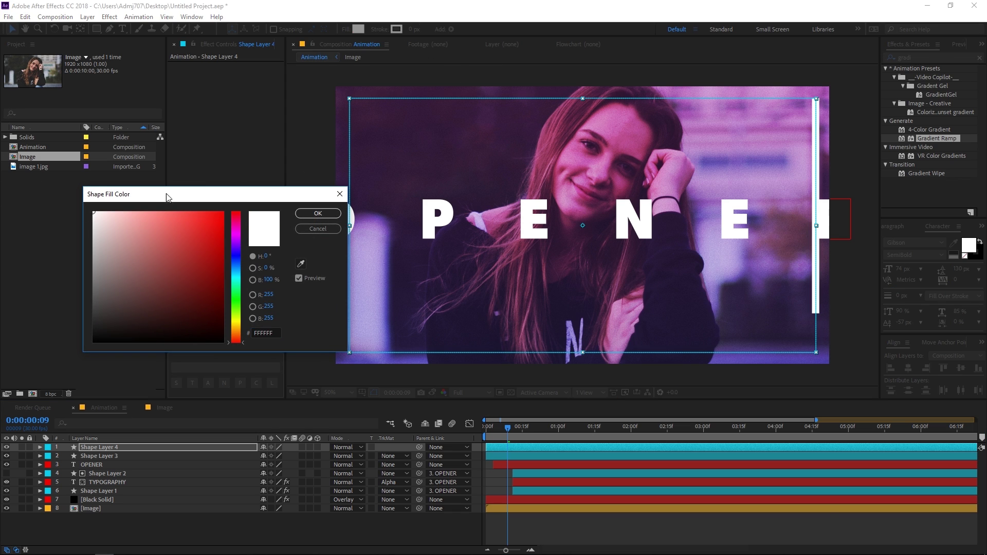
left_click(317, 213)
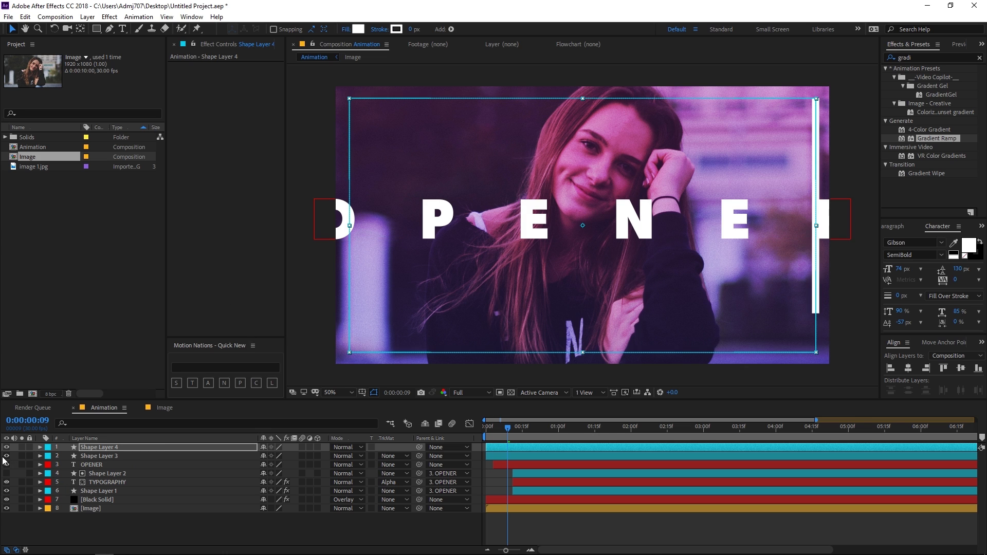
Step: Place Shape Layer 4 directly above the OPENER layer and use it as OPENER's alpha matte
left_click_drag(101, 449, 99, 464)
left_click(88, 464)
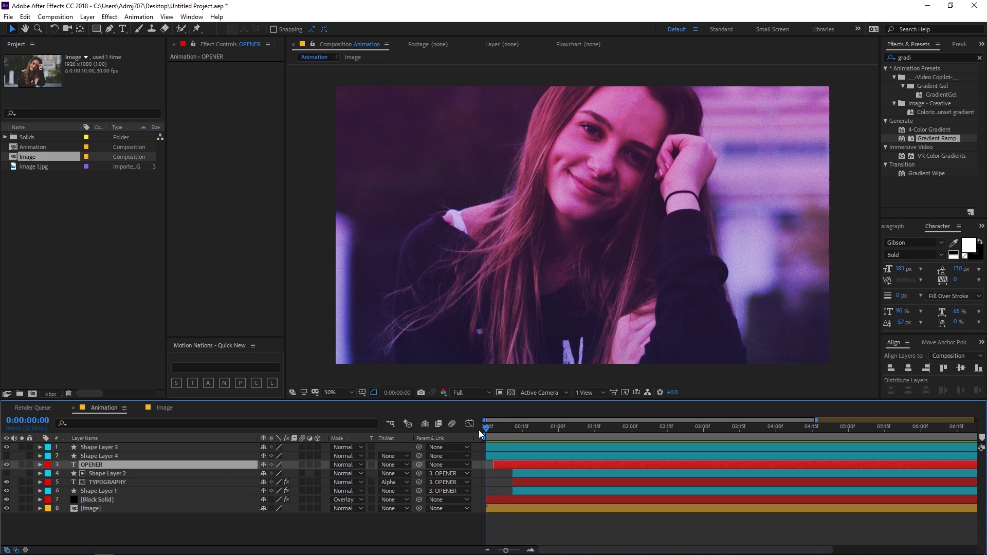
left_click_drag(479, 430, 498, 432)
left_click(395, 464)
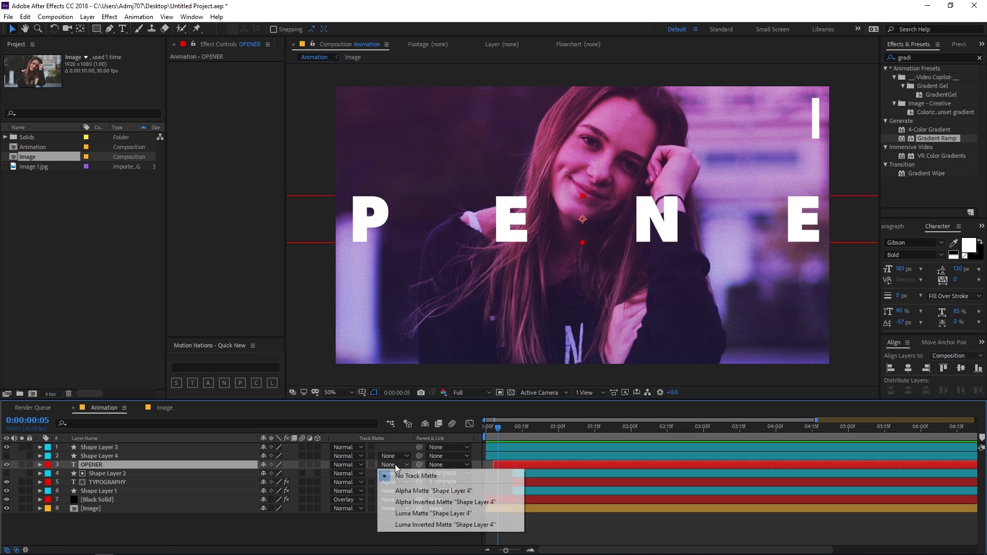
left_click(417, 491)
Step: Remove the End keyframes from Shape Layer 4 so End stays at 100%, and preview from the beginning
left_click(147, 456)
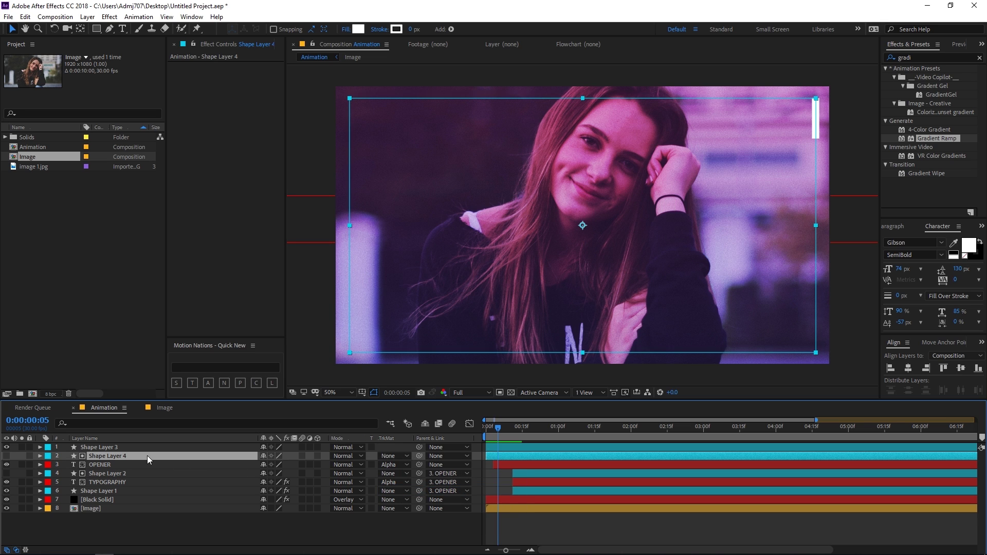
key("u")
mouse_move(496, 434)
left_mouse_down()
mouse_move(550, 445)
mouse_move(483, 441)
mouse_move(502, 433)
left_mouse_up()
left_click(75, 465)
key("space")
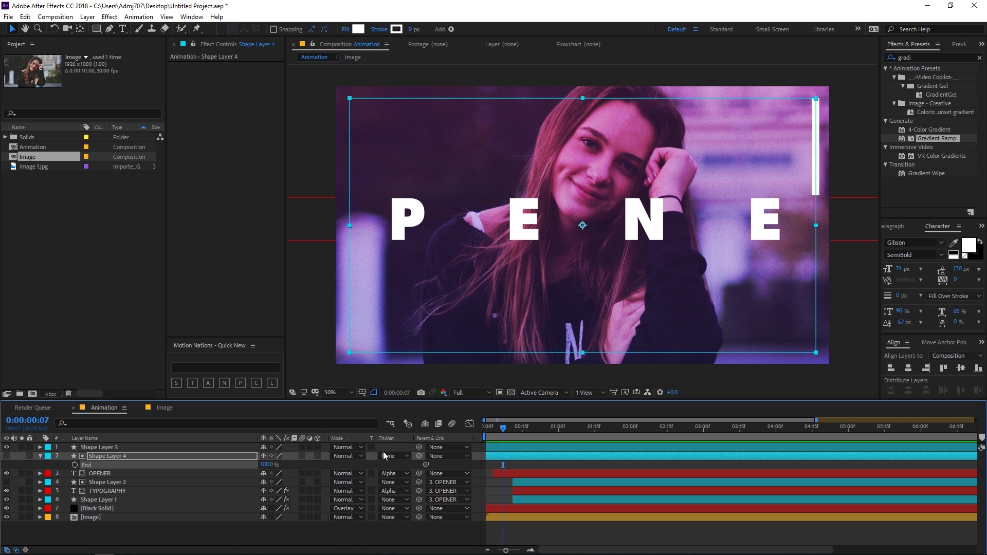
key("Home")
key("space")
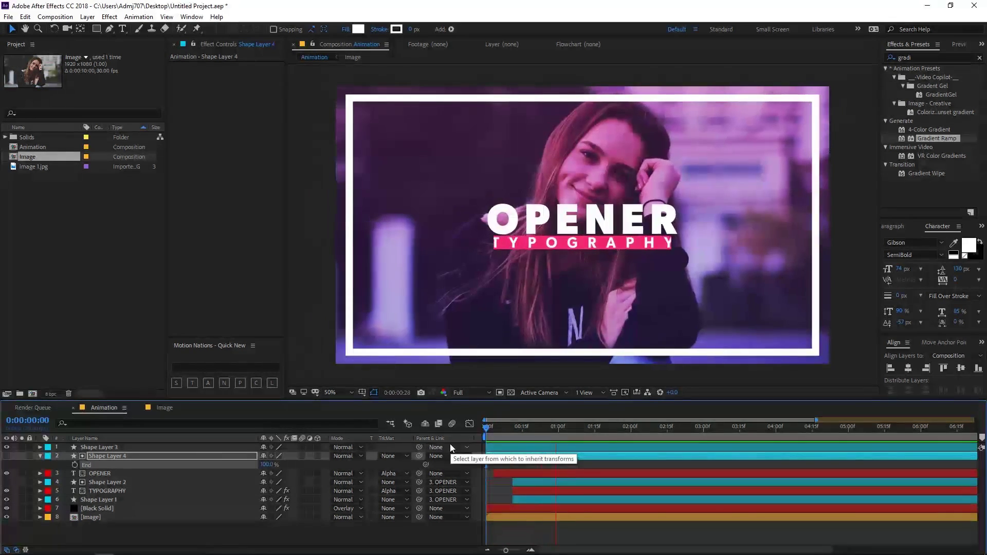
key("space")
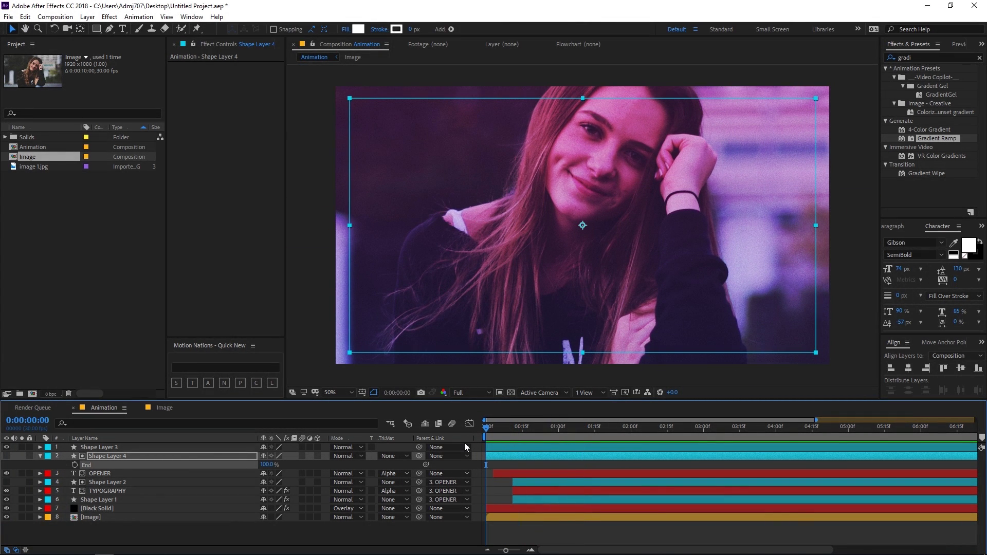
key("space")
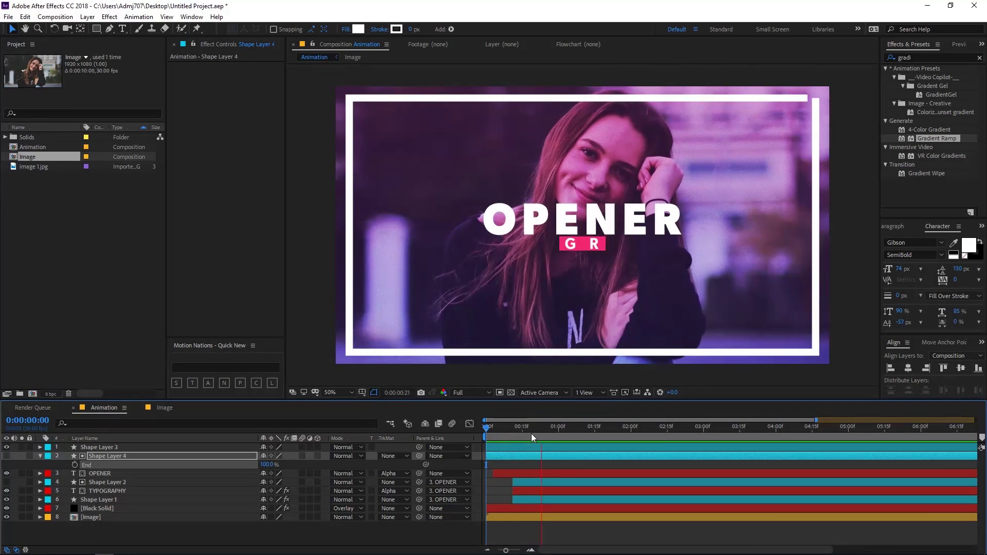
key("space")
Step: Collapse all layers' properties, and enable motion blur for every layer and the composition
key("ctrl+a")
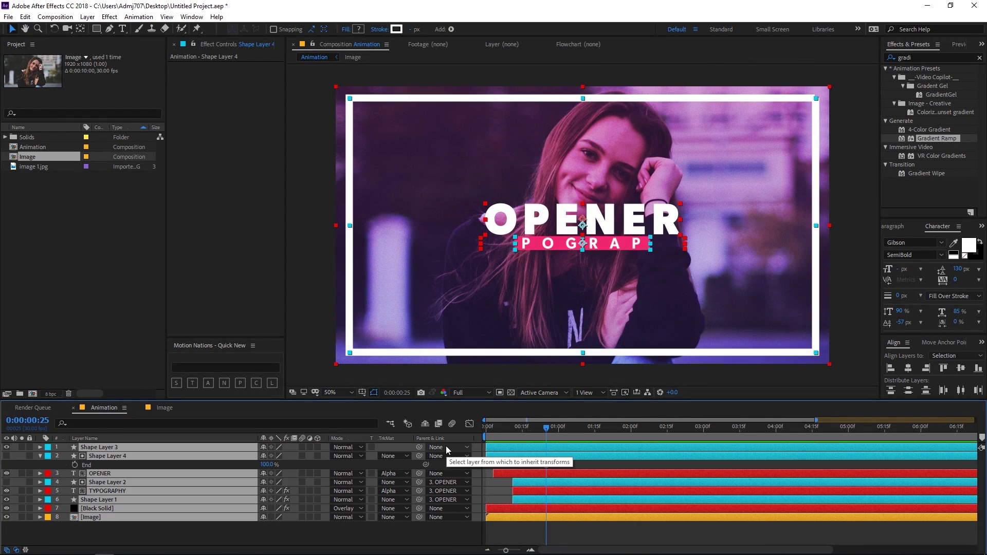
key("u")
key("u")
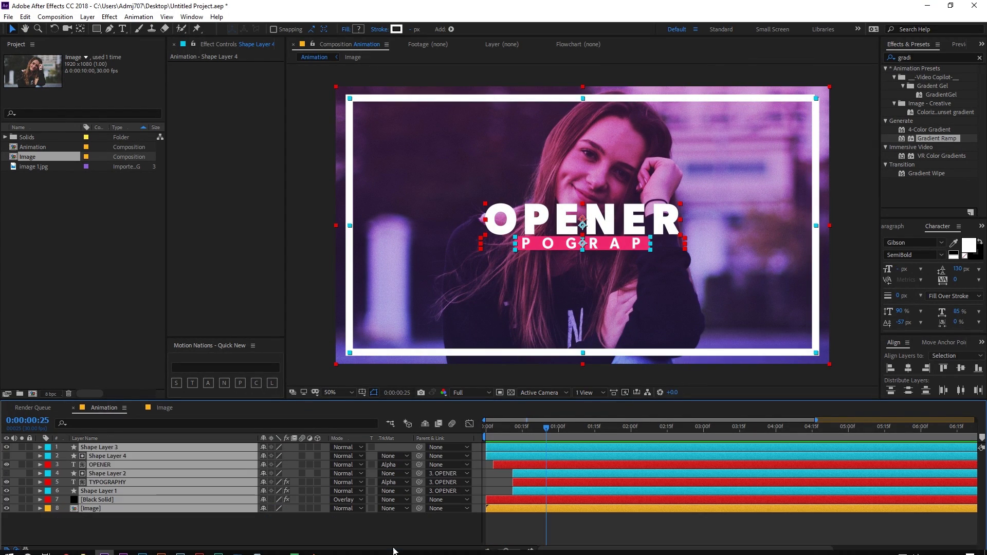
left_click(407, 528)
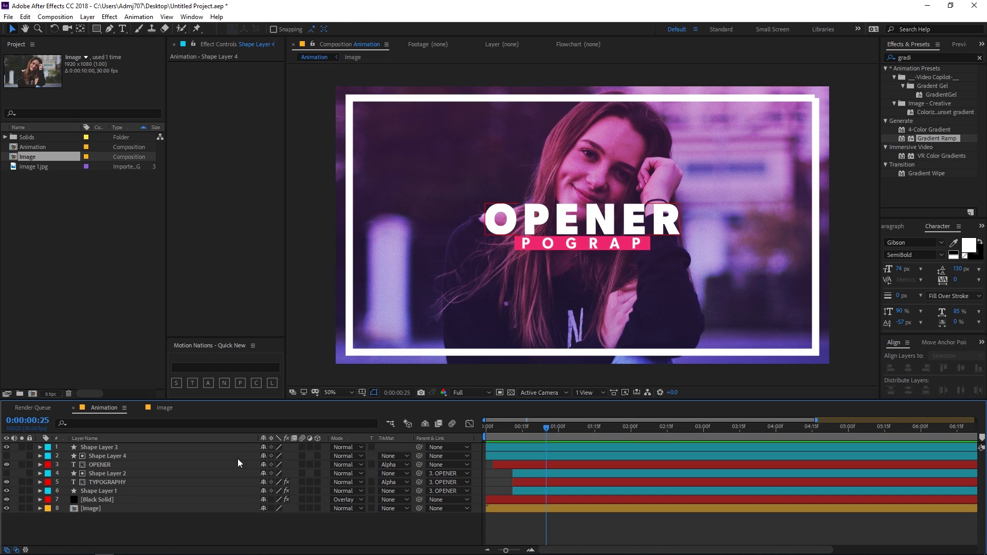
left_click_drag(303, 446, 304, 507)
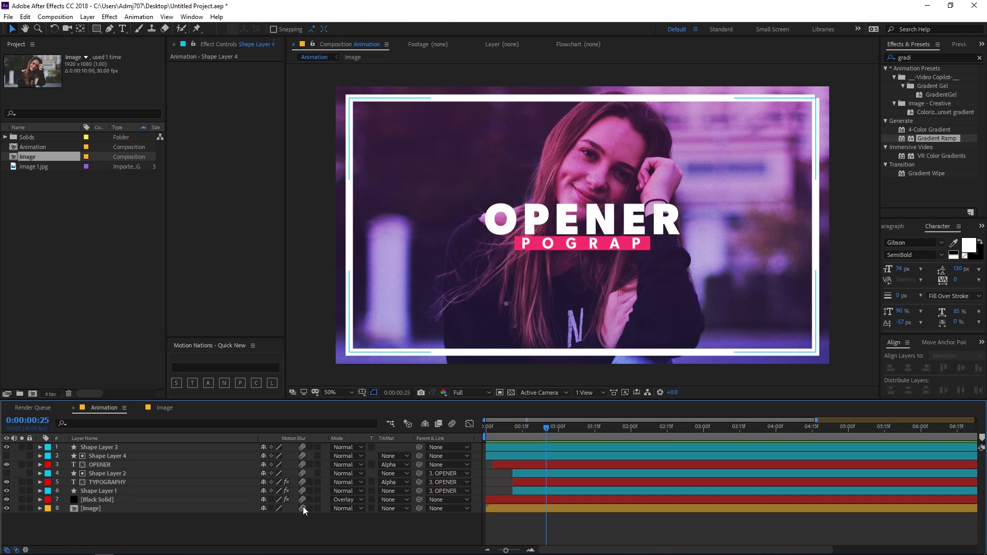
left_click(452, 424)
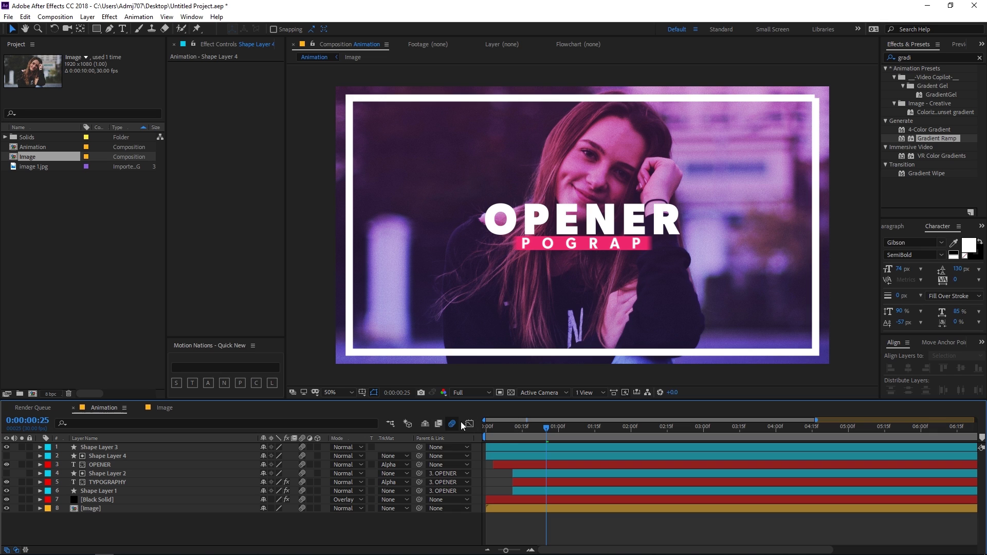
Step: Check the motion blur around frame 14, and preview the animation from the beginning
left_click_drag(537, 428, 519, 431)
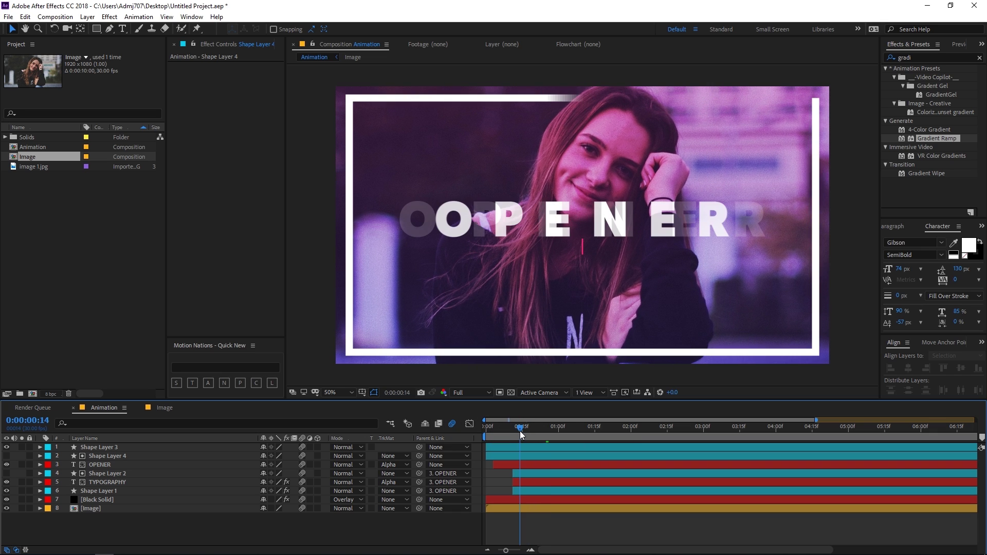
key("space")
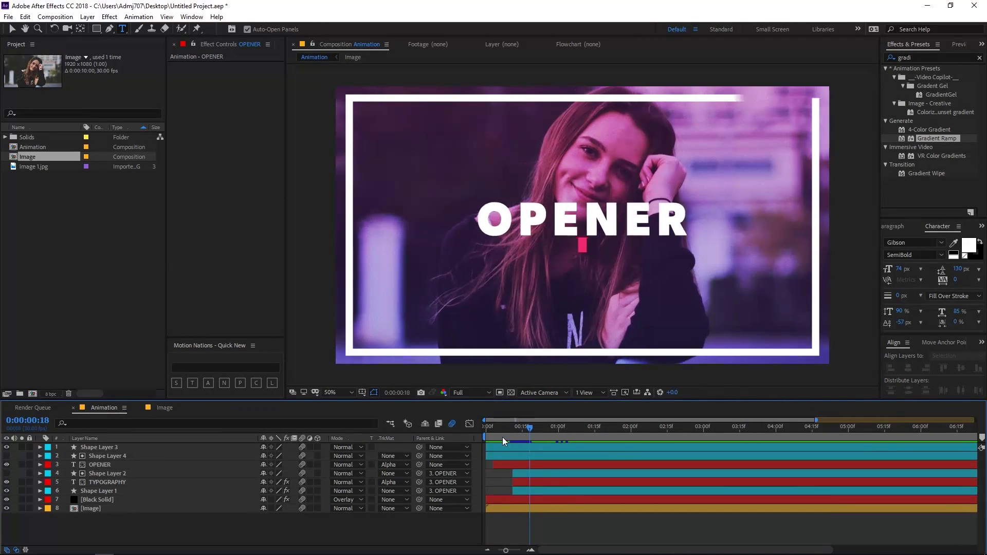
left_click_drag(502, 438, 564, 436)
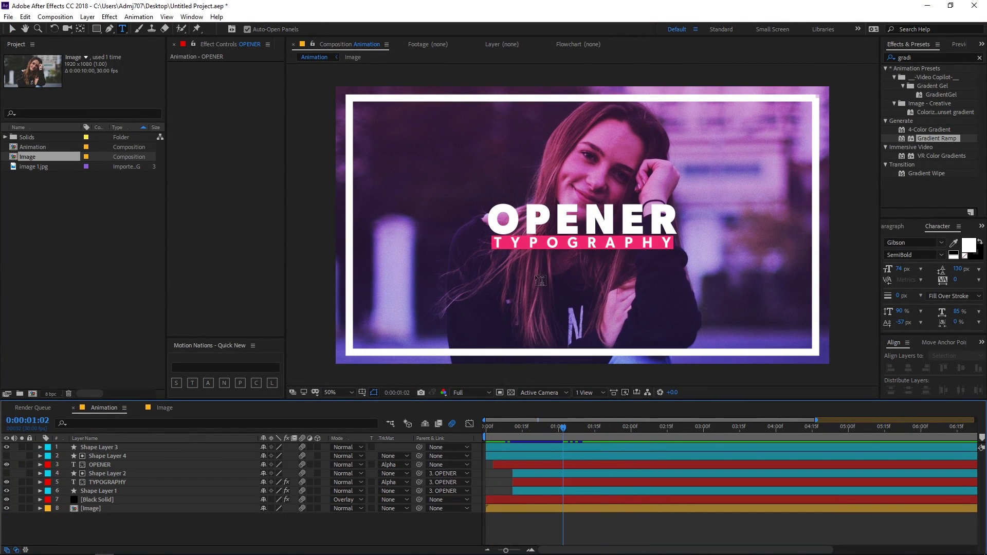
Step: Change the Black Solid's Gradient Ramp to a blue 310FFF start color and a cyan end color
left_click(123, 497)
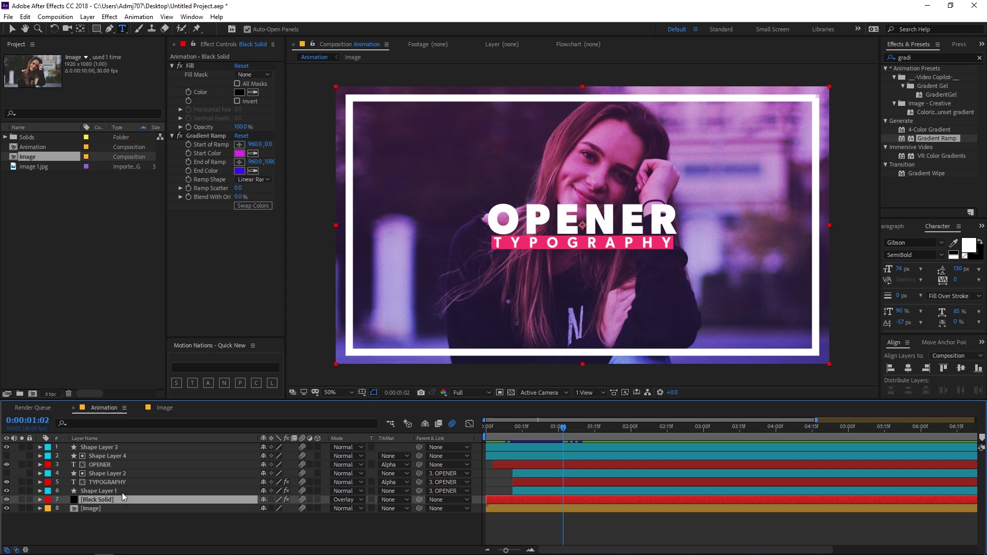
left_click(240, 155)
left_click_drag(232, 226, 235, 252)
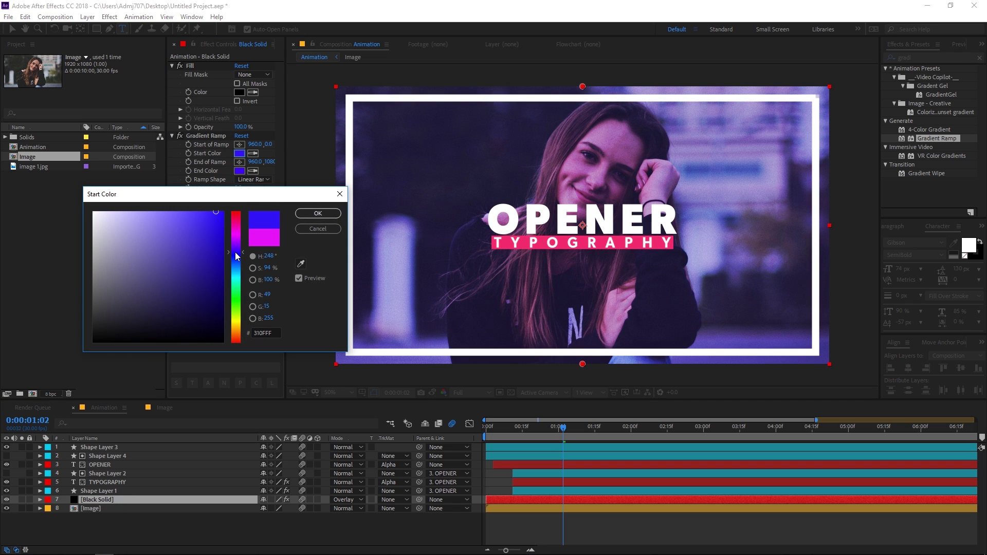
left_click(317, 214)
left_click(239, 171)
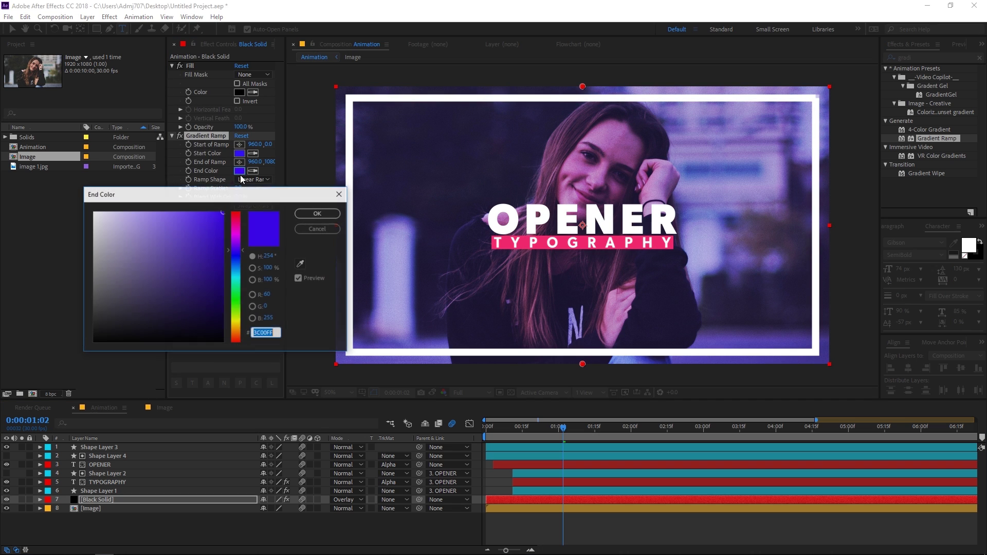
left_click_drag(237, 262, 238, 274)
left_click(317, 213)
Step: Preview the opener with the blue-cyan gradient overlay from the beginning
key("space")
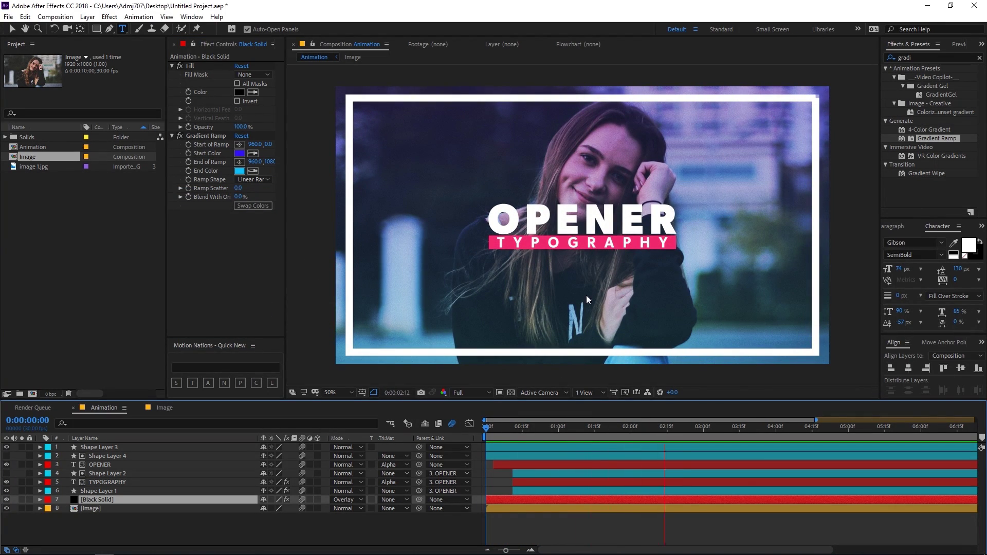
key("space")
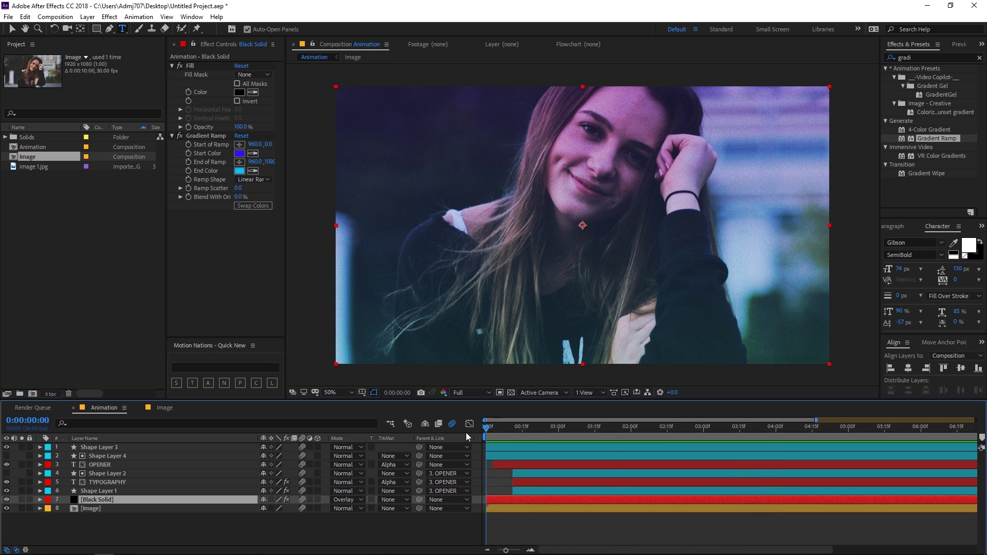
key("space")
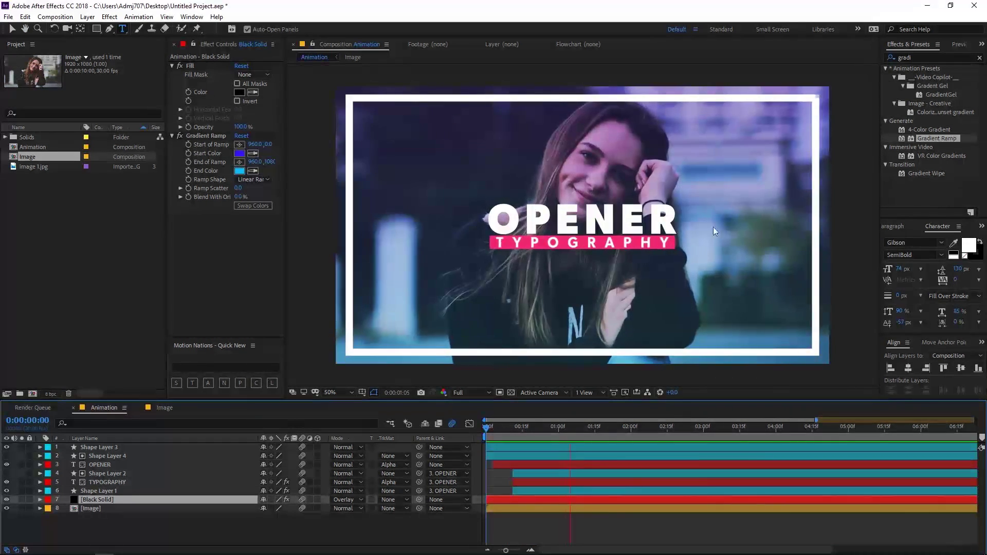
left_click(117, 474)
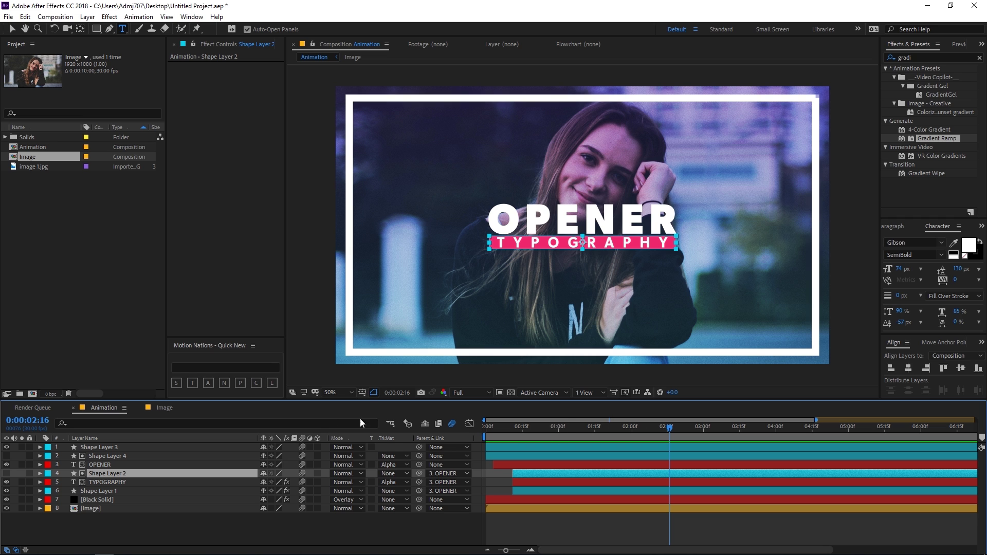
key("Home")
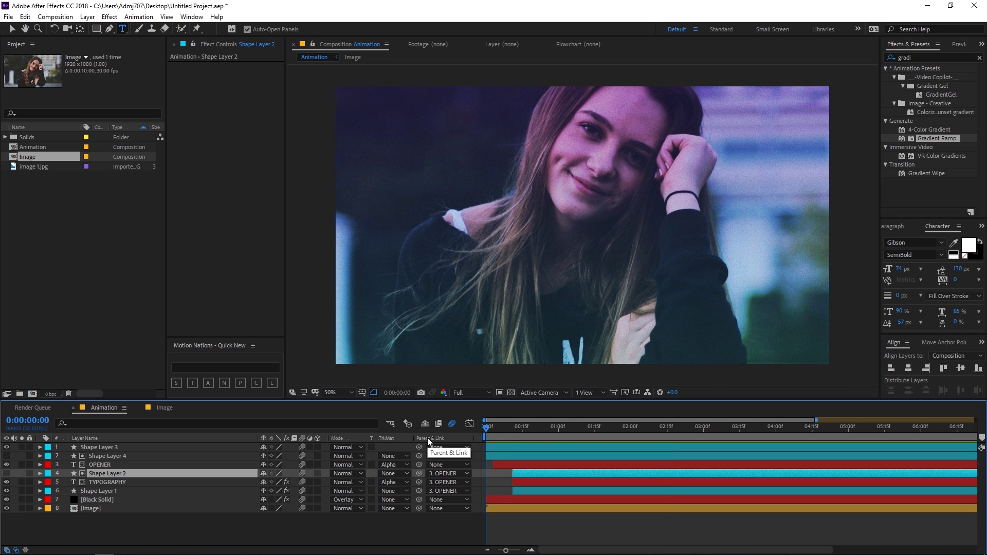
key("space")
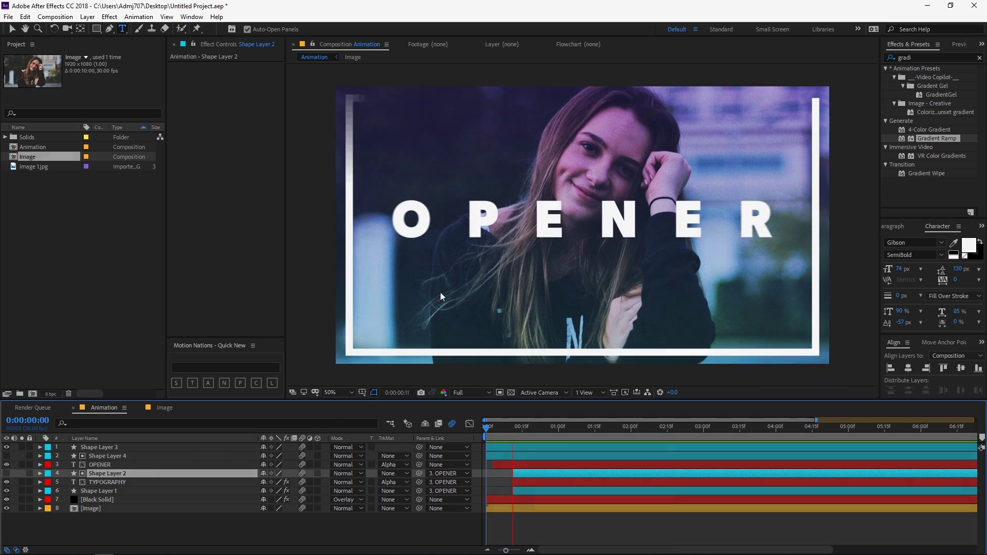